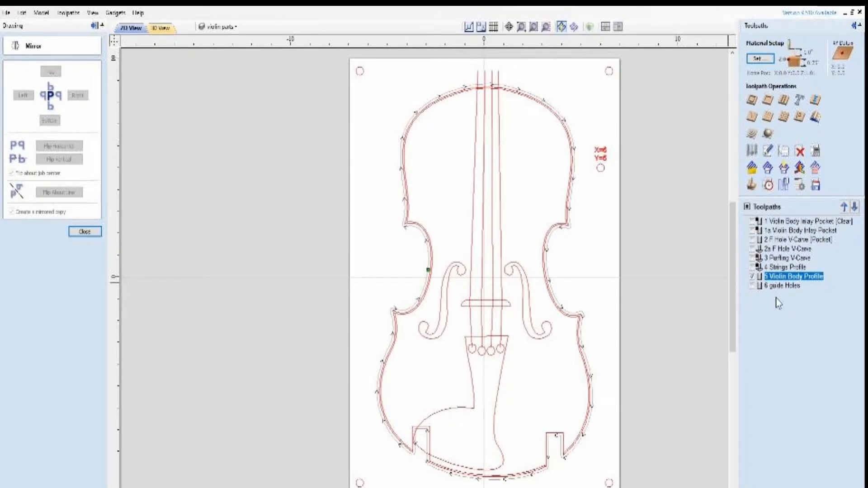
Set up saving of the 5 Violin Body Profile toolpath with the CNCShark HD4-Laser (inch) (*.tap) post processor
{"action": "mouse_move", "coordinate": [772, 226]}
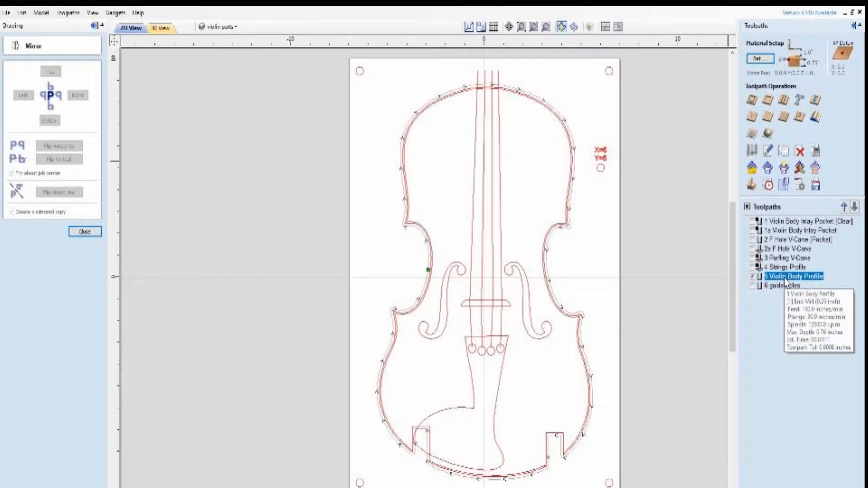
{"action": "left_click", "coordinate": [817, 186]}
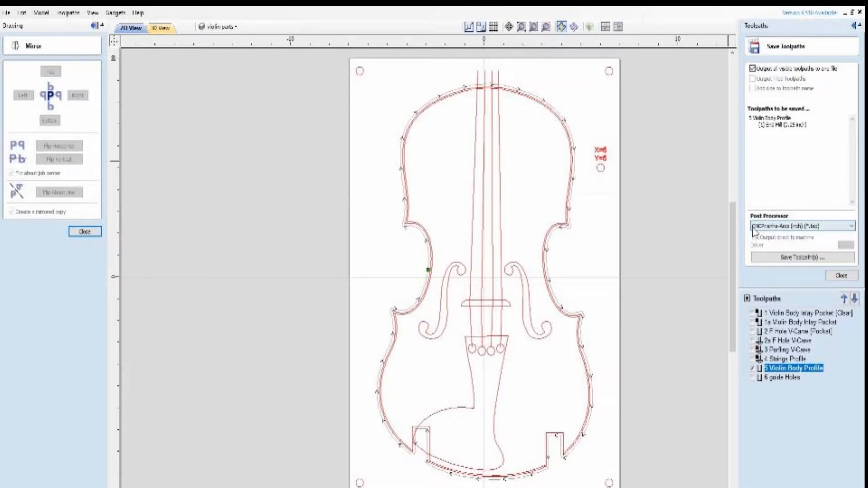
{"action": "left_click", "coordinate": [853, 228]}
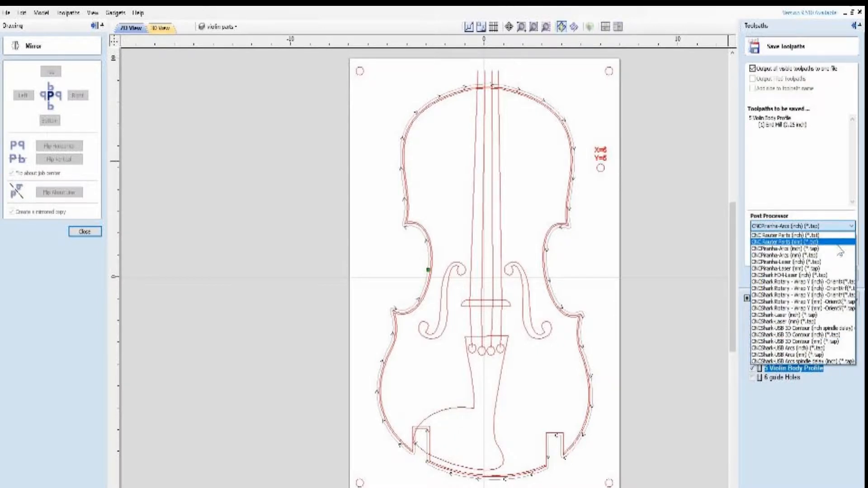
{"action": "left_click", "coordinate": [816, 275]}
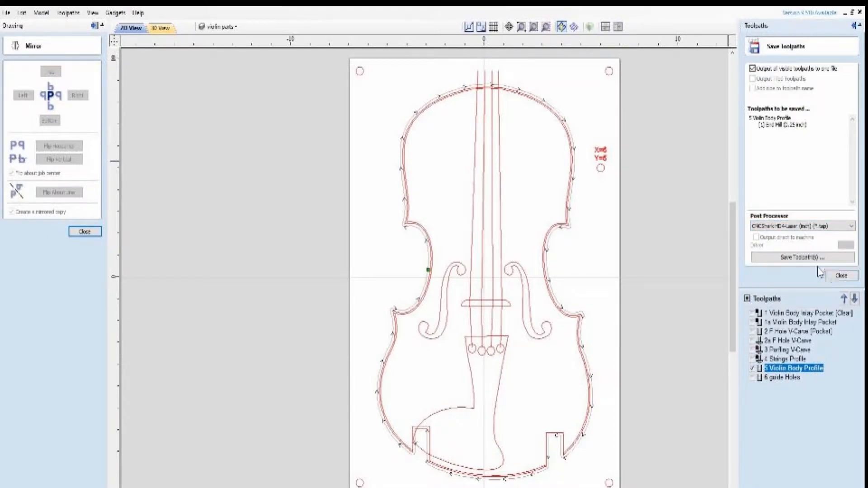
Try to save the toolpath as 5 Violin Body Profile.tap in the Body folder, declining to replace the existing file
{"action": "left_click", "coordinate": [796, 258]}
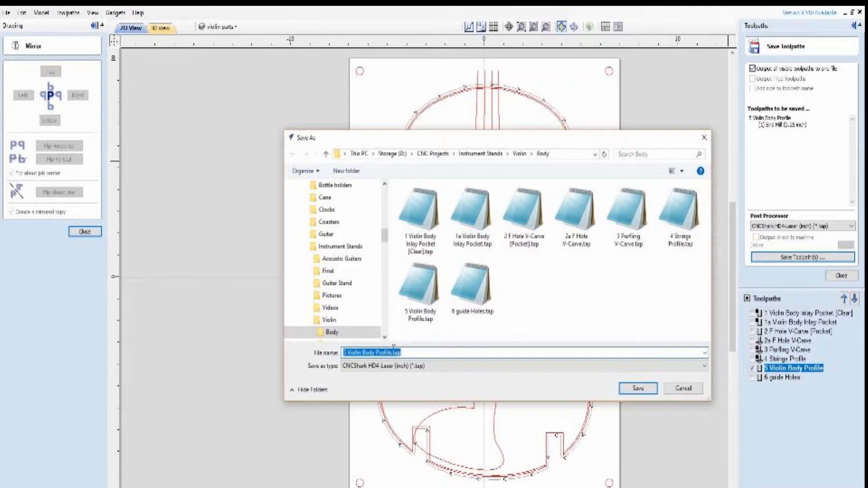
{"action": "left_click", "coordinate": [638, 390]}
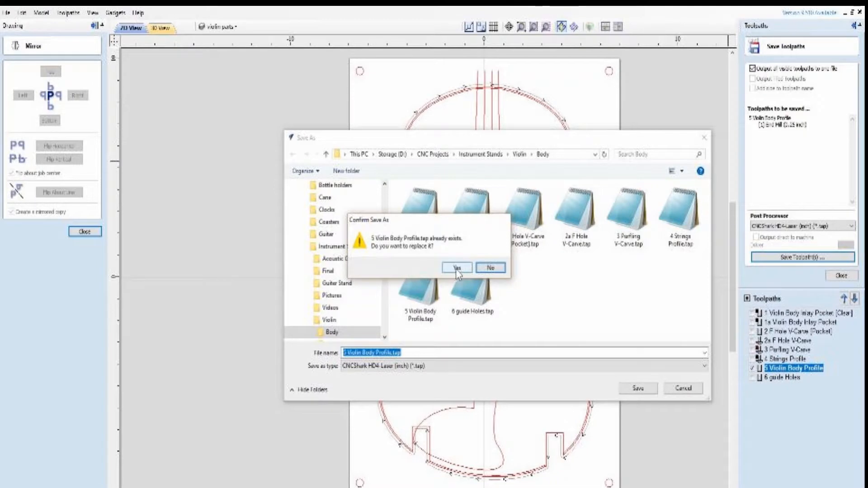
{"action": "left_click", "coordinate": [490, 267]}
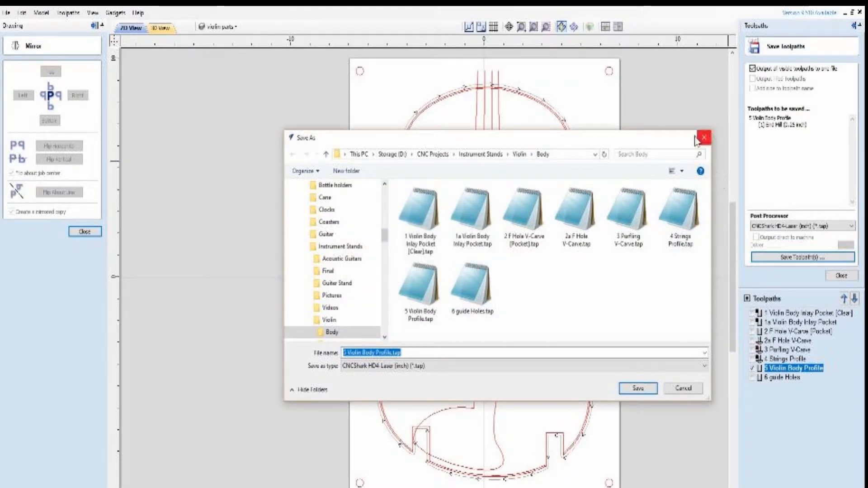
{"action": "left_click", "coordinate": [702, 138]}
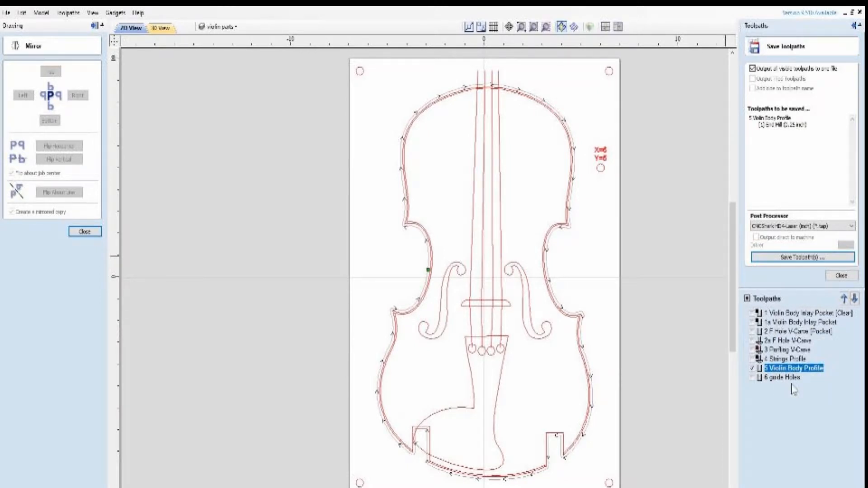
{"action": "left_click", "coordinate": [843, 276]}
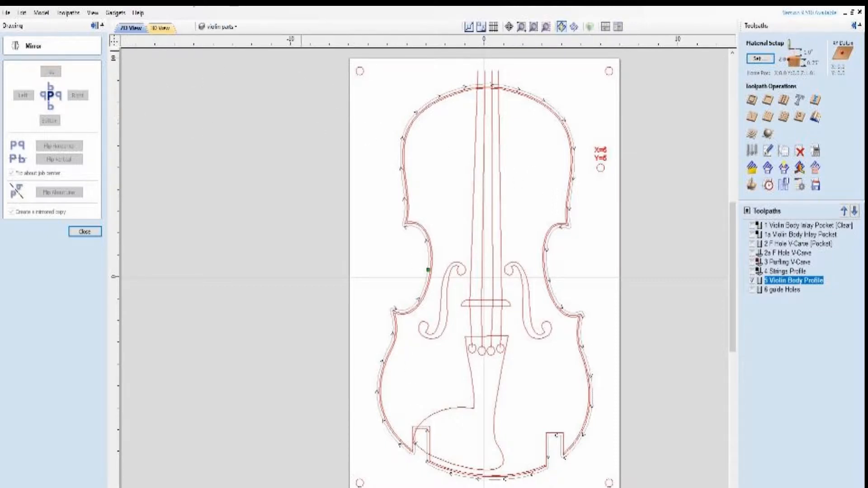
Create a new single-sided job of 10 x 20 x 0.75 inches, discarding the unsaved changes to the violin body file
{"action": "left_click", "coordinate": [7, 12]}
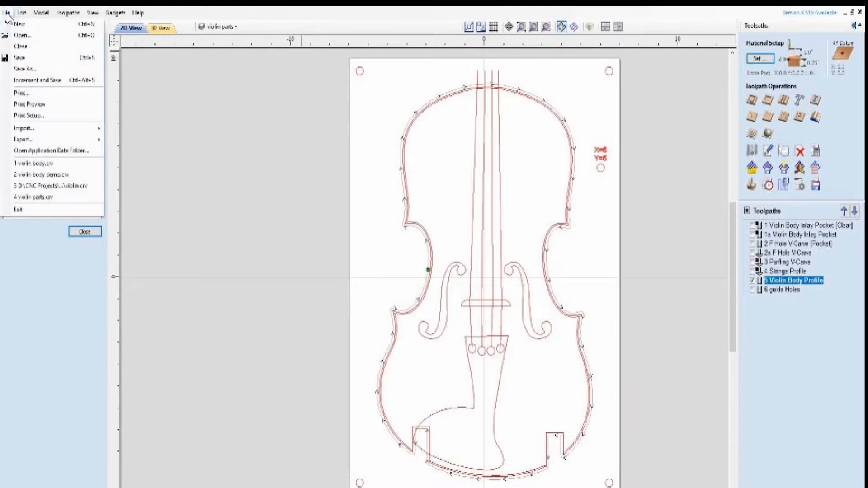
{"action": "left_click", "coordinate": [16, 24]}
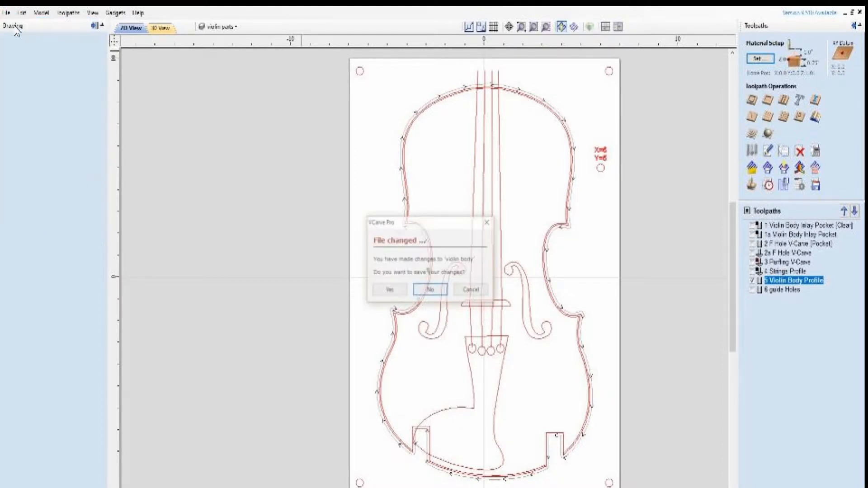
{"action": "left_click", "coordinate": [430, 290]}
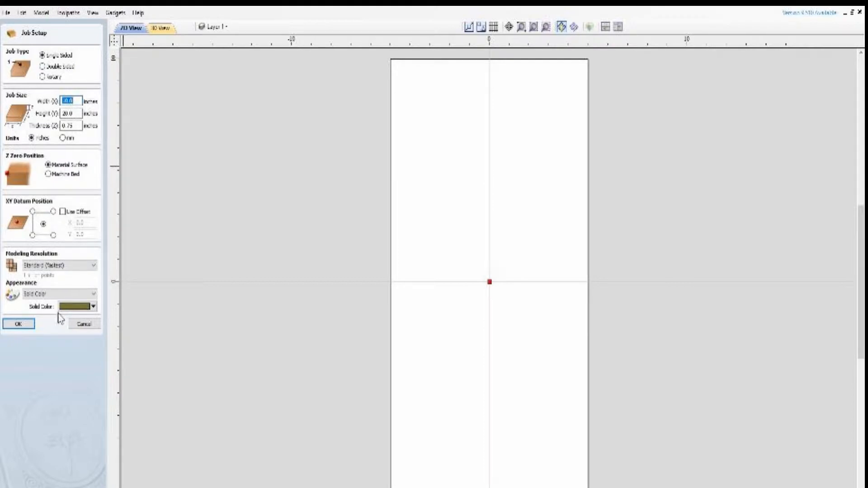
{"action": "left_click", "coordinate": [30, 324]}
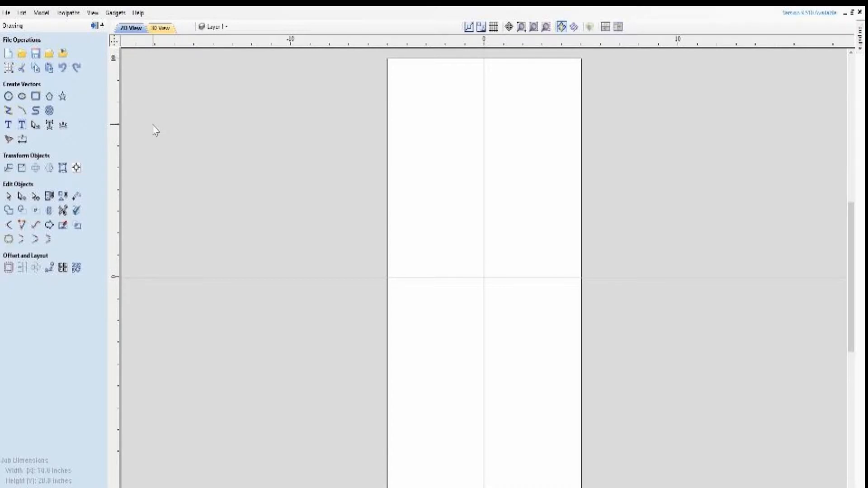
Import the bitmap violin pict.JPG from the Pictures folder under Instrument Stands
{"action": "left_click", "coordinate": [66, 57]}
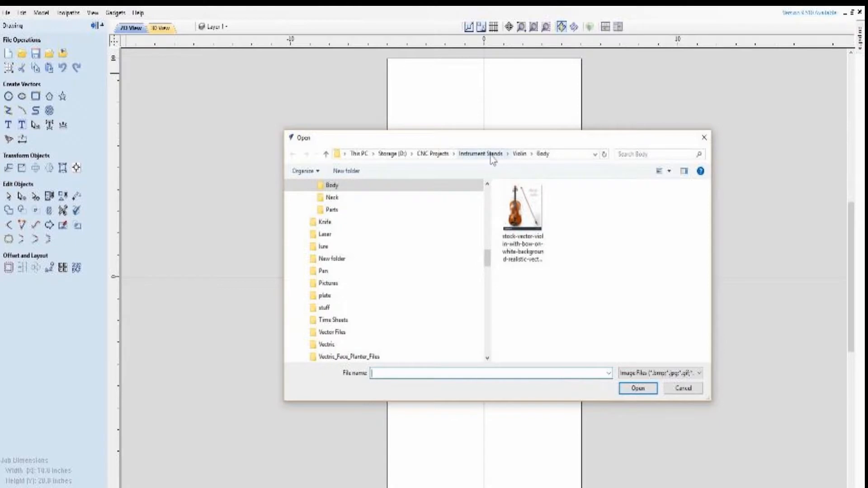
{"action": "left_click", "coordinate": [492, 156]}
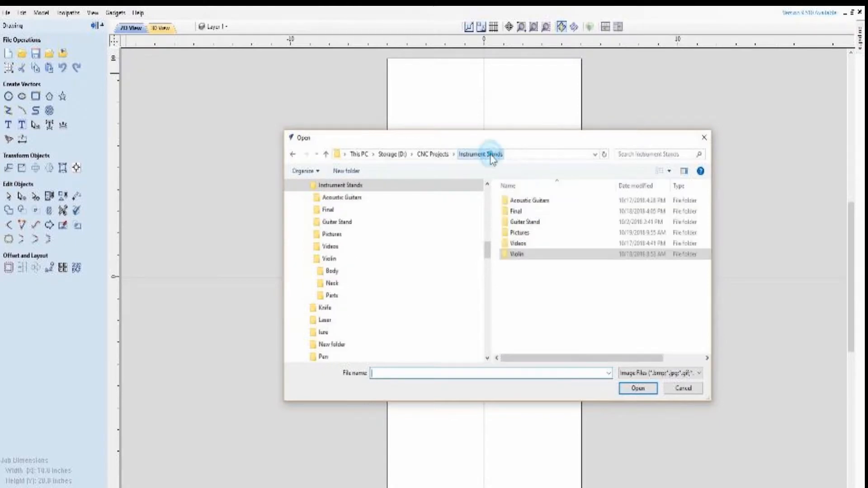
{"action": "double_click", "coordinate": [516, 234]}
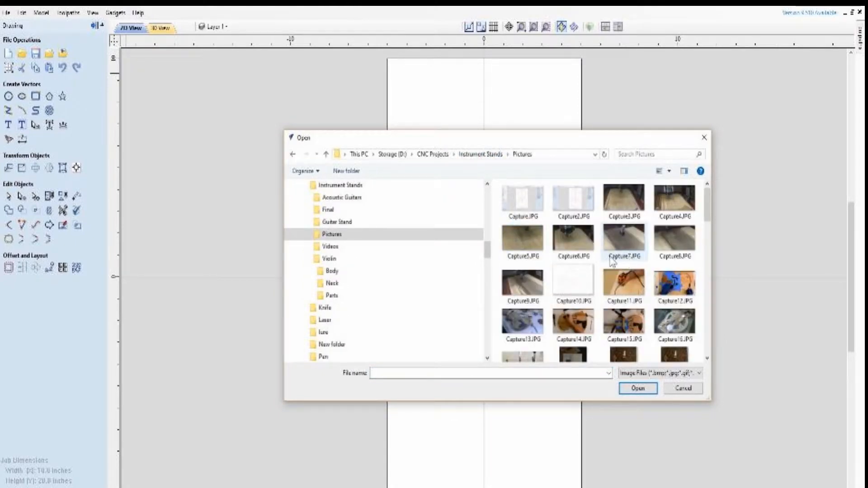
{"action": "scroll", "coordinate": [614, 262], "scroll_direction": "down", "scroll_amount": 10}
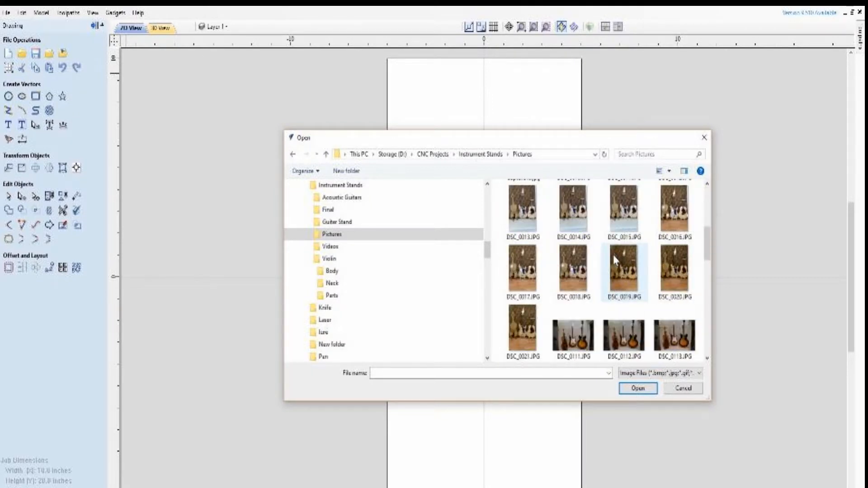
{"action": "scroll", "coordinate": [614, 262], "scroll_direction": "down", "scroll_amount": 5}
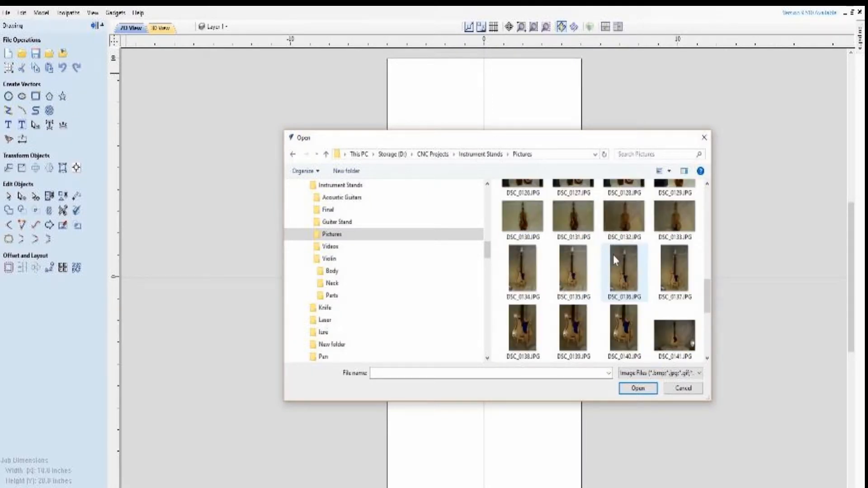
{"action": "scroll", "coordinate": [613, 254], "scroll_direction": "down", "scroll_amount": 10}
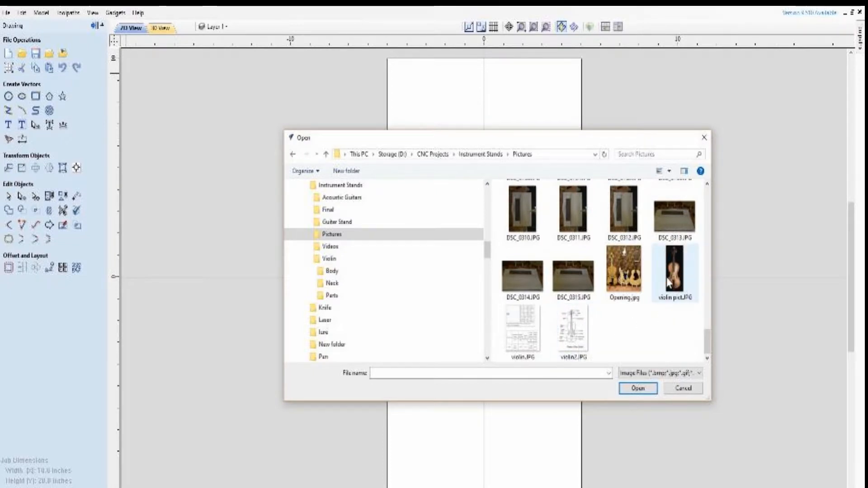
{"action": "left_click", "coordinate": [683, 283]}
{"action": "left_click", "coordinate": [643, 390]}
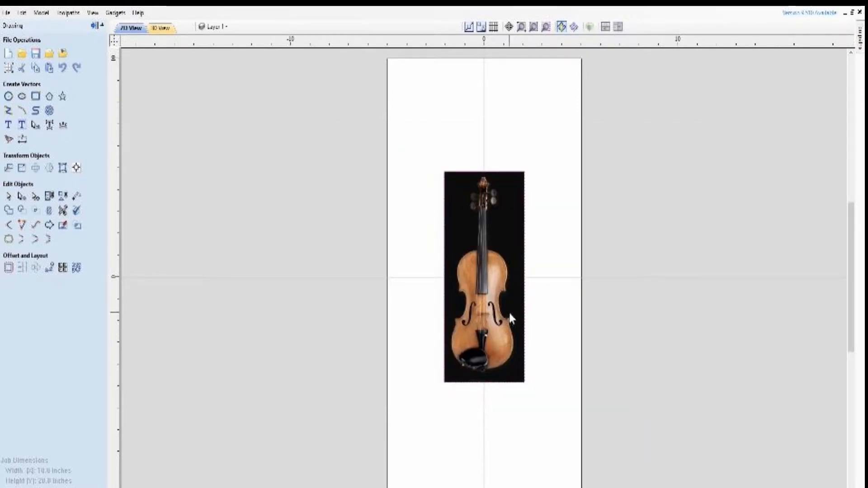
Start Trace Bitmap on the imported violin picture
{"action": "scroll", "coordinate": [510, 313], "scroll_direction": "up", "scroll_amount": 3}
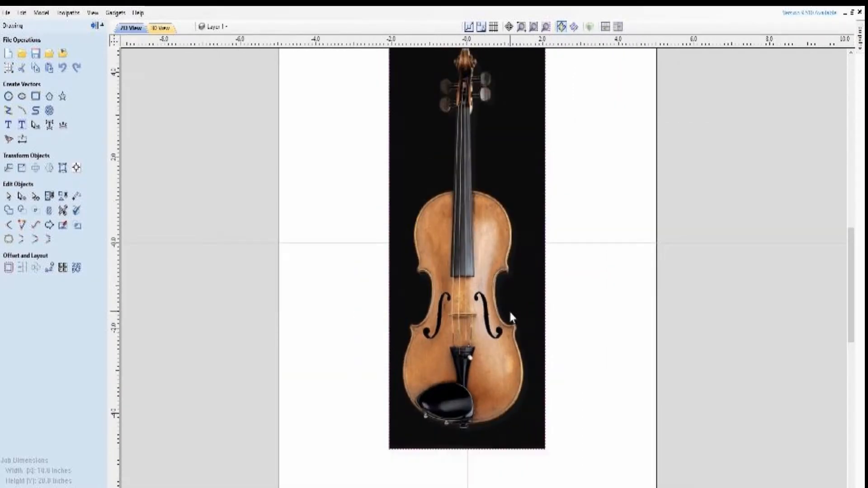
{"action": "scroll", "coordinate": [510, 313], "scroll_direction": "down", "scroll_amount": 1}
{"action": "scroll", "coordinate": [511, 317], "scroll_direction": "up", "scroll_amount": 1}
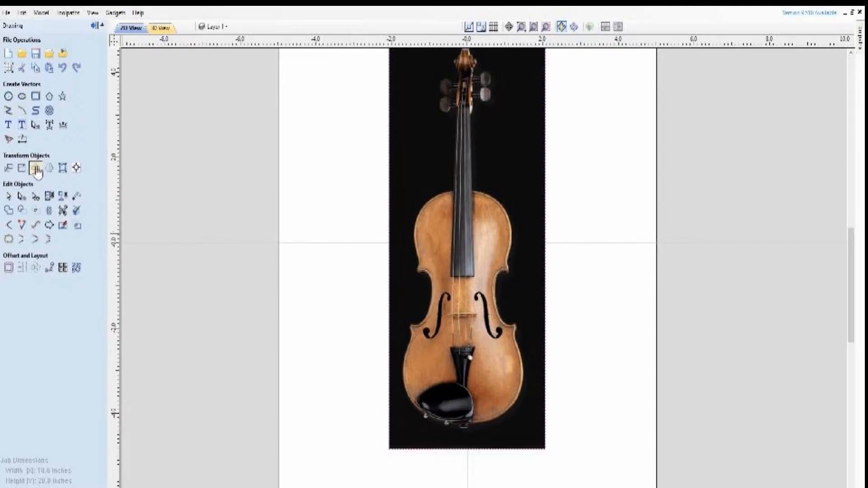
{"action": "left_click", "coordinate": [9, 139]}
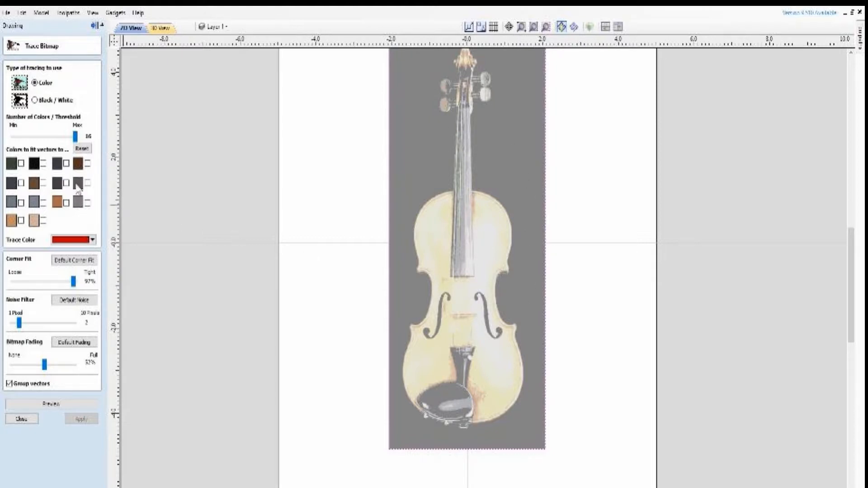
Try black and dark green as the colors to fit vectors to, and clear both again
{"action": "left_click", "coordinate": [43, 163]}
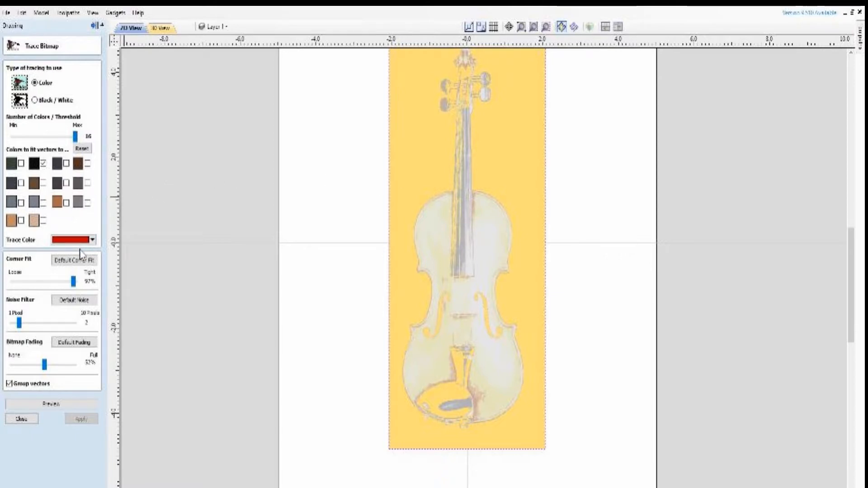
{"action": "left_click", "coordinate": [21, 163]}
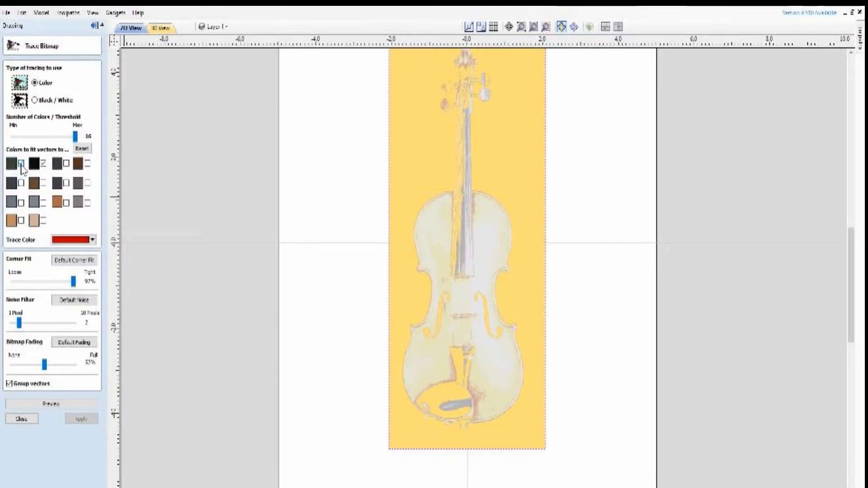
{"action": "left_click", "coordinate": [21, 164]}
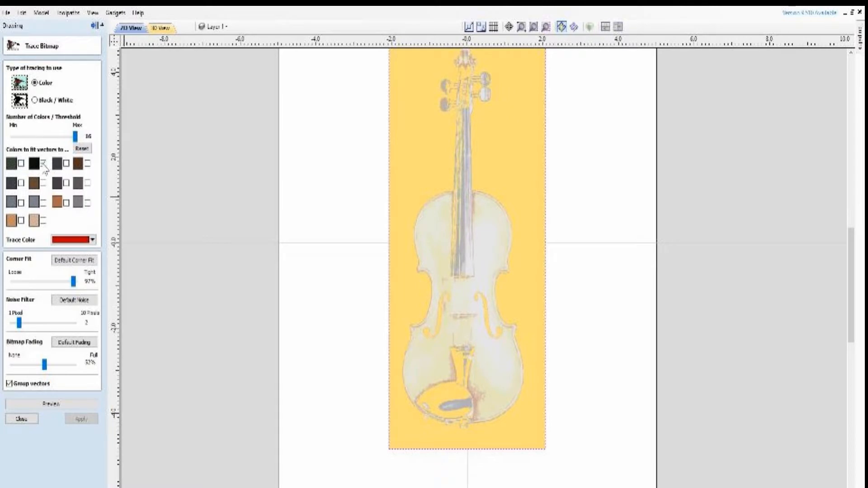
{"action": "left_click", "coordinate": [43, 164]}
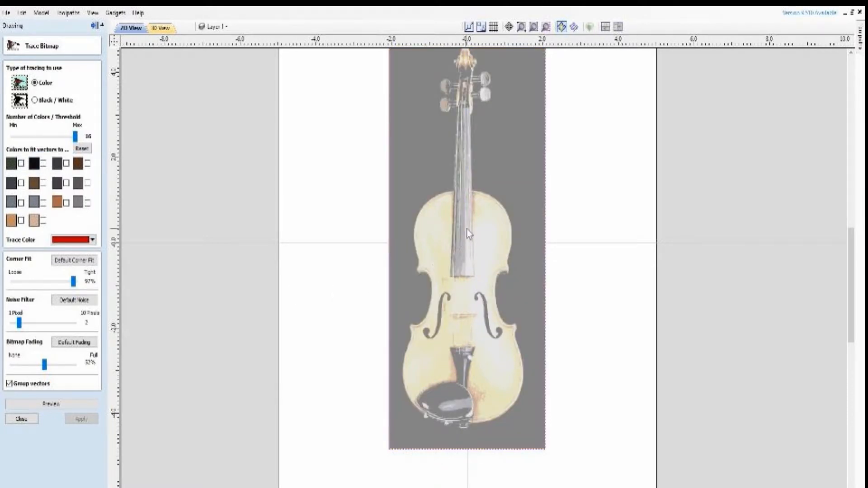
Select all trace colors except black and the dark gray beside it, and preview the traced violin vectors
{"action": "left_click", "coordinate": [88, 163]}
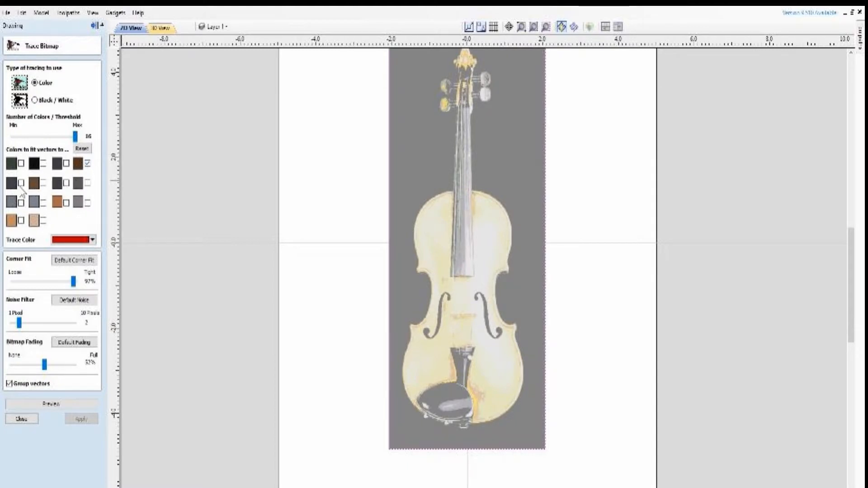
{"action": "left_click", "coordinate": [20, 183]}
{"action": "left_click", "coordinate": [43, 182]}
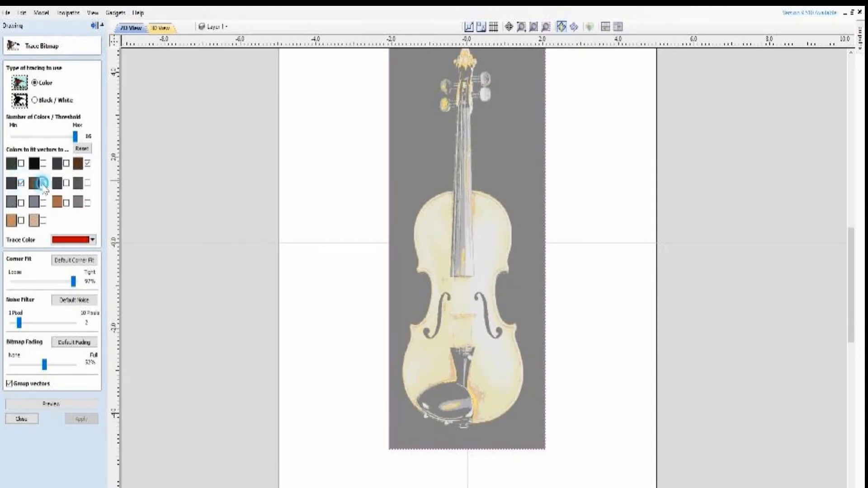
{"action": "left_click", "coordinate": [67, 184]}
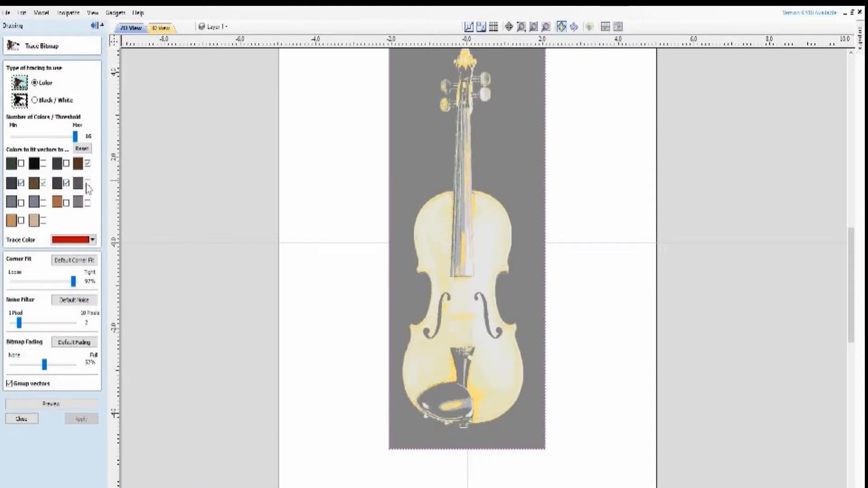
{"action": "left_click", "coordinate": [88, 183]}
{"action": "left_click", "coordinate": [87, 203]}
{"action": "left_click", "coordinate": [67, 202]}
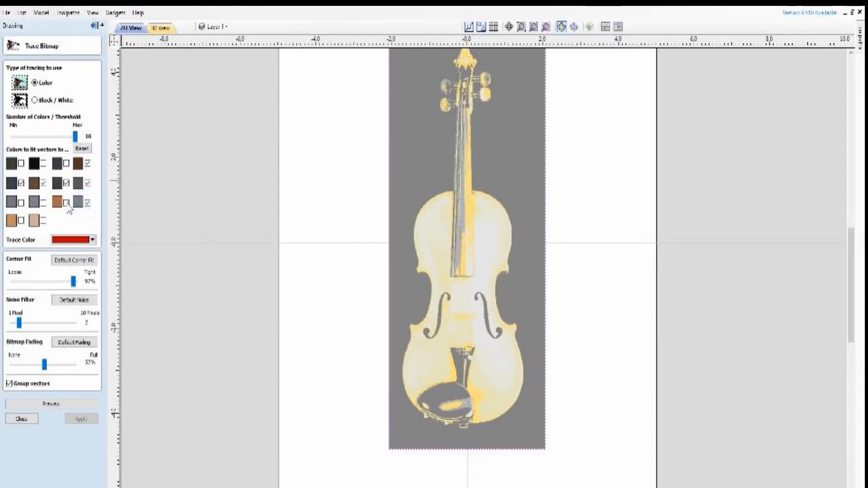
{"action": "left_click", "coordinate": [43, 202]}
{"action": "left_click", "coordinate": [21, 203]}
{"action": "left_click", "coordinate": [21, 221]}
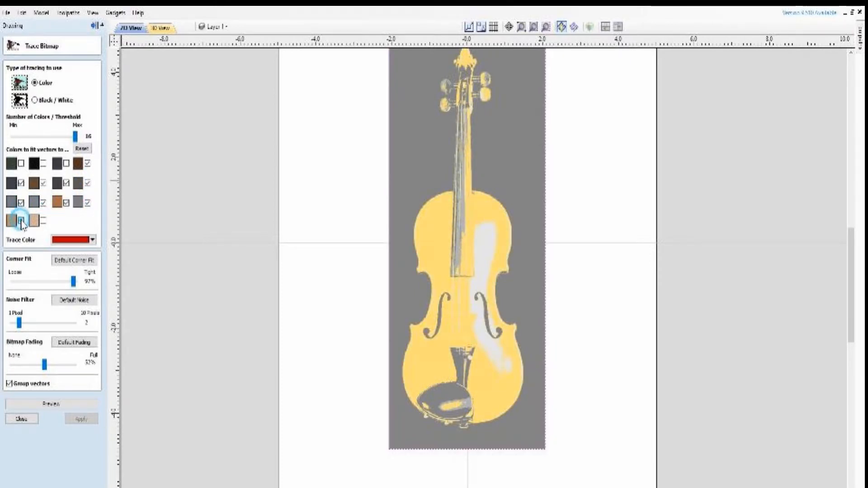
{"action": "left_click", "coordinate": [44, 221]}
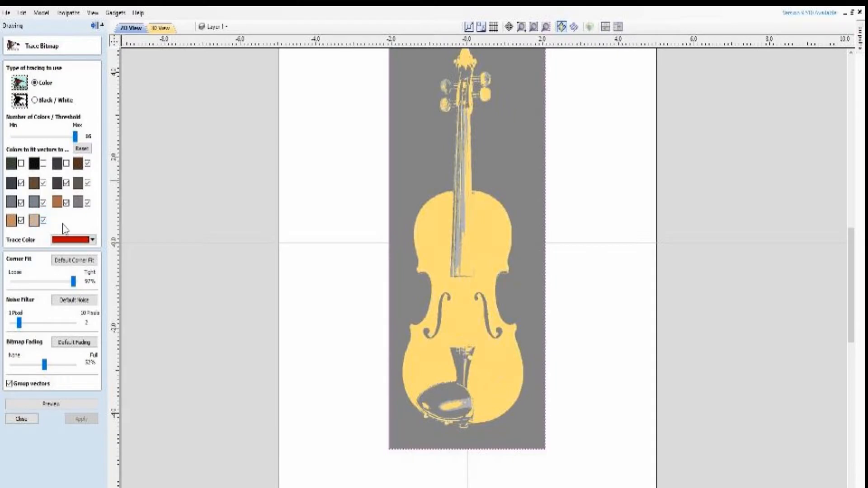
{"action": "left_click", "coordinate": [21, 164]}
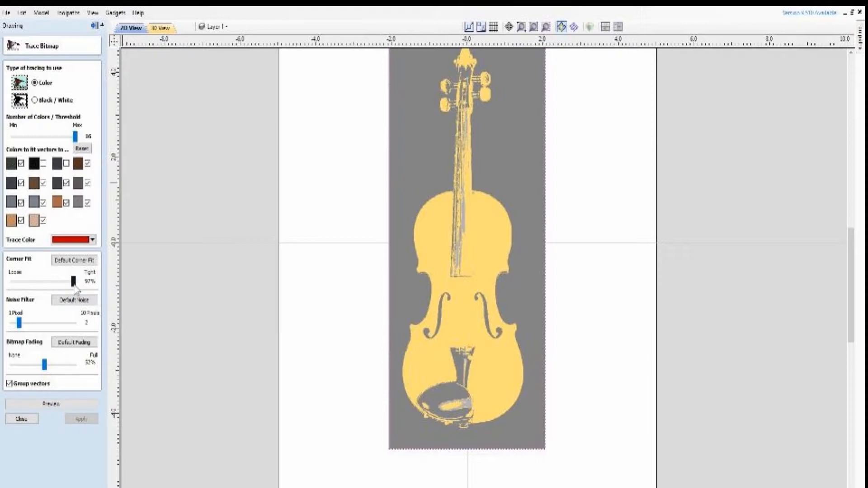
{"action": "left_click", "coordinate": [51, 404]}
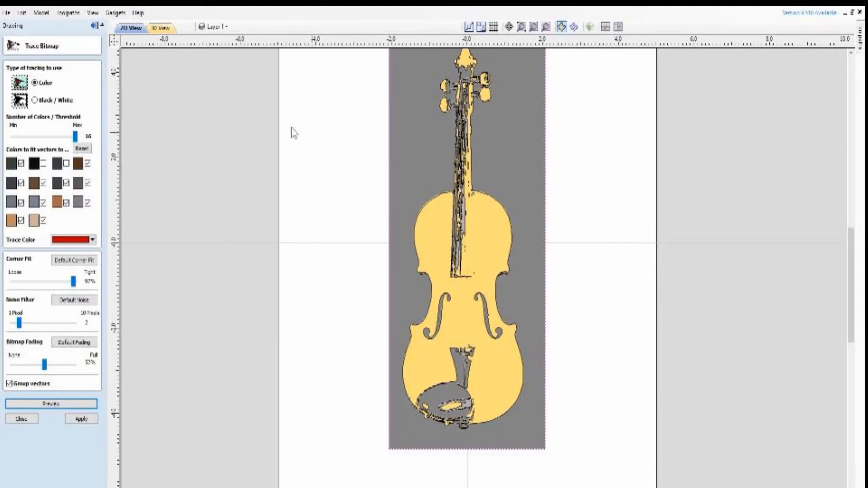
Apply the bitmap trace, close the trace form, and hide the Bitmap Layer so only the traced vectors show
{"action": "left_click", "coordinate": [81, 419]}
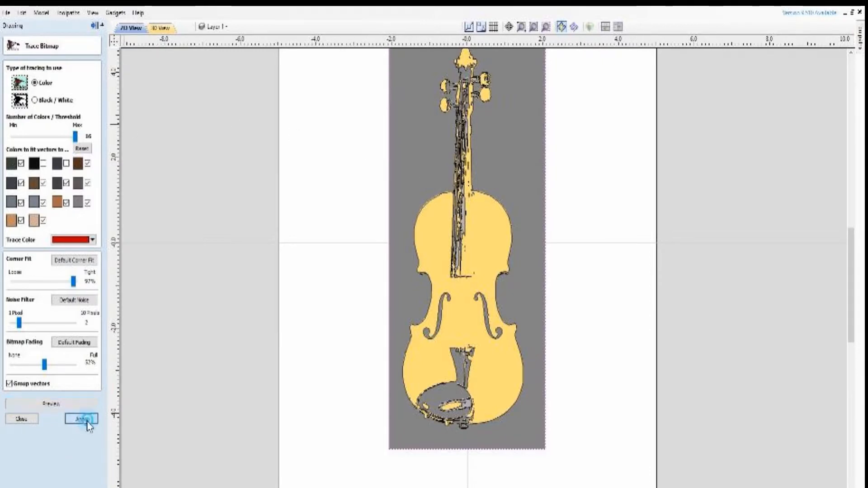
{"action": "left_click", "coordinate": [22, 419]}
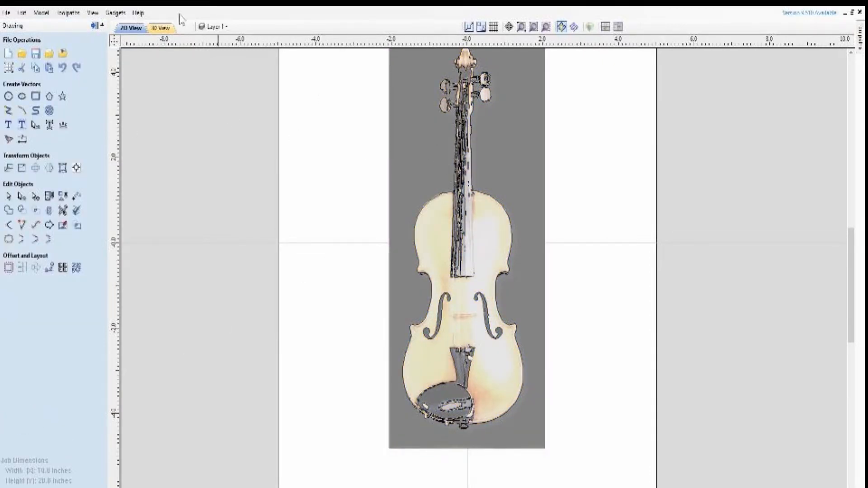
{"action": "left_click", "coordinate": [216, 26]}
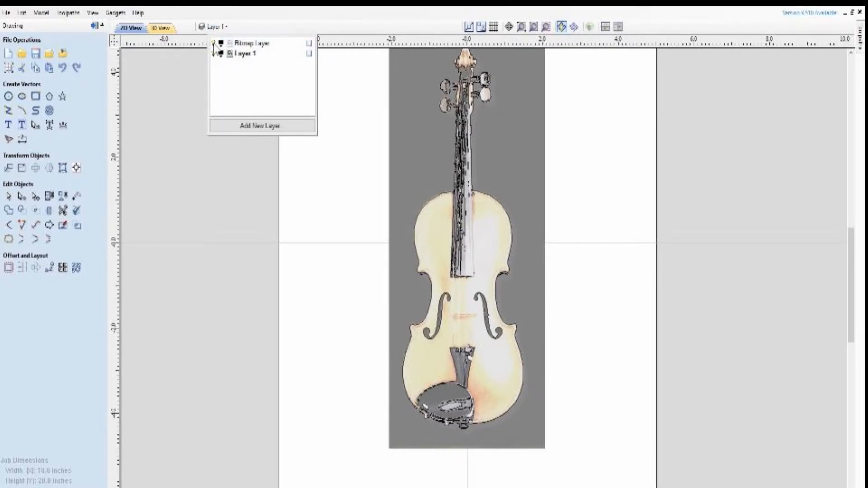
{"action": "left_click", "coordinate": [214, 43]}
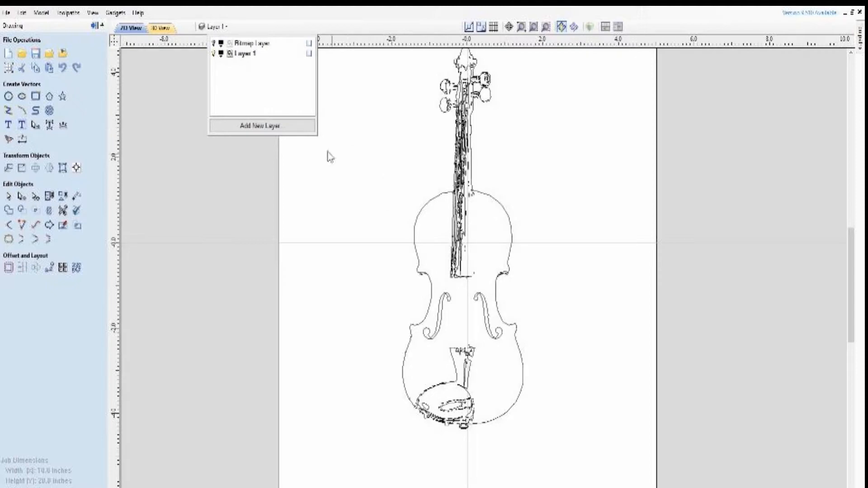
Ungroup the traced violin vectors for node editing, and return to normal selection mode
{"action": "left_click", "coordinate": [21, 196]}
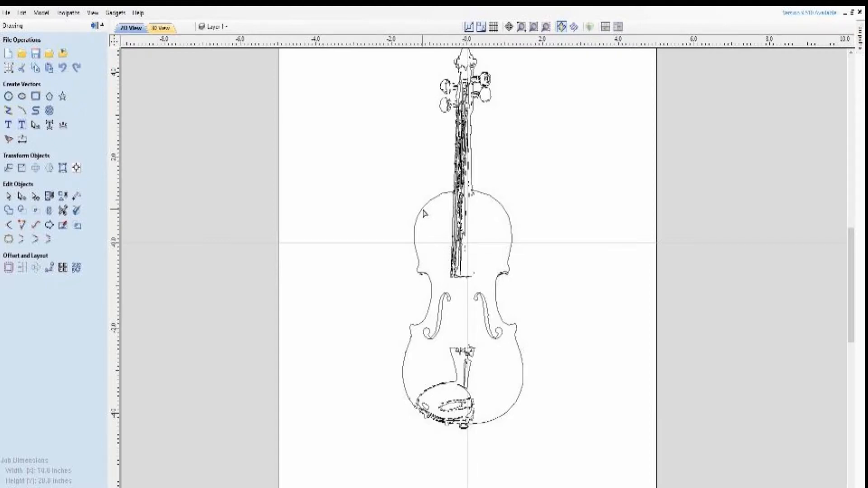
{"action": "left_click", "coordinate": [424, 210]}
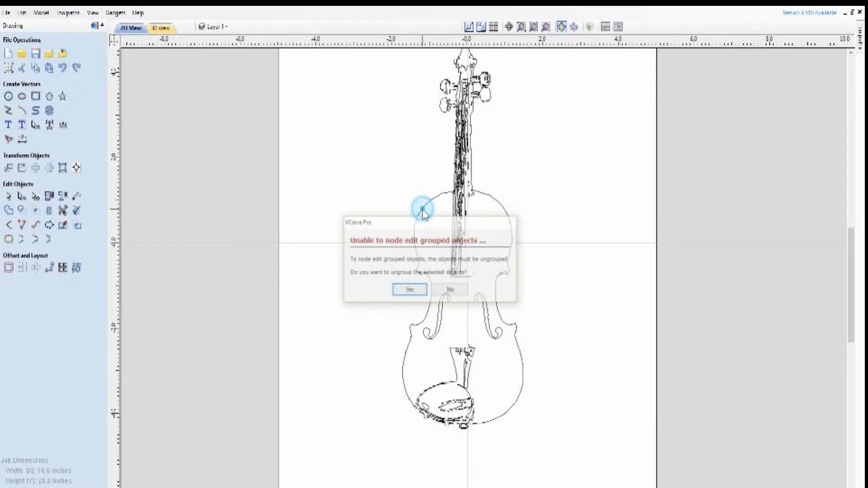
{"action": "left_click", "coordinate": [409, 291]}
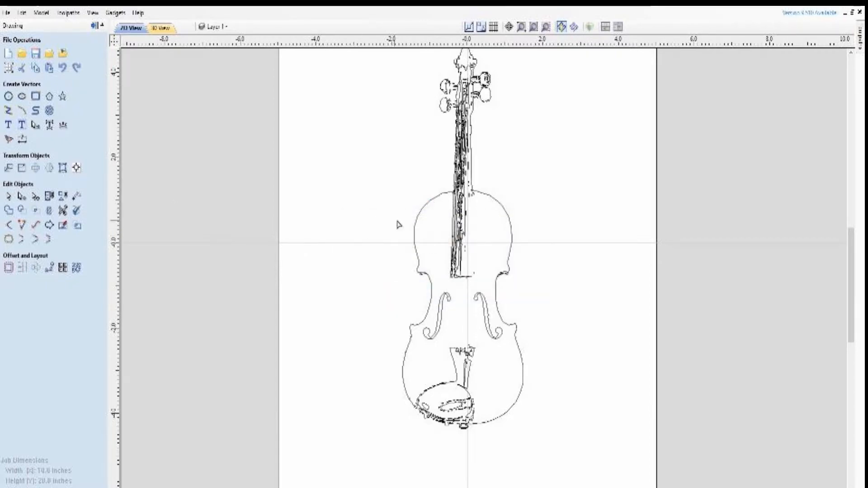
{"action": "left_click", "coordinate": [9, 196]}
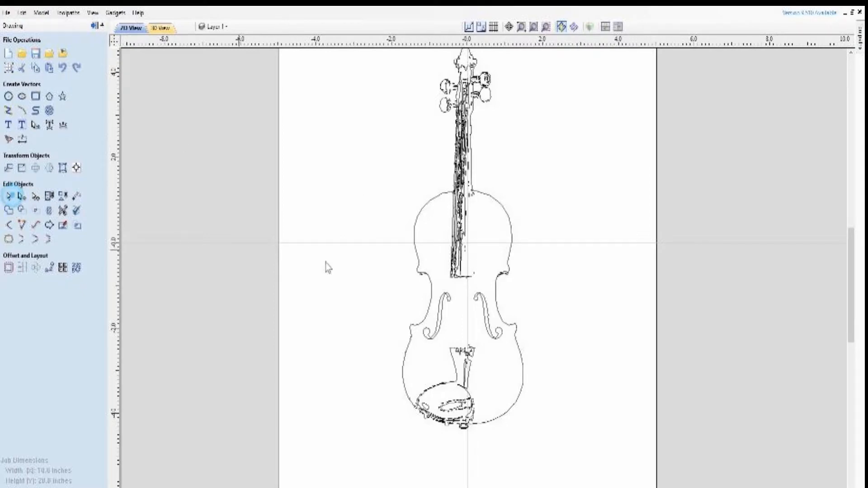
{"action": "left_click", "coordinate": [442, 199]}
{"action": "right_click", "coordinate": [442, 199]}
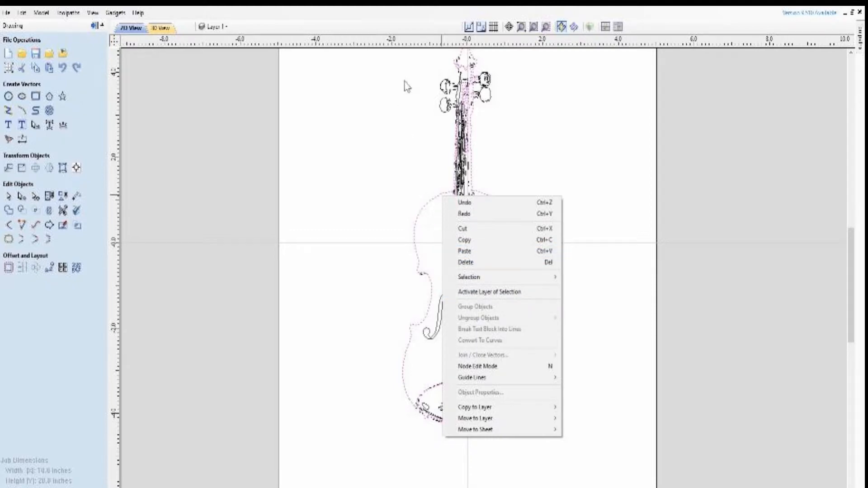
{"action": "left_click", "coordinate": [548, 188]}
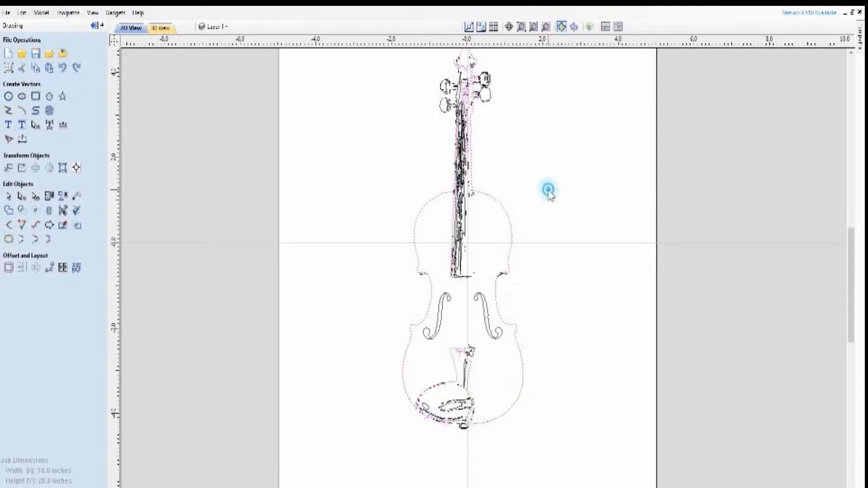
{"action": "left_click", "coordinate": [544, 205]}
{"action": "scroll", "coordinate": [545, 205], "scroll_direction": "down", "scroll_amount": 2}
{"action": "mouse_move", "coordinate": [446, 78]}
{"action": "left_mouse_down"}
{"action": "mouse_move", "coordinate": [460, 88]}
{"action": "mouse_move", "coordinate": [546, 390]}
{"action": "left_mouse_up"}
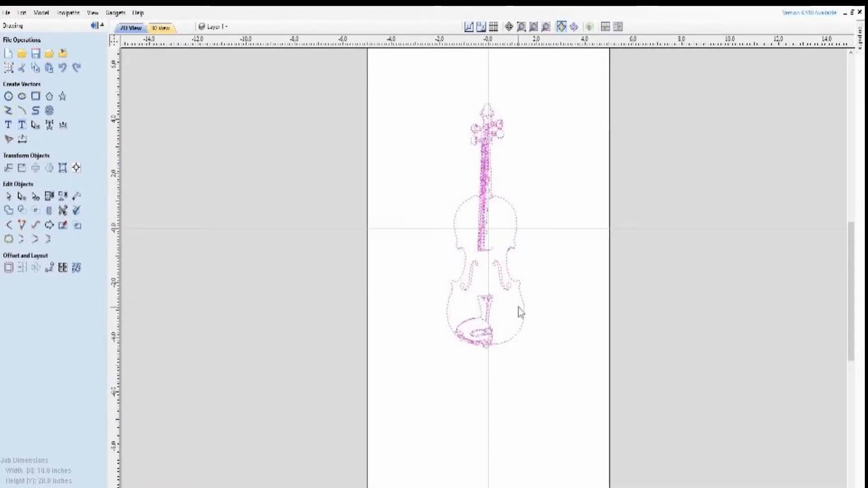
{"action": "right_click", "coordinate": [506, 285]}
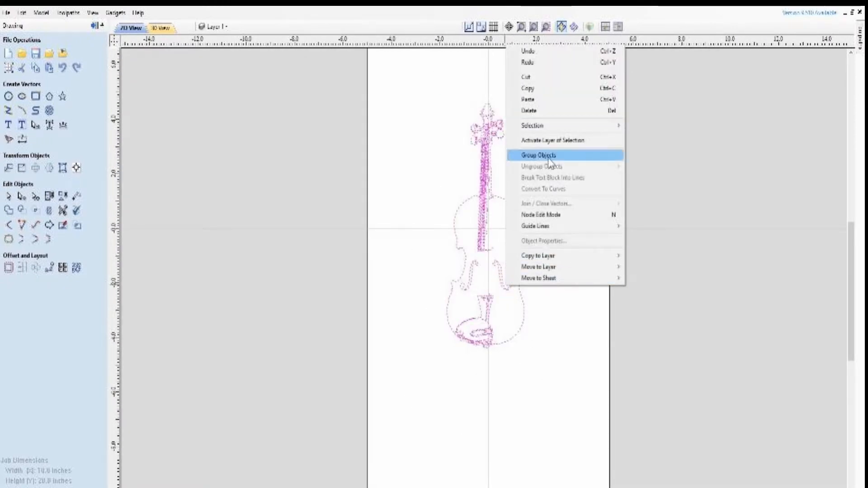
{"action": "left_click", "coordinate": [415, 149]}
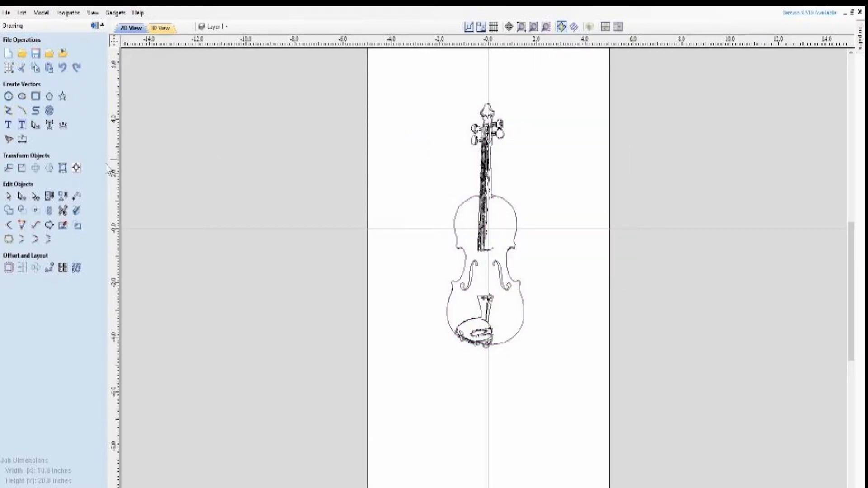
Examine the nodes along the traced violin outline in node editing mode, and clear the selection
{"action": "left_click", "coordinate": [21, 197]}
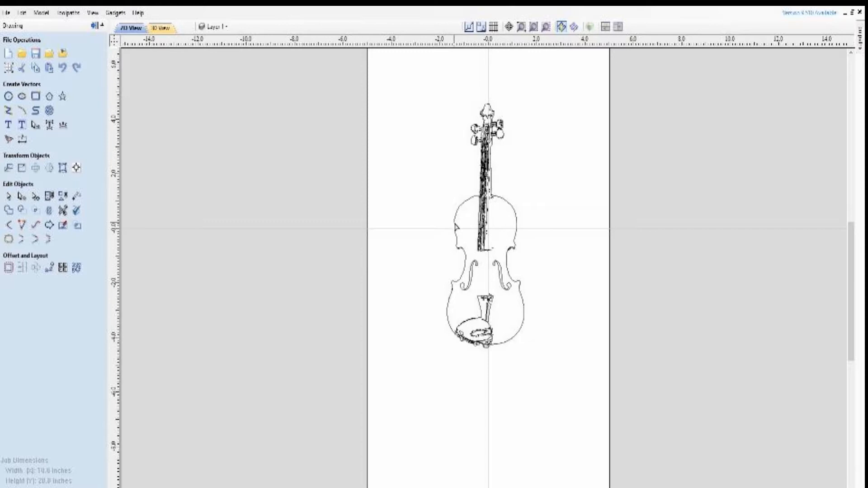
{"action": "left_click", "coordinate": [456, 226]}
{"action": "scroll", "coordinate": [485, 248], "scroll_direction": "up", "scroll_amount": 5}
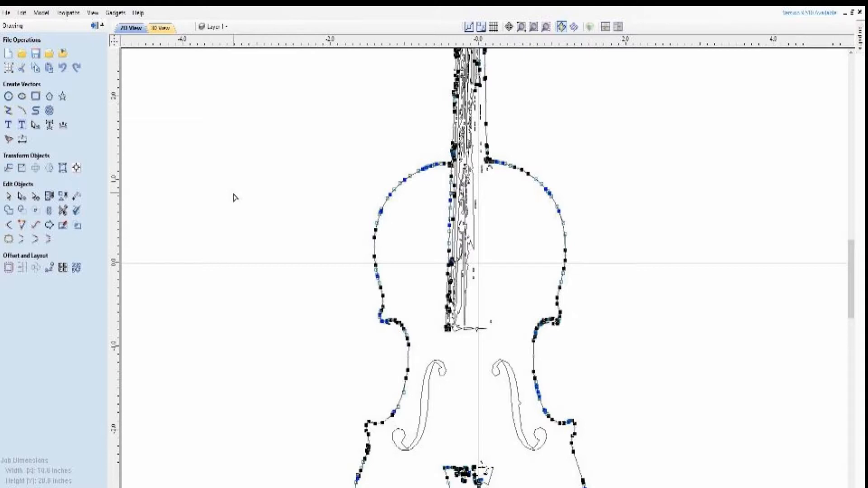
{"action": "scroll", "coordinate": [235, 198], "scroll_direction": "down", "scroll_amount": 2}
{"action": "scroll", "coordinate": [234, 197], "scroll_direction": "down", "scroll_amount": 1}
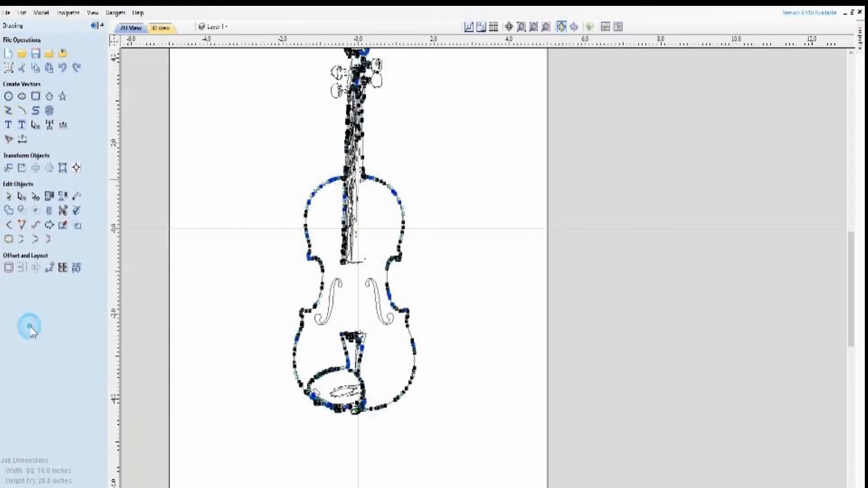
{"action": "left_click", "coordinate": [212, 255]}
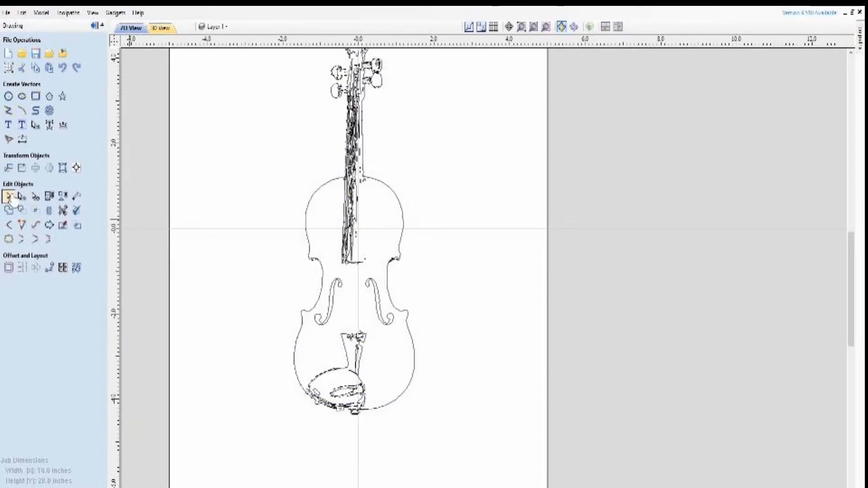
{"action": "left_click", "coordinate": [22, 111]}
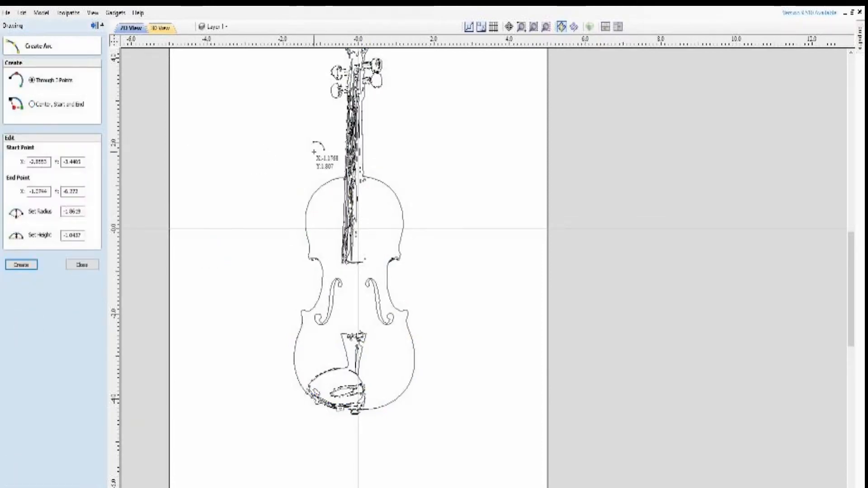
{"action": "scroll", "coordinate": [367, 192], "scroll_direction": "up", "scroll_amount": 5}
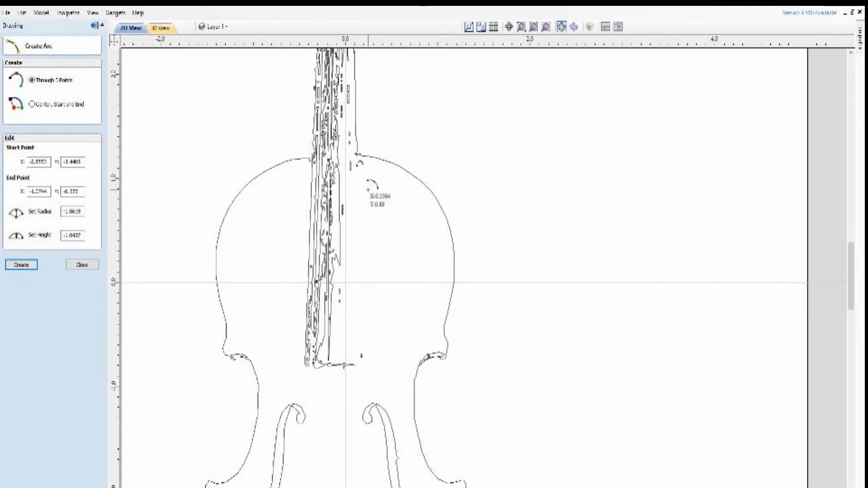
{"action": "scroll", "coordinate": [366, 176], "scroll_direction": "down", "scroll_amount": 2}
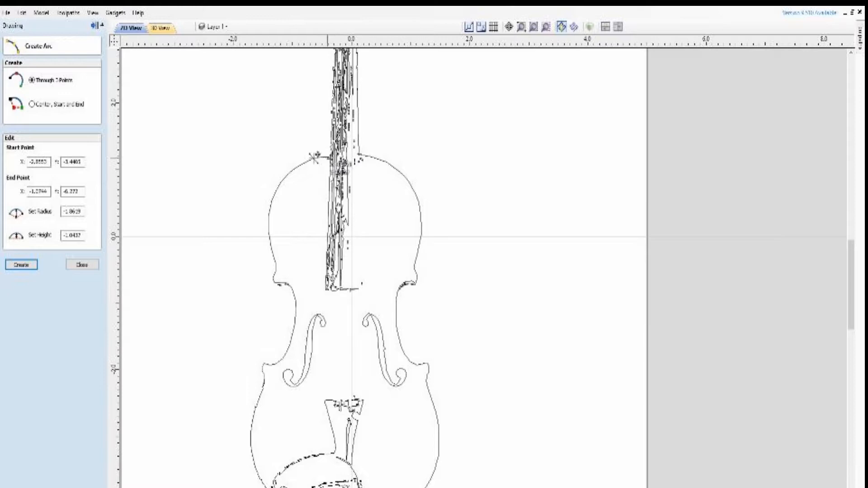
Add a new layer named Body and set its color to red
{"action": "left_click", "coordinate": [213, 27]}
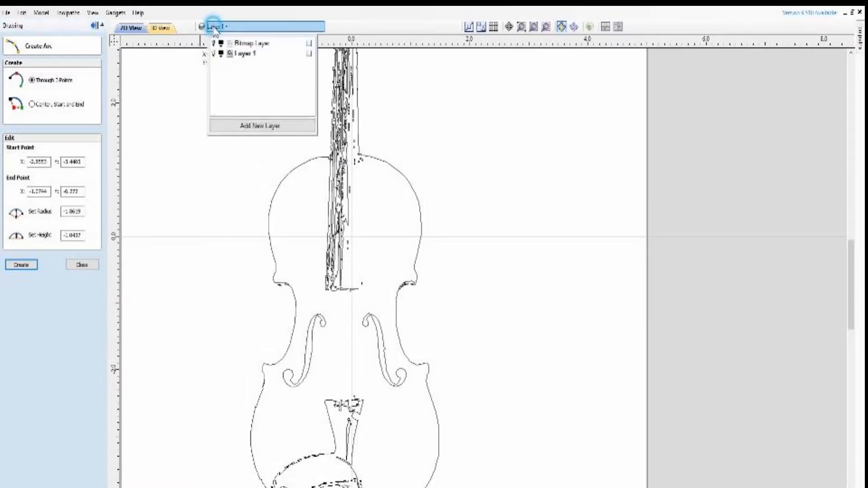
{"action": "left_click", "coordinate": [254, 129]}
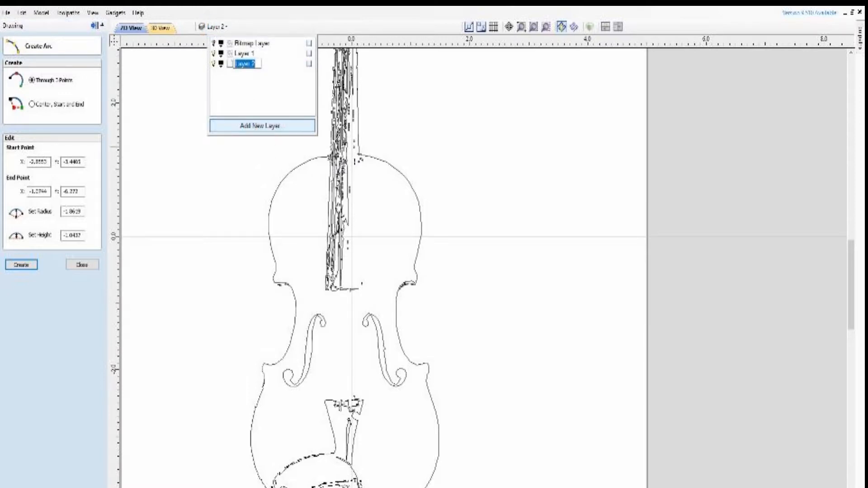
{"action": "type", "text": "Body"}
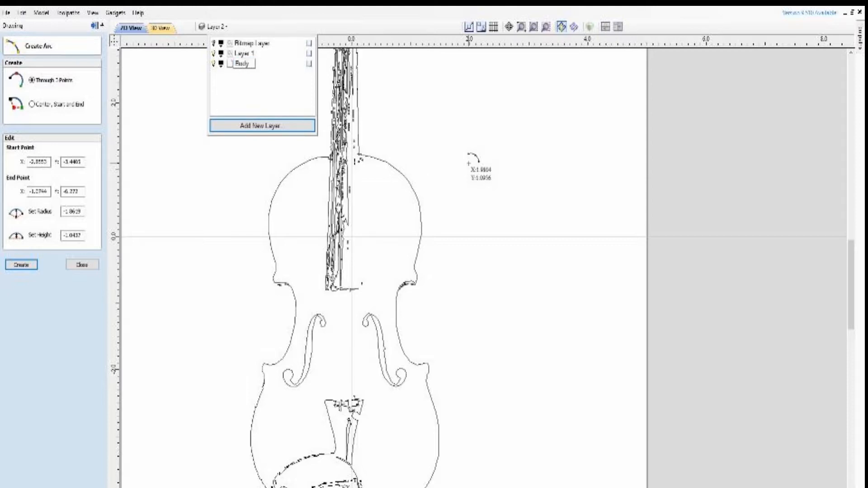
{"action": "key", "text": "Return"}
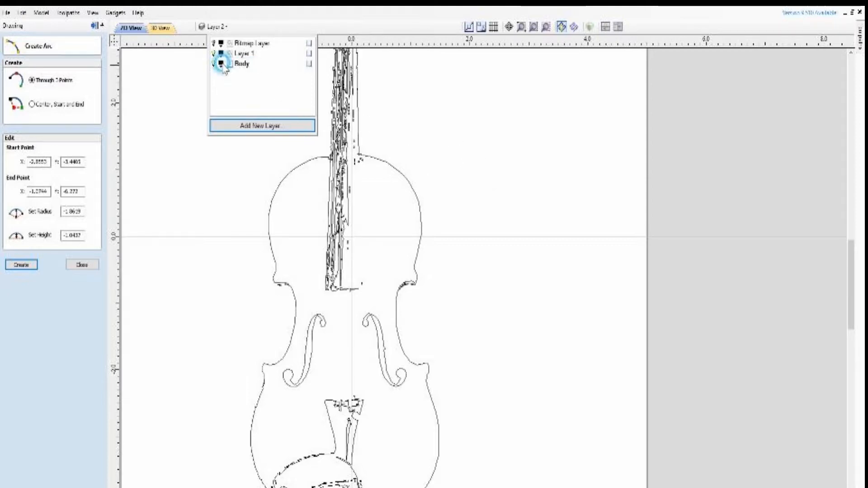
{"action": "left_click", "coordinate": [221, 64]}
{"action": "left_click", "coordinate": [223, 107]}
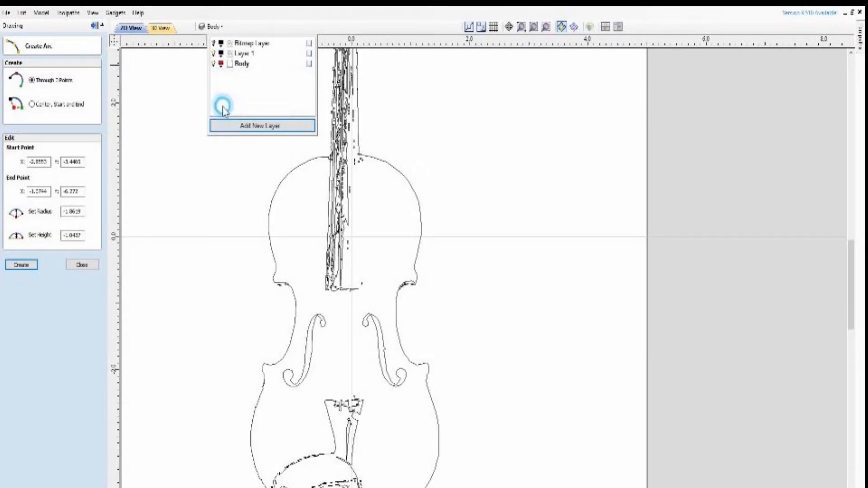
Add another layer after Body, keeping its suggested name, and cancel the arc command
{"action": "left_click", "coordinate": [247, 127]}
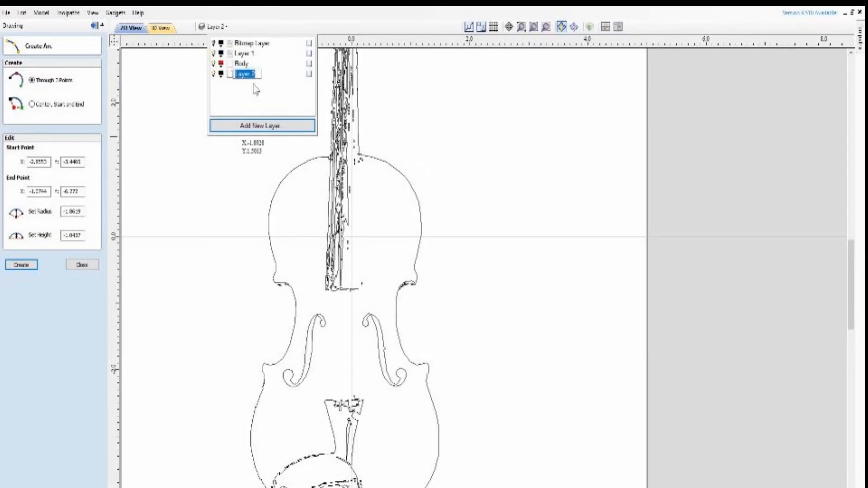
{"action": "left_click", "coordinate": [226, 173]}
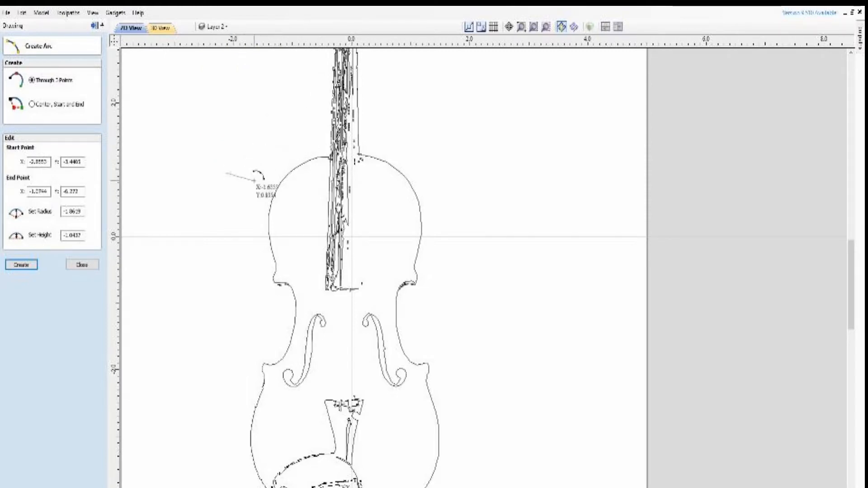
{"action": "right_click", "coordinate": [240, 183]}
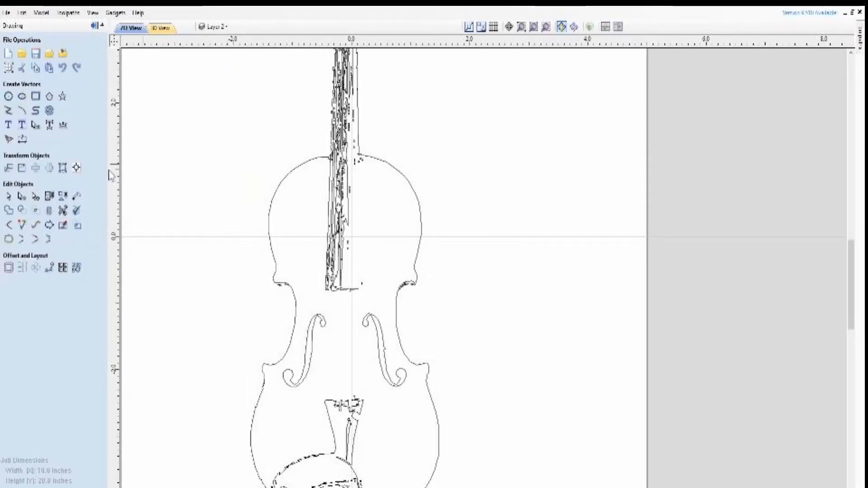
{"action": "left_click", "coordinate": [22, 110]}
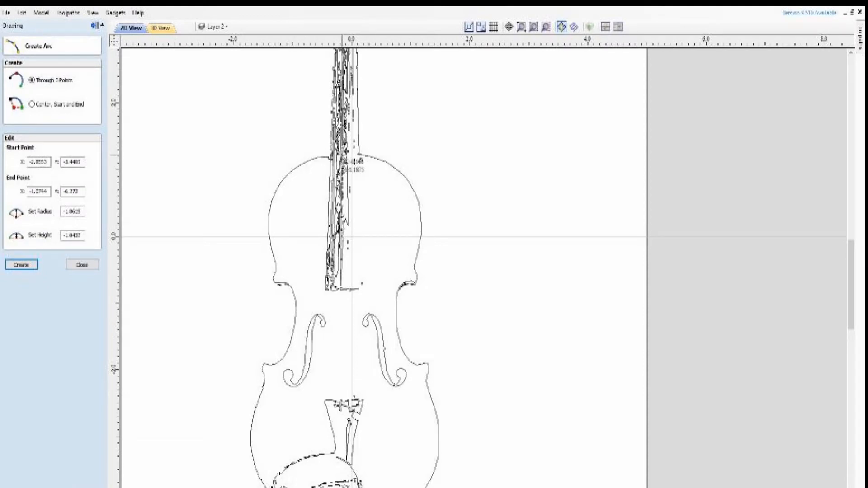
{"action": "scroll", "coordinate": [257, 141], "scroll_direction": "down", "scroll_amount": 2}
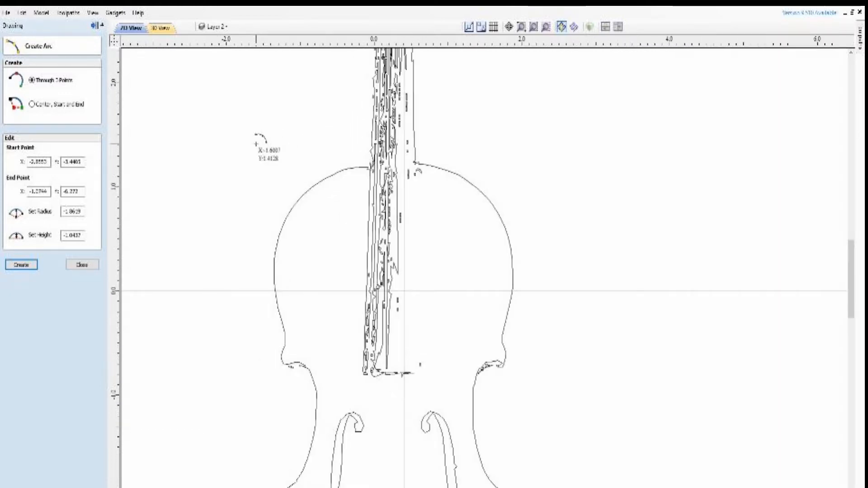
{"action": "scroll", "coordinate": [272, 151], "scroll_direction": "down", "scroll_amount": 4}
{"action": "scroll", "coordinate": [268, 151], "scroll_direction": "up", "scroll_amount": 1}
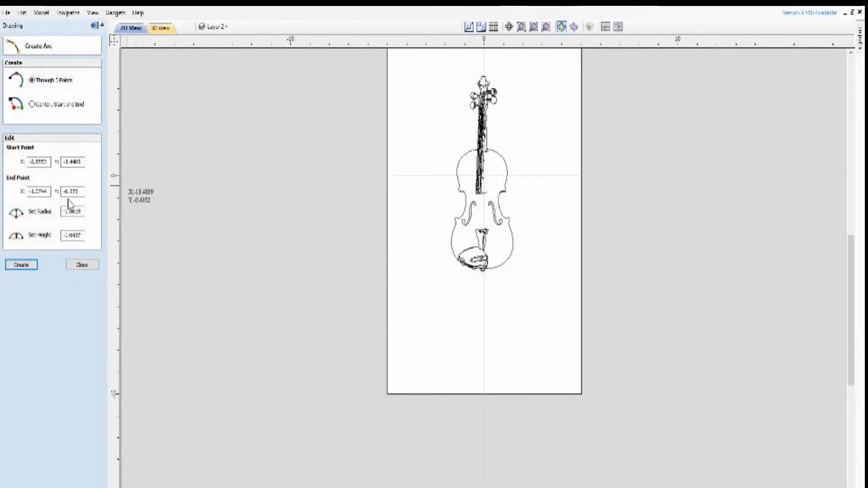
{"action": "left_click", "coordinate": [82, 265]}
Select all the violin vectors and center them on the material both horizontally and vertically
{"action": "mouse_move", "coordinate": [426, 59]}
{"action": "left_mouse_down"}
{"action": "mouse_move", "coordinate": [440, 62]}
{"action": "mouse_move", "coordinate": [546, 329]}
{"action": "left_mouse_up"}
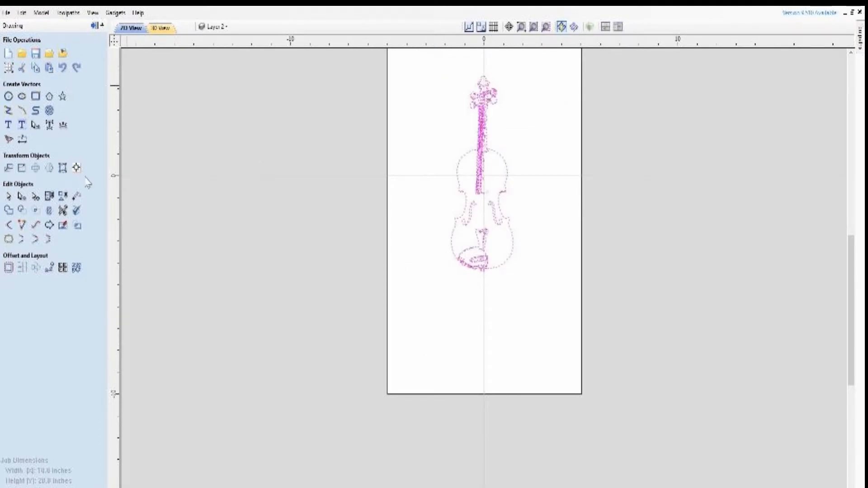
{"action": "left_click", "coordinate": [76, 167]}
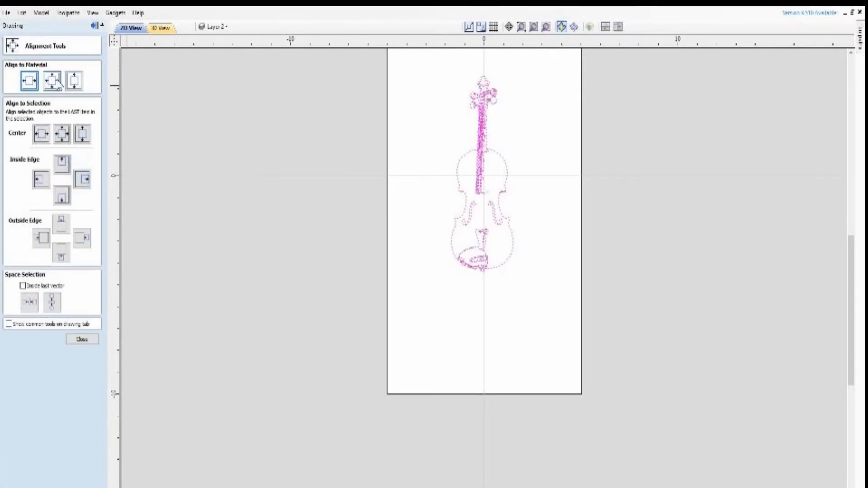
{"action": "left_click", "coordinate": [31, 87]}
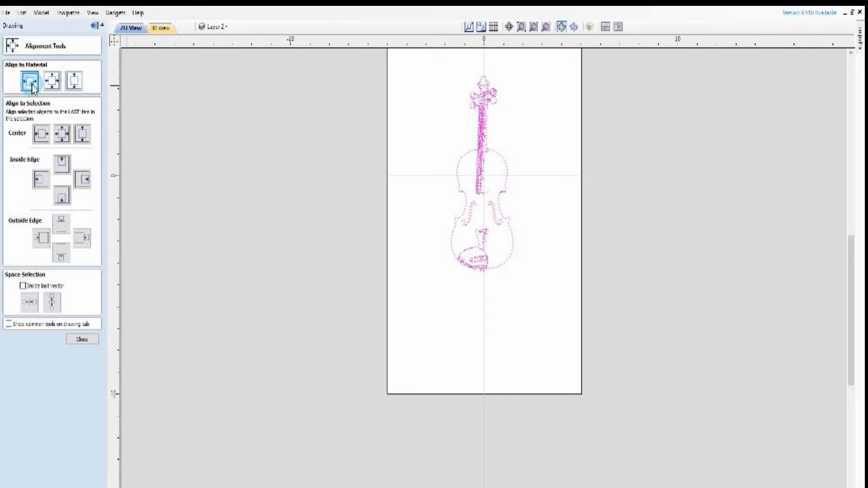
{"action": "left_click", "coordinate": [55, 87]}
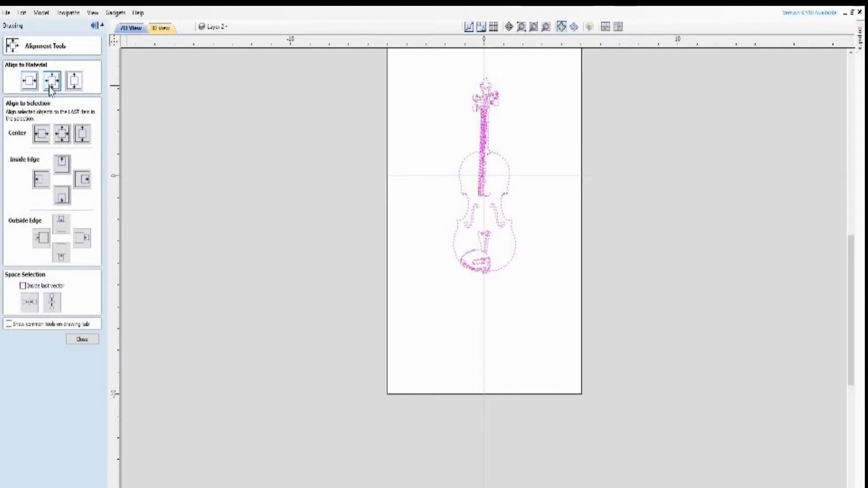
Draw a three-point arc along the violin's upper left shoulder, starting on the centre line at the neck, with a radius of about 1.06 inches
{"action": "left_click", "coordinate": [82, 339]}
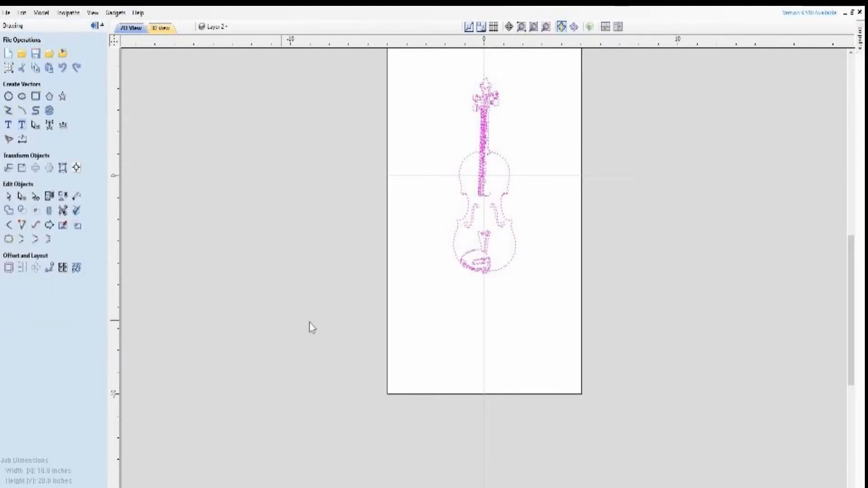
{"action": "scroll", "coordinate": [653, 294], "scroll_direction": "up", "scroll_amount": 3}
{"action": "scroll", "coordinate": [433, 127], "scroll_direction": "down", "scroll_amount": 5}
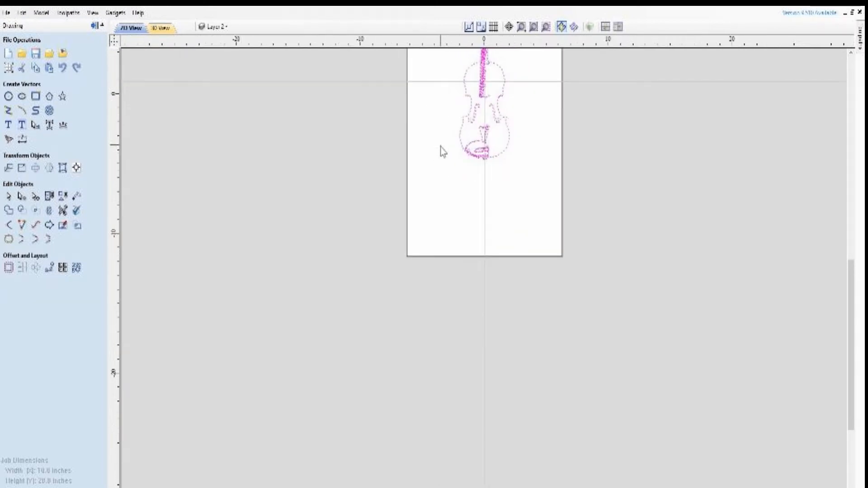
{"action": "scroll", "coordinate": [483, 78], "scroll_direction": "up", "scroll_amount": 1}
{"action": "scroll", "coordinate": [483, 77], "scroll_direction": "up", "scroll_amount": 2}
{"action": "scroll", "coordinate": [528, 189], "scroll_direction": "up", "scroll_amount": 3}
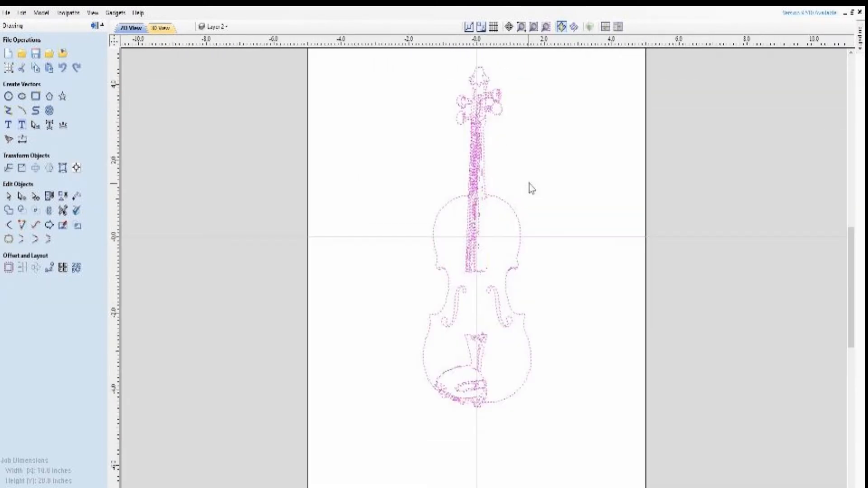
{"action": "scroll", "coordinate": [528, 190], "scroll_direction": "down", "scroll_amount": 2}
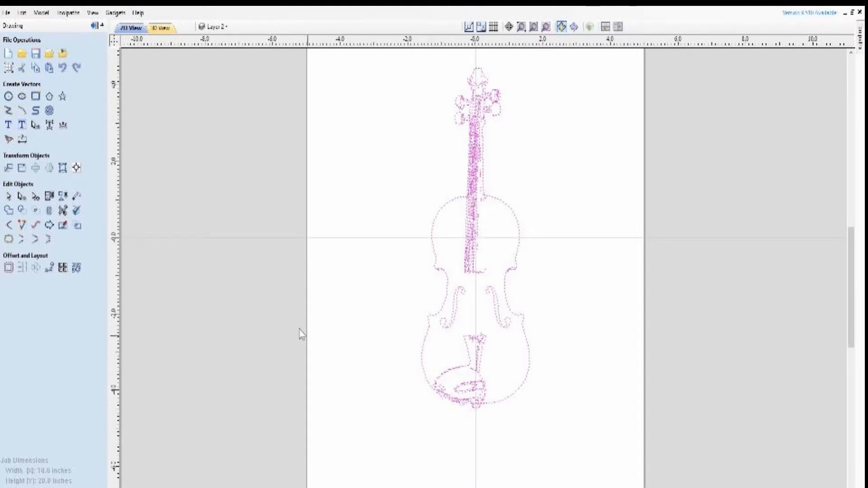
{"action": "left_click", "coordinate": [22, 111]}
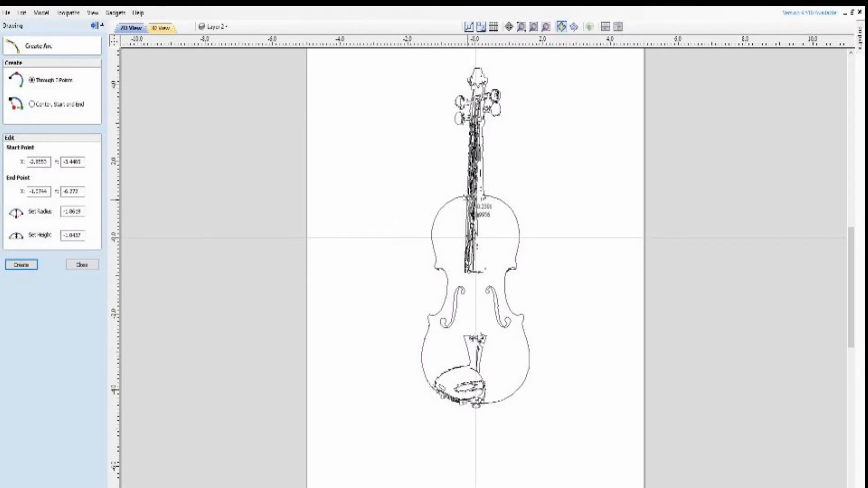
{"action": "scroll", "coordinate": [468, 201], "scroll_direction": "up", "scroll_amount": 2}
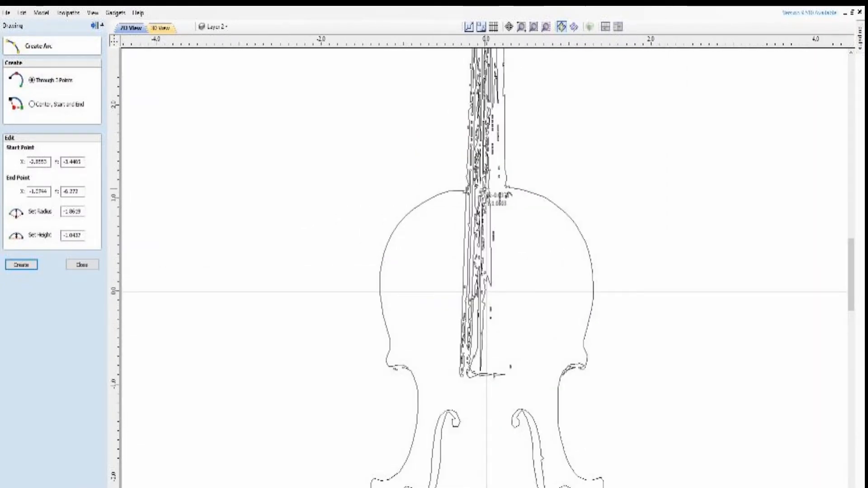
{"action": "left_click", "coordinate": [466, 200]}
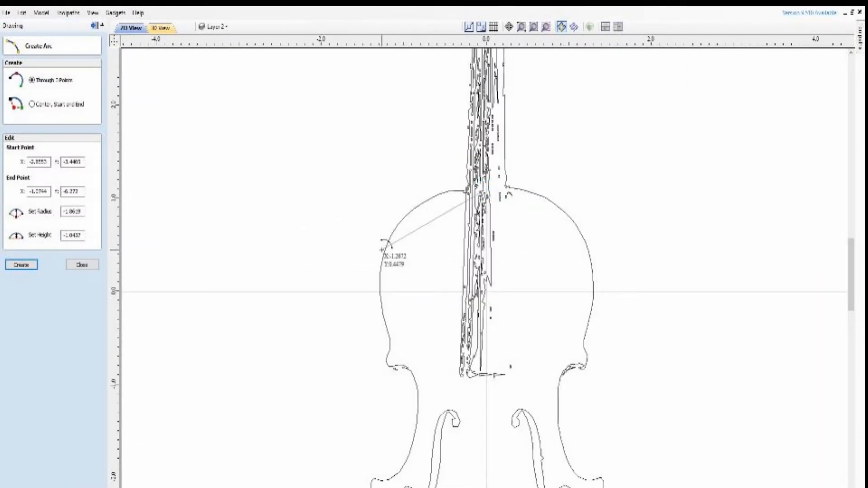
{"action": "left_click", "coordinate": [385, 250]}
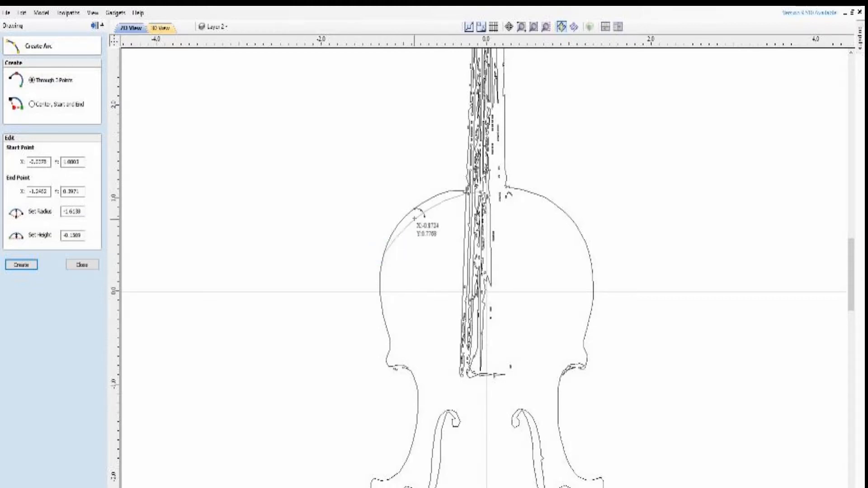
{"action": "left_click", "coordinate": [414, 211]}
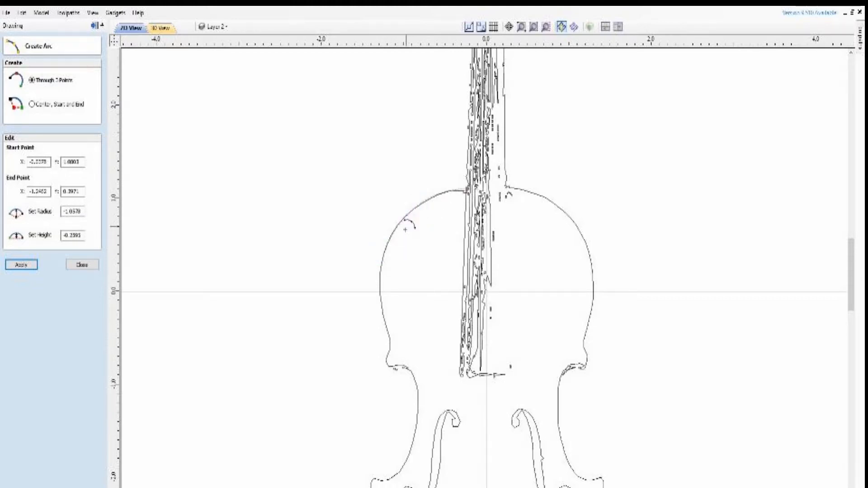
Continue the outline down the upper bout's left side with two three-point arcs, about 1.64 and 0.31 inches in radius, ending at the upper corner
{"action": "left_click", "coordinate": [380, 274]}
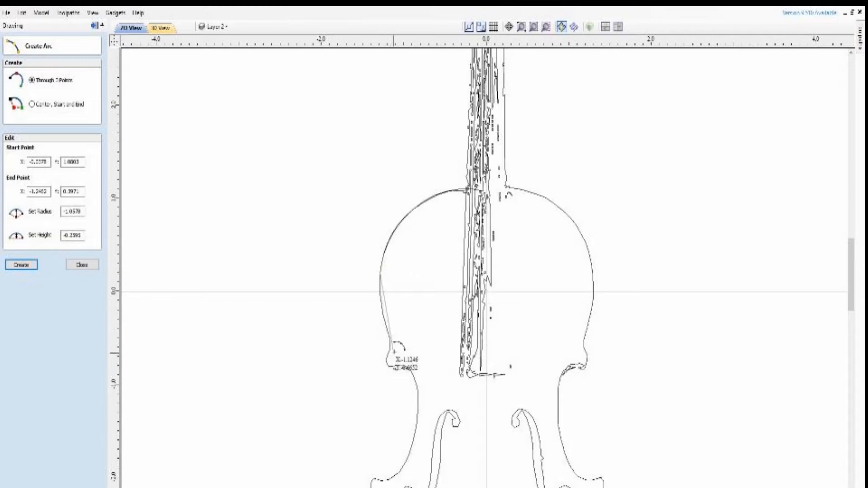
{"action": "left_click", "coordinate": [392, 339]}
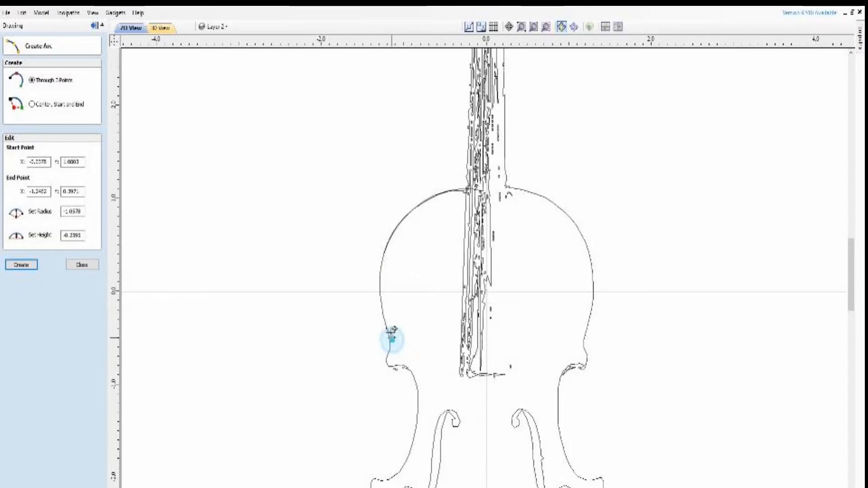
{"action": "left_click", "coordinate": [384, 312]}
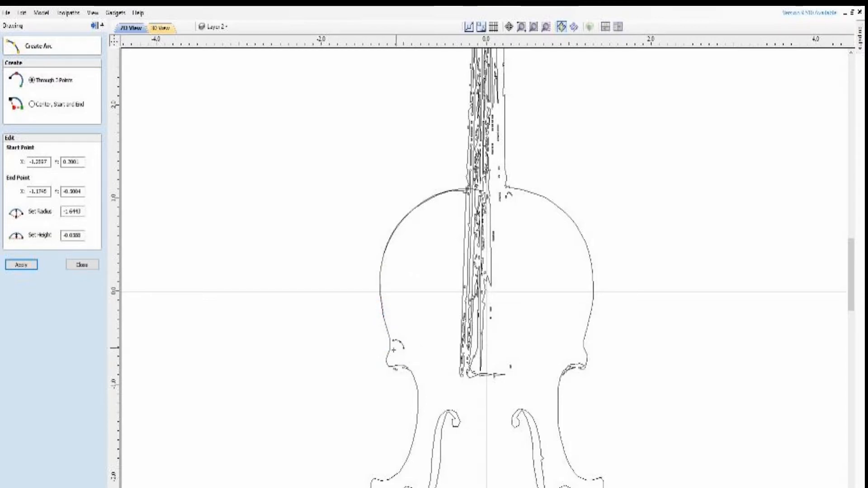
{"action": "left_click", "coordinate": [391, 339]}
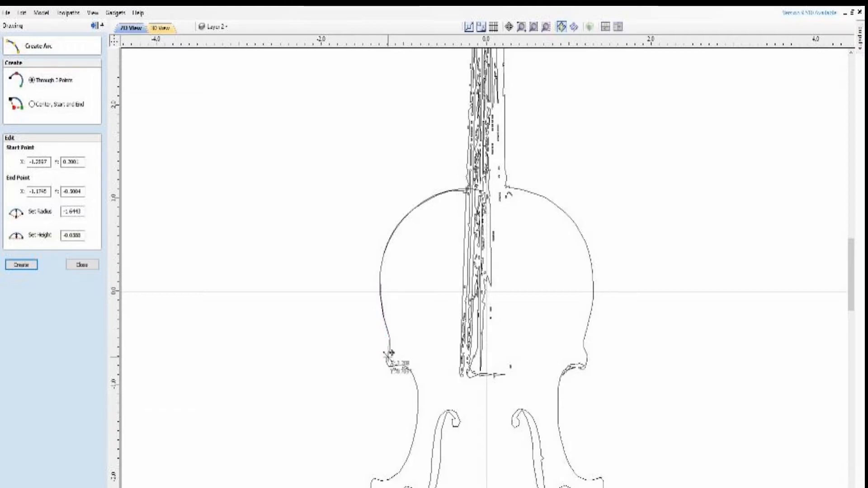
{"action": "left_click", "coordinate": [387, 360]}
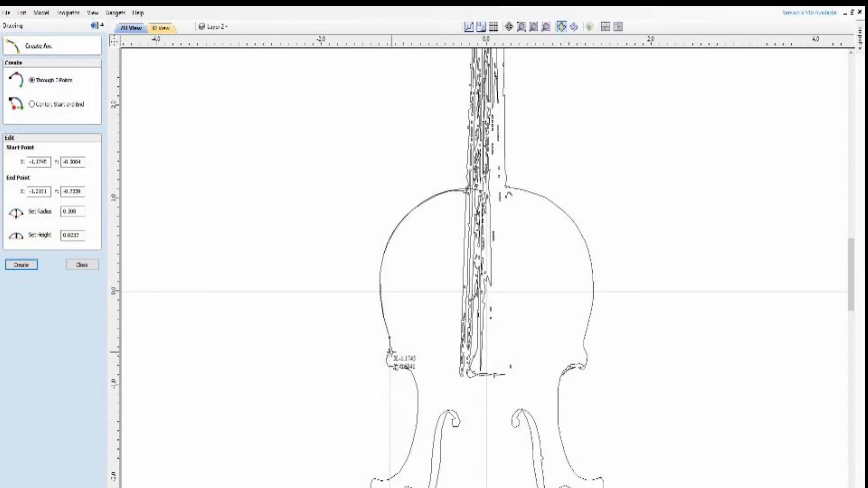
{"action": "left_click", "coordinate": [391, 352]}
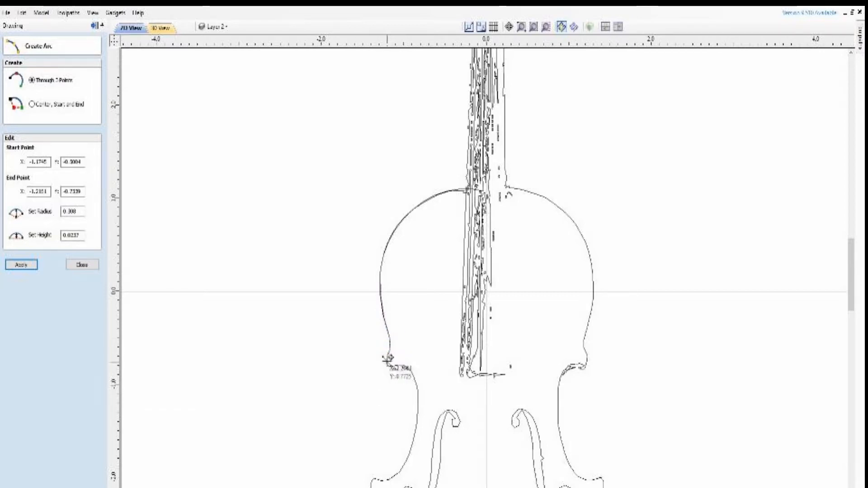
Add a small arc of about 0.07 inch radius around the upper left corner and one of about 0.34 inch along the upper waist
{"action": "left_click", "coordinate": [385, 360]}
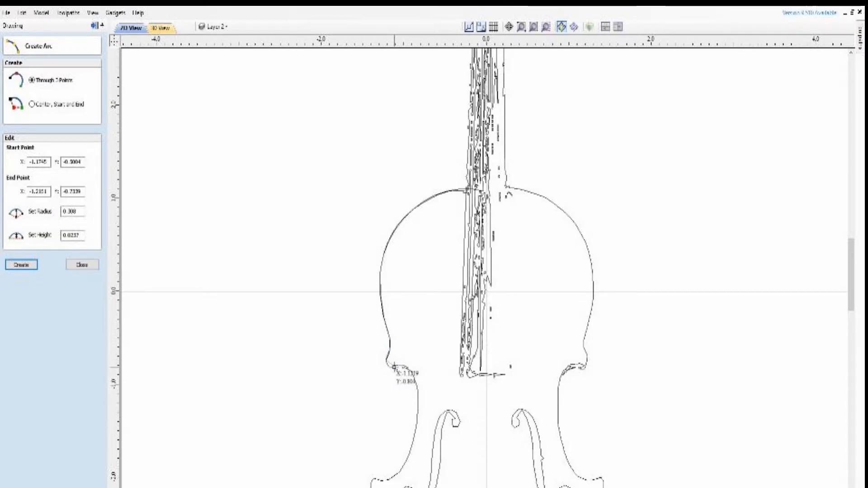
{"action": "left_click", "coordinate": [394, 365]}
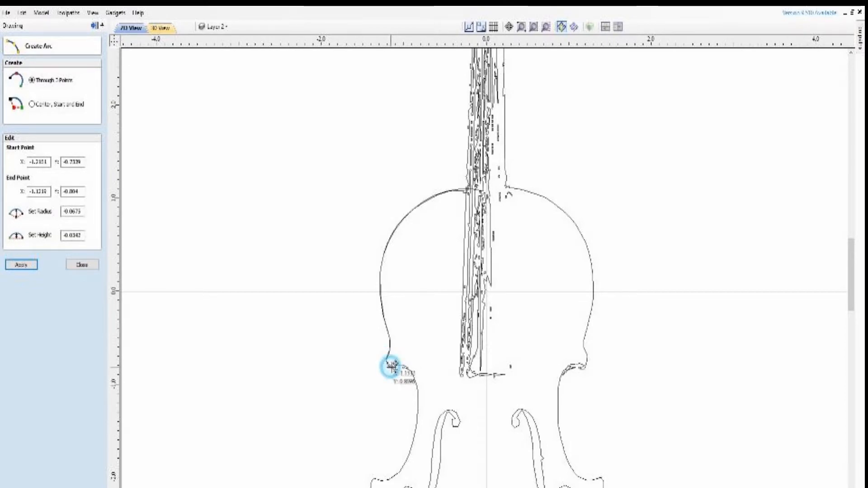
{"action": "left_click", "coordinate": [393, 366]}
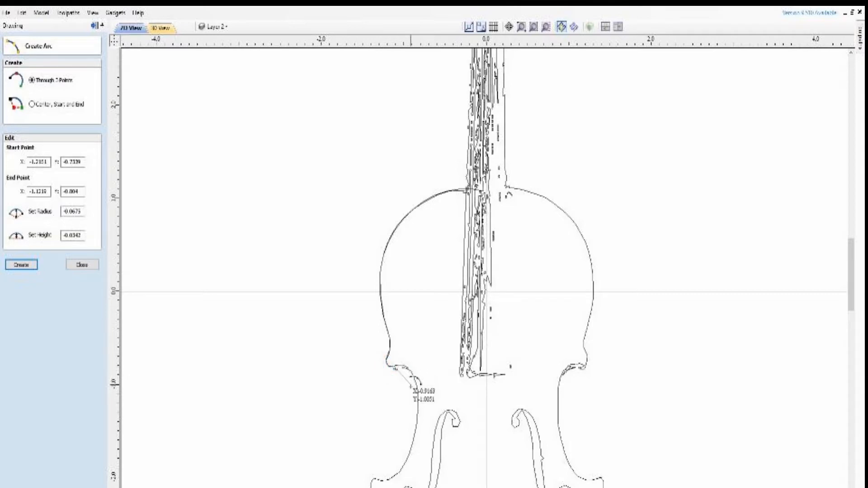
{"action": "left_click", "coordinate": [420, 423]}
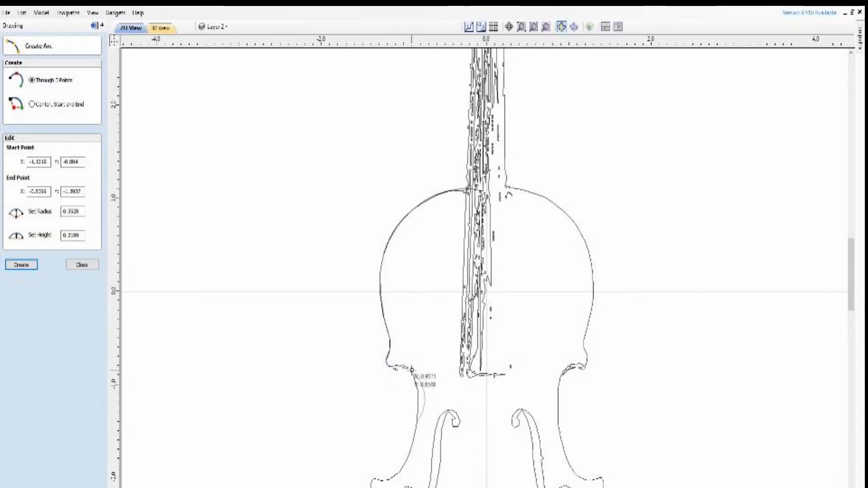
{"action": "left_click", "coordinate": [409, 366]}
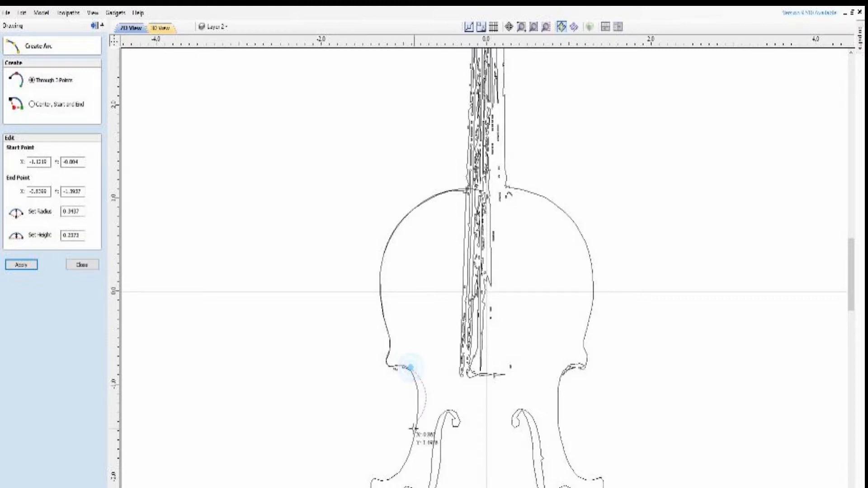
Draw a three-point arc of about 0.5 inch radius along the lower part of the left waist, ending at the lower corner
{"action": "scroll", "coordinate": [357, 294], "scroll_direction": "down", "scroll_amount": 2}
{"action": "scroll", "coordinate": [391, 400], "scroll_direction": "down", "scroll_amount": 1}
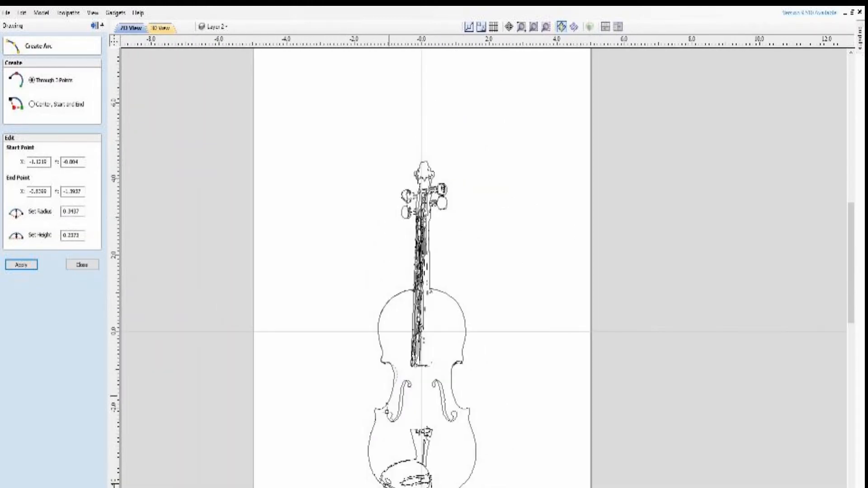
{"action": "scroll", "coordinate": [393, 403], "scroll_direction": "up", "scroll_amount": 4}
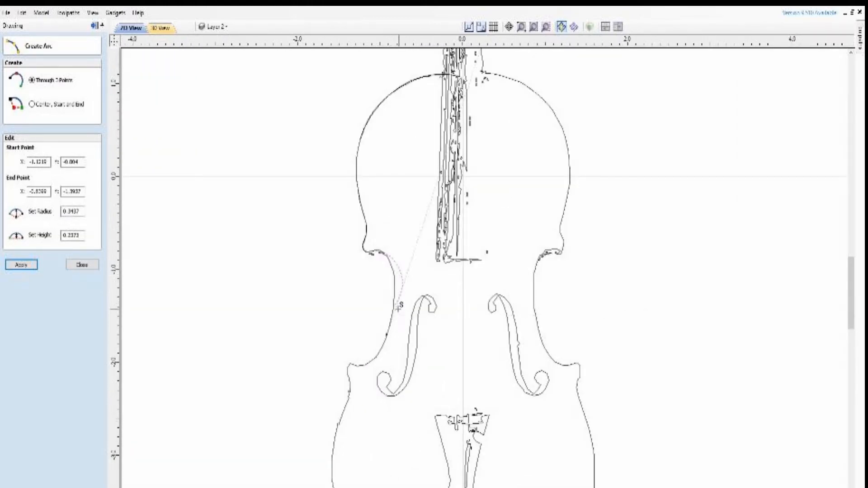
{"action": "left_click", "coordinate": [393, 307]}
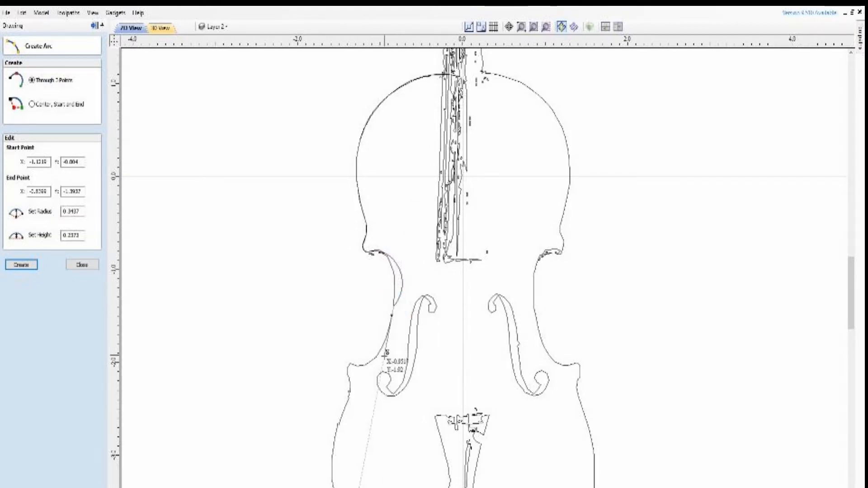
{"action": "left_click", "coordinate": [350, 364]}
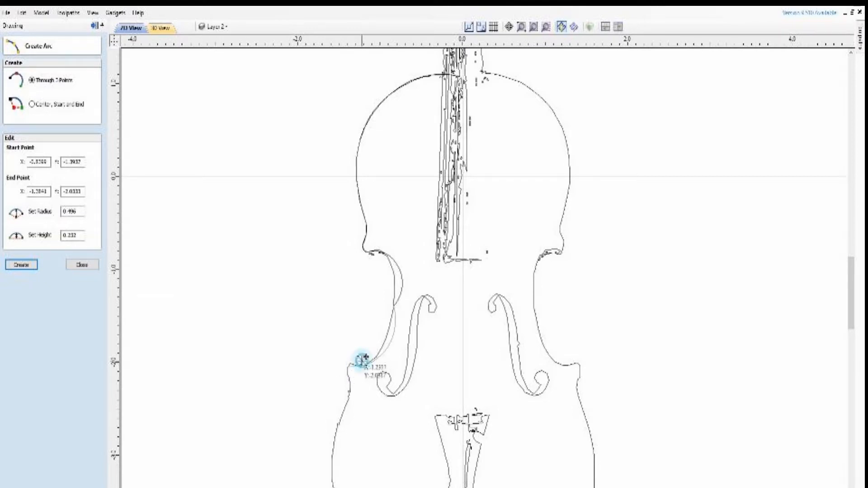
{"action": "left_click", "coordinate": [363, 360]}
Trace the lower left corner with two arcs, about 0.1 inch radius around its tip and about 0.35 inch below it
{"action": "scroll", "coordinate": [344, 376], "scroll_direction": "down", "scroll_amount": 2}
{"action": "scroll", "coordinate": [339, 412], "scroll_direction": "up", "scroll_amount": 4}
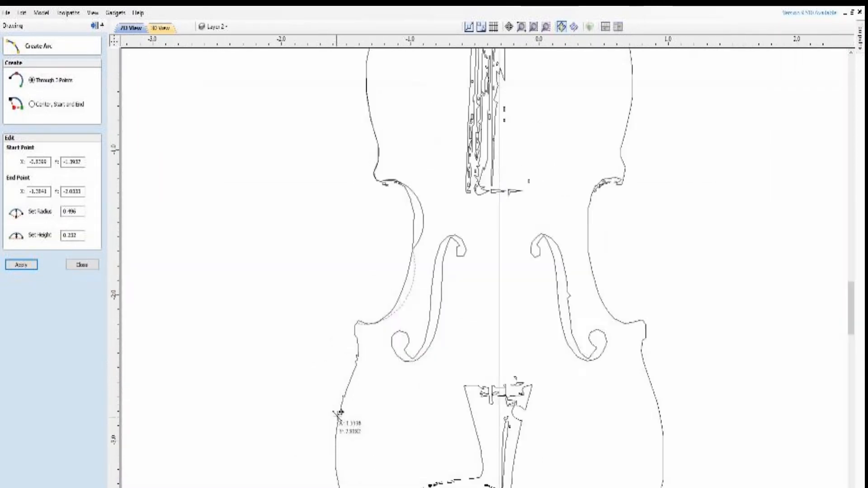
{"action": "scroll", "coordinate": [339, 412], "scroll_direction": "up", "scroll_amount": 3}
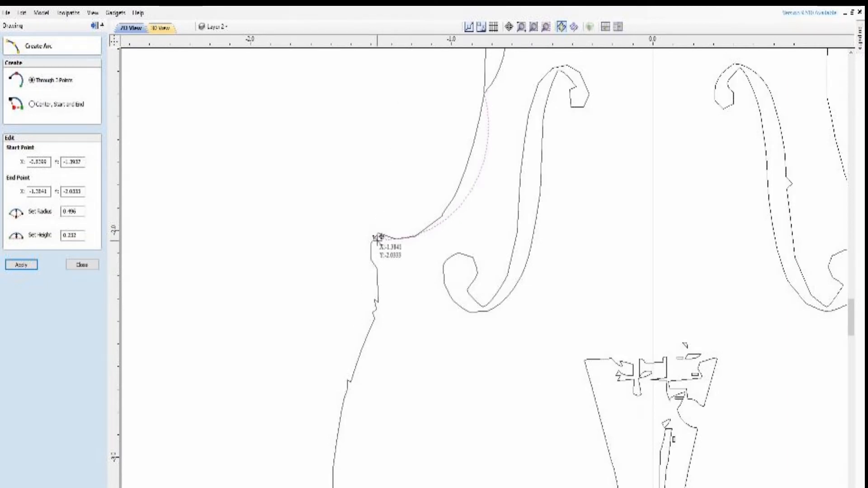
{"action": "left_click", "coordinate": [378, 239]}
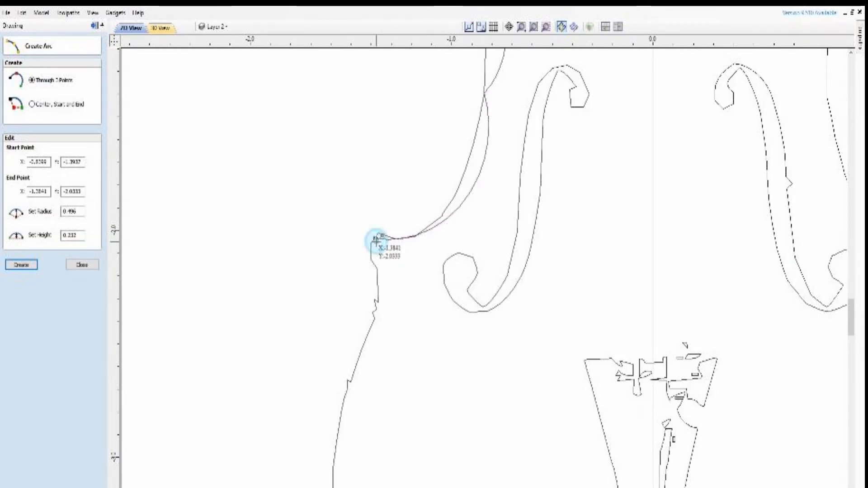
{"action": "left_click", "coordinate": [378, 271]}
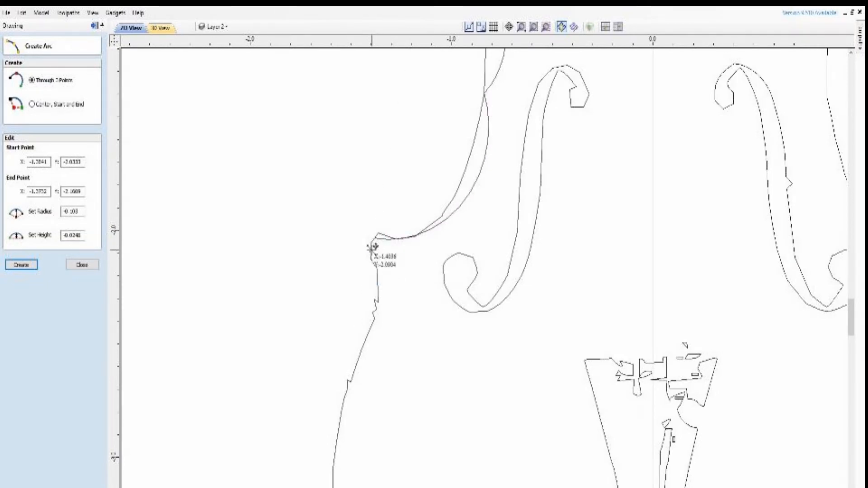
{"action": "left_click", "coordinate": [372, 249]}
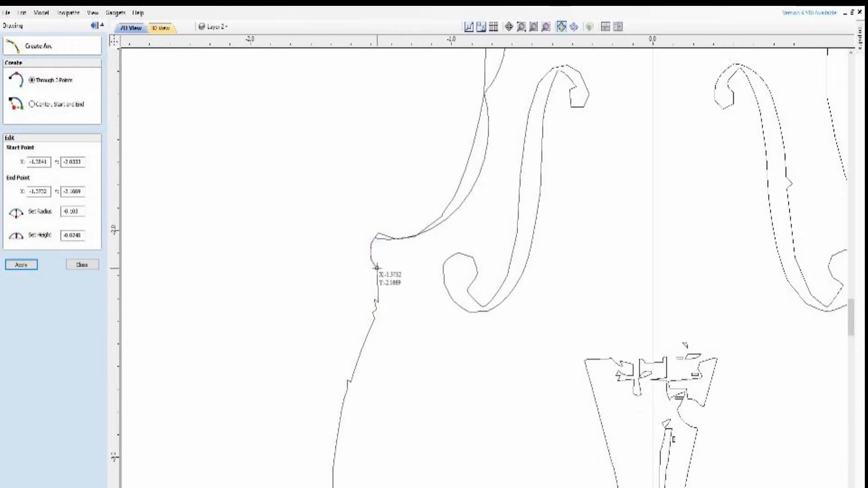
{"action": "left_click", "coordinate": [377, 268]}
{"action": "left_click", "coordinate": [370, 328]}
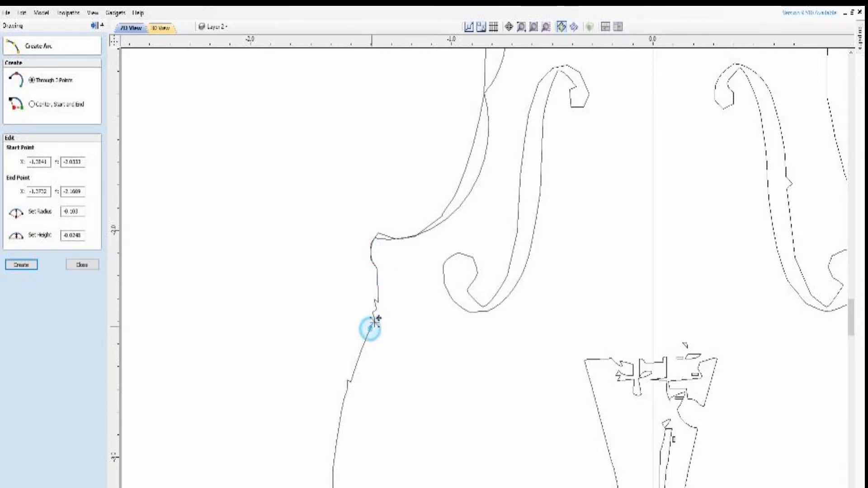
{"action": "left_click", "coordinate": [376, 301]}
Draw a three-point arc of about 1.28 inch radius around the left lower bout, from below the corner to the bottom centre
{"action": "scroll", "coordinate": [319, 248], "scroll_direction": "down", "scroll_amount": 5}
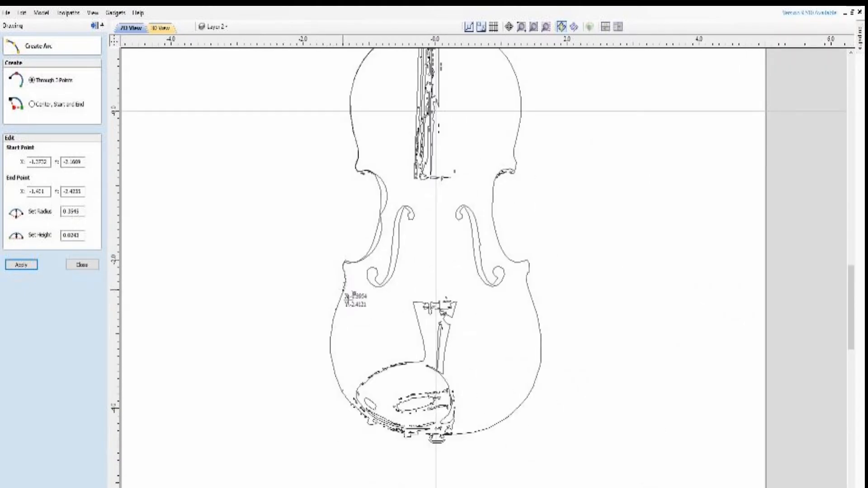
{"action": "left_click", "coordinate": [342, 288]}
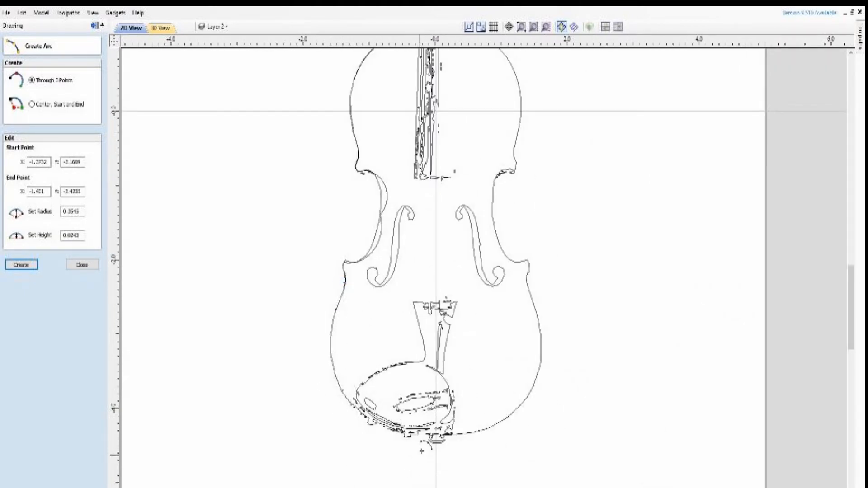
{"action": "left_click", "coordinate": [435, 436]}
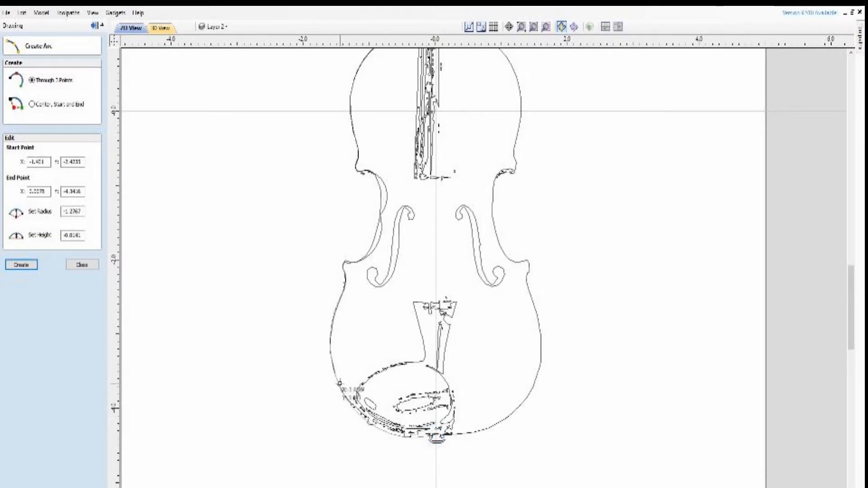
{"action": "left_click", "coordinate": [341, 384]}
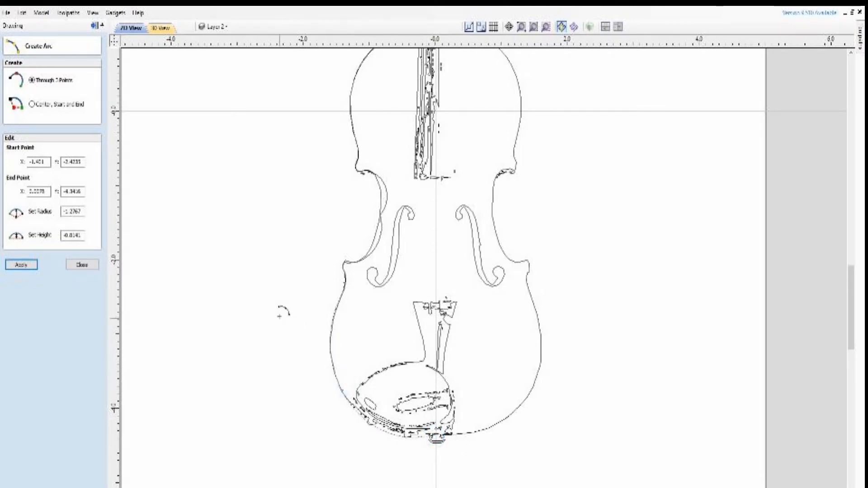
{"action": "scroll", "coordinate": [283, 305], "scroll_direction": "up", "scroll_amount": 3}
{"action": "scroll", "coordinate": [283, 300], "scroll_direction": "down", "scroll_amount": 2}
{"action": "scroll", "coordinate": [326, 77], "scroll_direction": "down", "scroll_amount": 5}
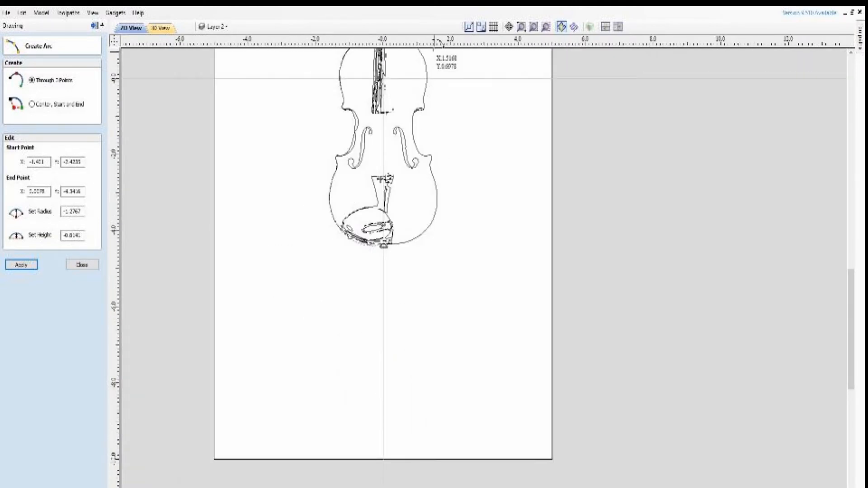
Set the colour of Layer 2 to red so the new arcs stand out, and close the arc tool
{"action": "scroll", "coordinate": [472, 77], "scroll_direction": "up", "scroll_amount": 2}
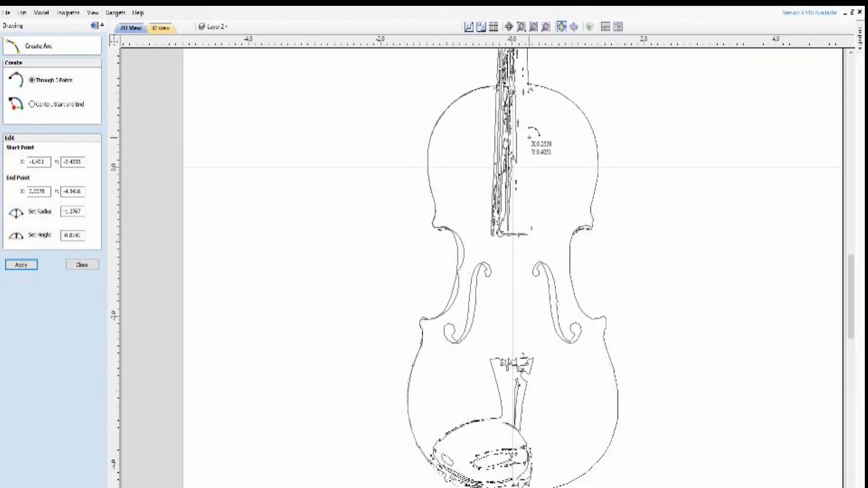
{"action": "scroll", "coordinate": [531, 136], "scroll_direction": "up", "scroll_amount": 2}
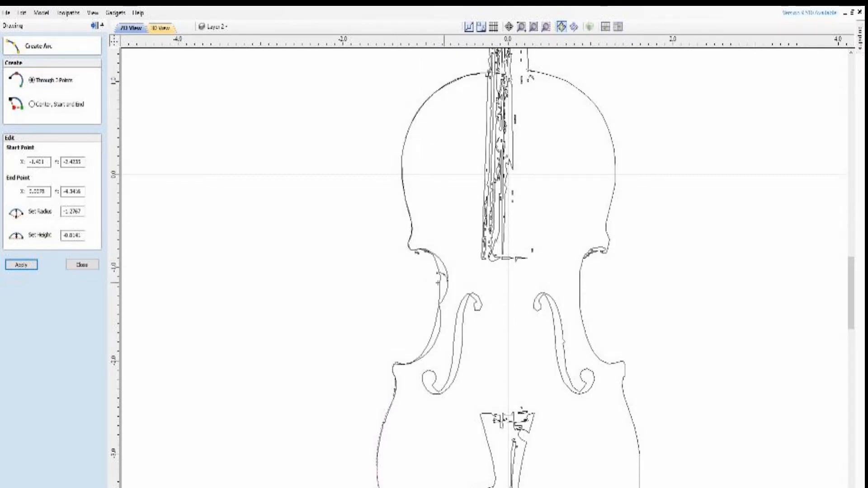
{"action": "left_click", "coordinate": [215, 27]}
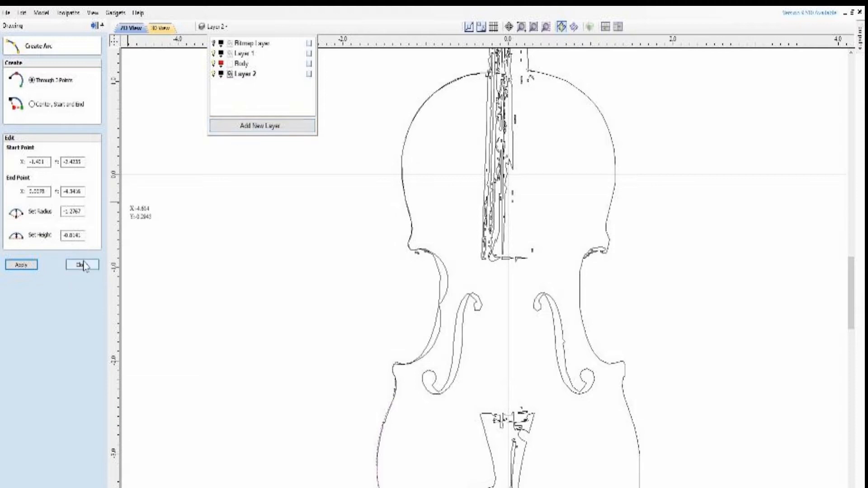
{"action": "left_click", "coordinate": [220, 75]}
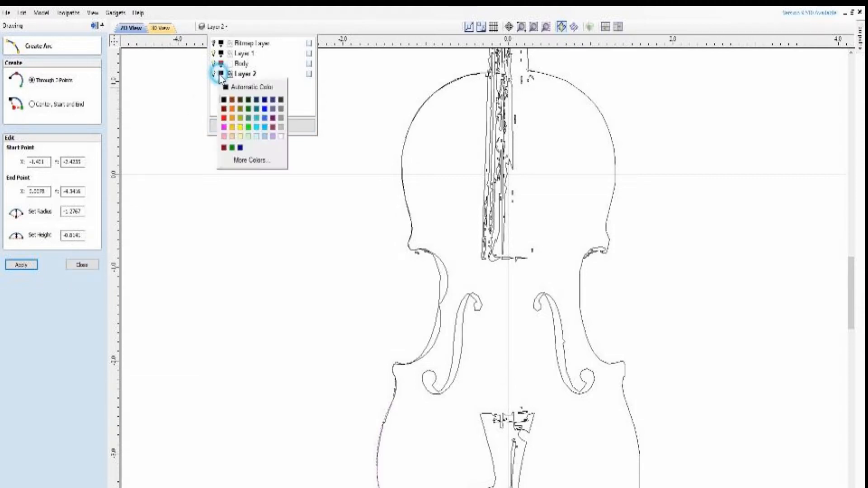
{"action": "left_click", "coordinate": [223, 119]}
{"action": "left_click", "coordinate": [223, 202]}
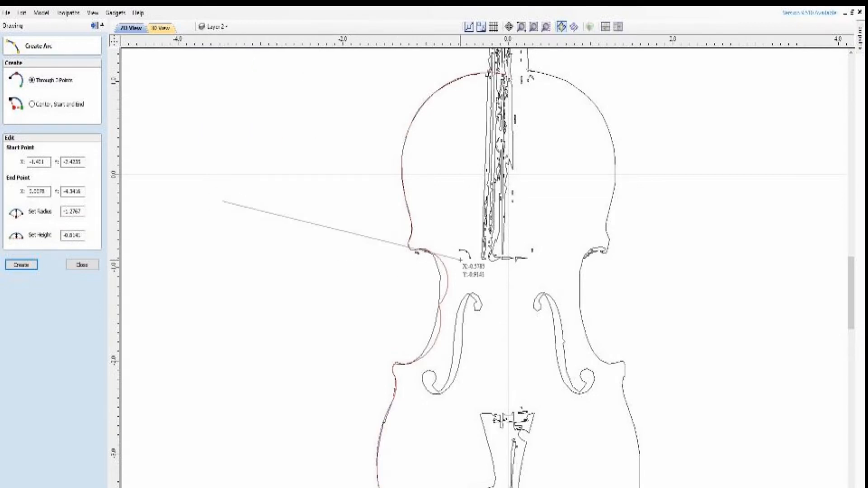
{"action": "left_click", "coordinate": [82, 265]}
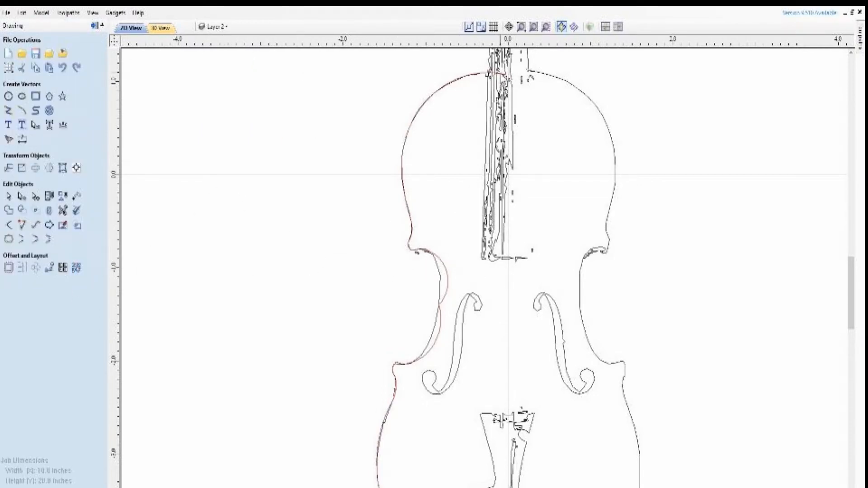
Raise the neck end of the left upper bout arc slightly, and convert it to a Bezier shaped to the traced outline
{"action": "scroll", "coordinate": [523, 51], "scroll_direction": "up", "scroll_amount": 2}
{"action": "scroll", "coordinate": [524, 50], "scroll_direction": "down", "scroll_amount": 2}
{"action": "scroll", "coordinate": [523, 50], "scroll_direction": "up", "scroll_amount": 2}
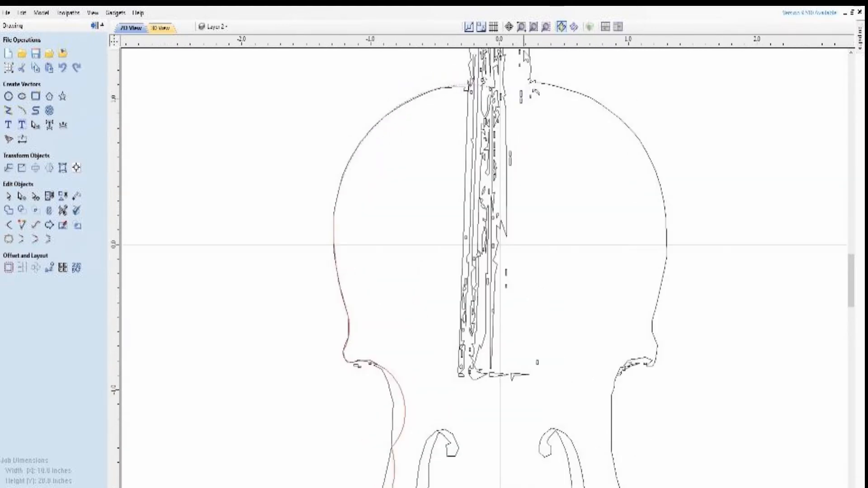
{"action": "scroll", "coordinate": [523, 51], "scroll_direction": "up", "scroll_amount": 1}
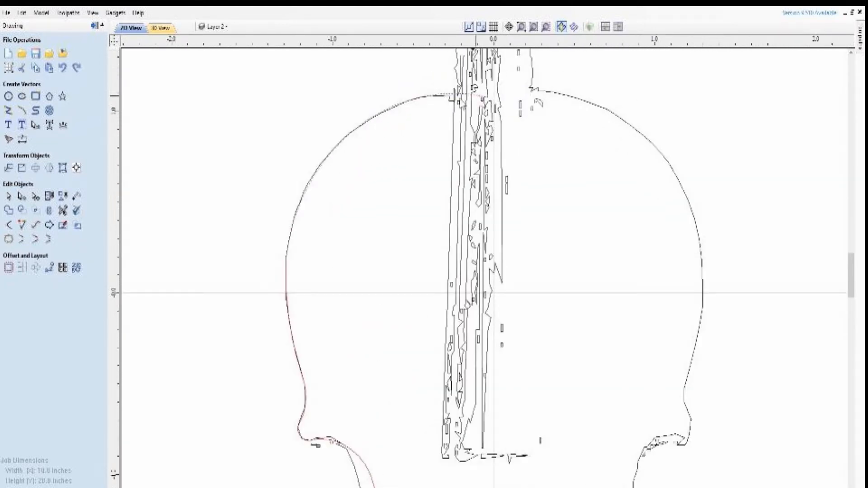
{"action": "left_click", "coordinate": [21, 197]}
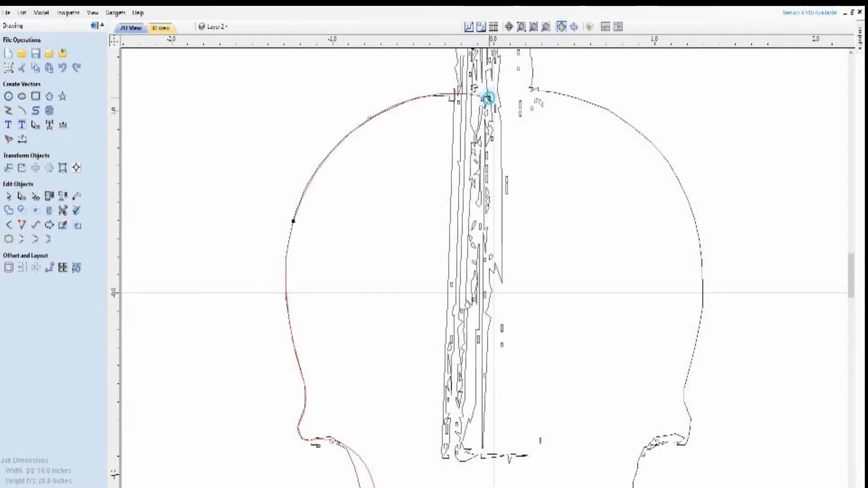
{"action": "left_click_drag", "start_coordinate": [488, 98], "coordinate": [487, 90]}
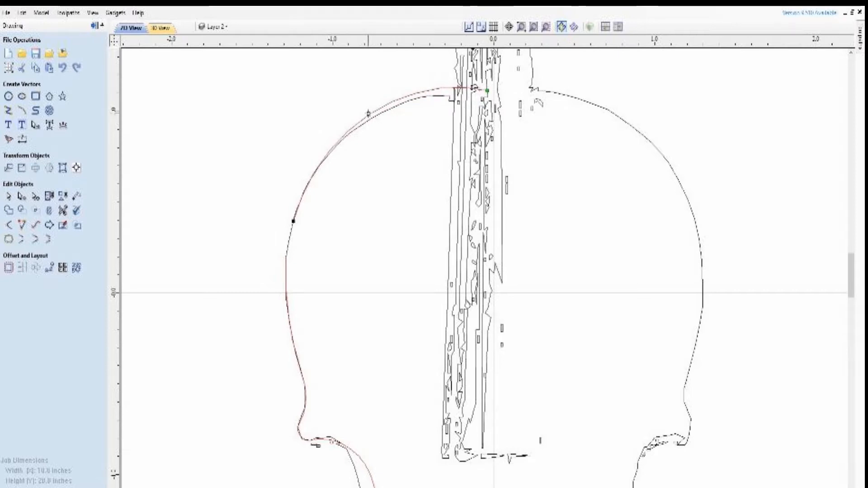
{"action": "right_click", "coordinate": [377, 111]}
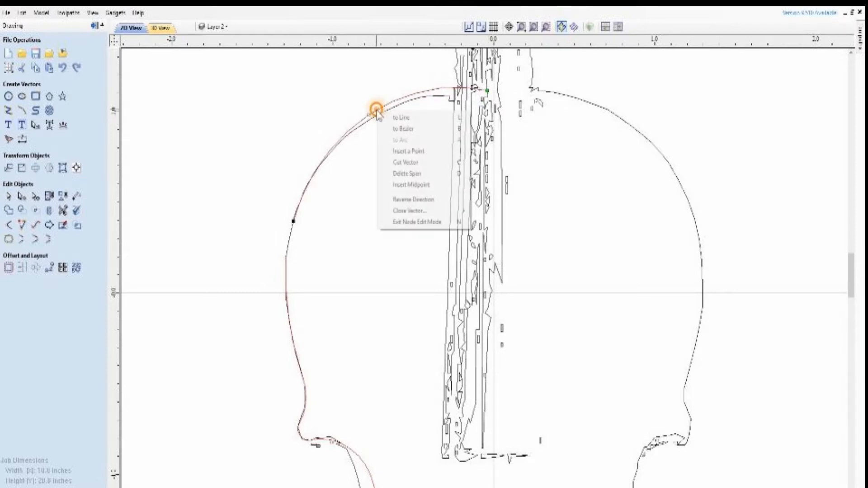
{"action": "left_click", "coordinate": [403, 129]}
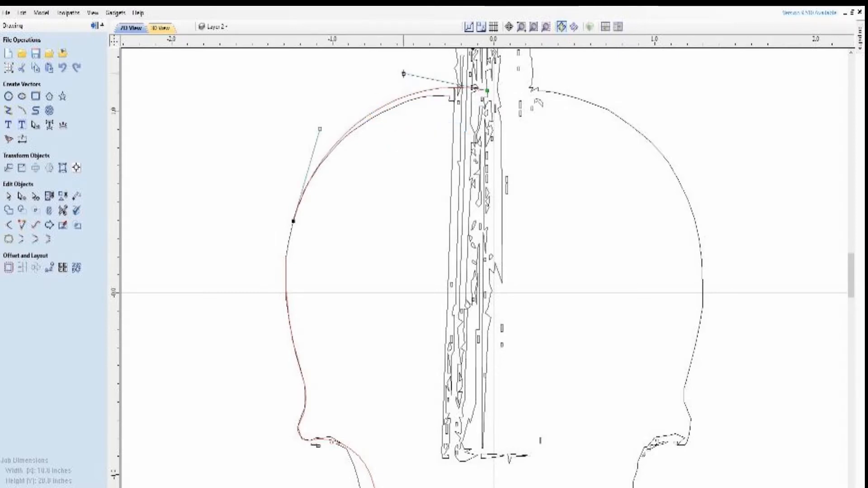
{"action": "left_click_drag", "start_coordinate": [403, 74], "coordinate": [405, 84]}
Convert the arc down the left side of the upper bout, above the upper corner, to a Bezier curve
{"action": "scroll", "coordinate": [354, 232], "scroll_direction": "down", "scroll_amount": 2}
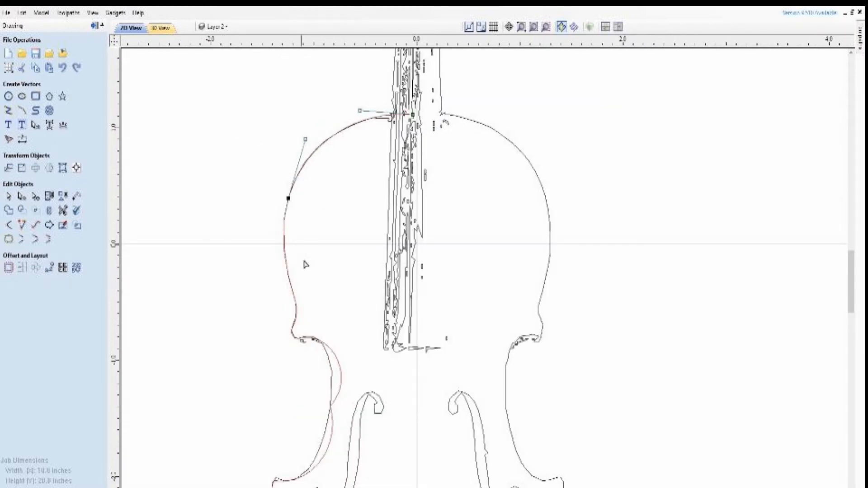
{"action": "scroll", "coordinate": [320, 300], "scroll_direction": "up", "scroll_amount": 3}
{"action": "scroll", "coordinate": [313, 270], "scroll_direction": "down", "scroll_amount": 1}
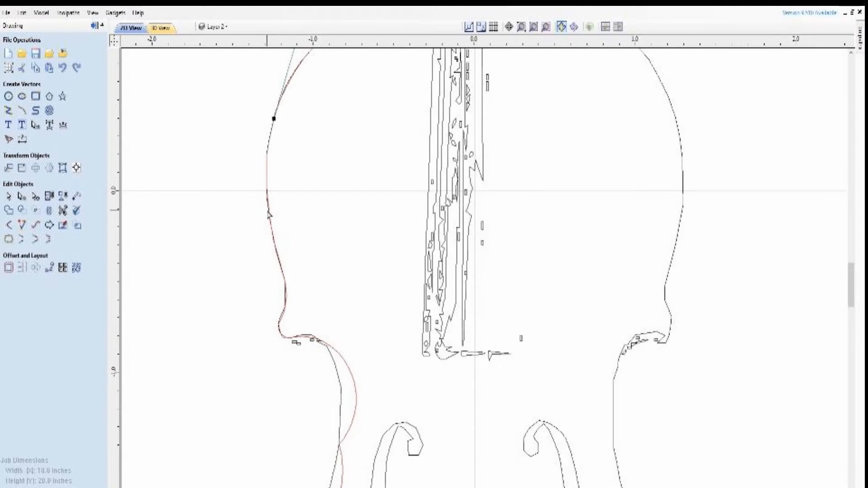
{"action": "left_click", "coordinate": [270, 217]}
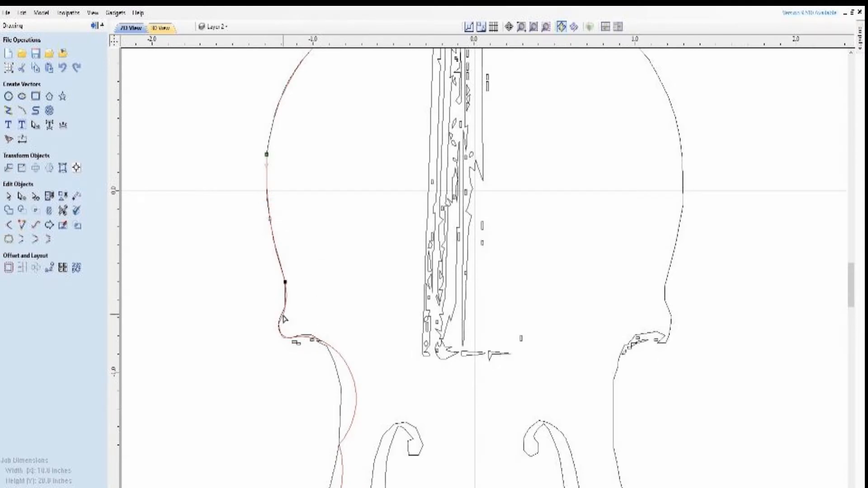
{"action": "right_click", "coordinate": [279, 256]}
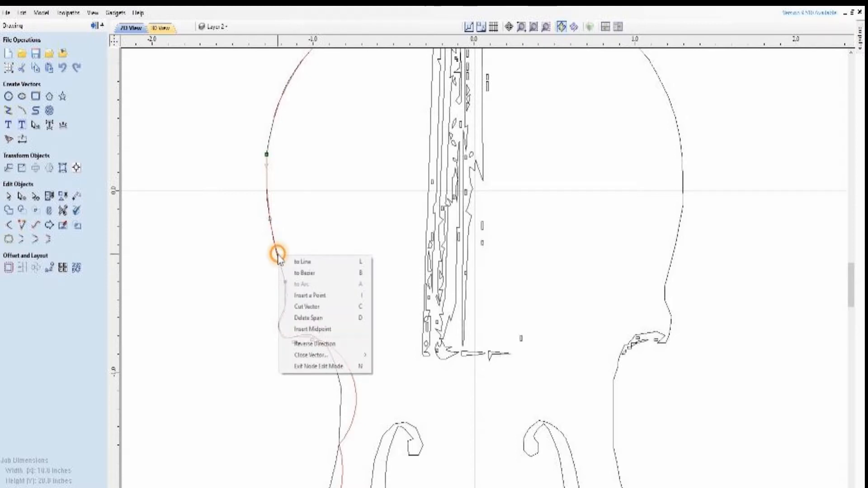
{"action": "left_click", "coordinate": [297, 274]}
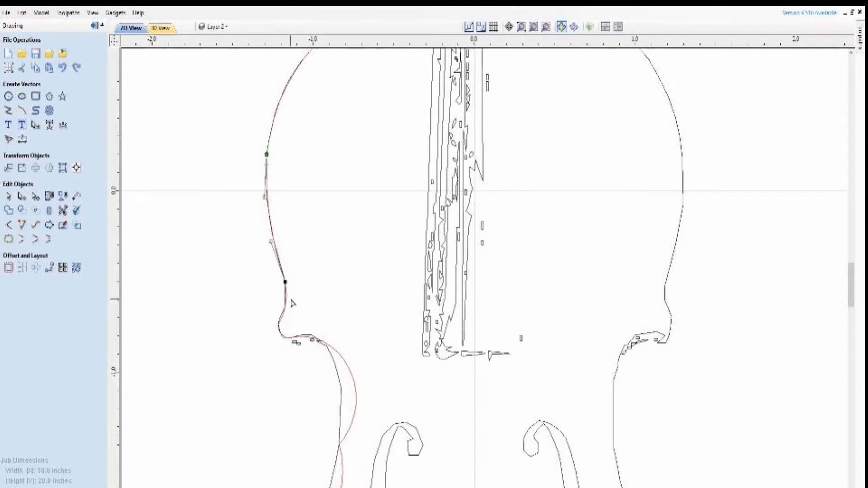
Move the adjoining end nodes of the two arcs meeting at the upper left corner slightly up along the traced outline
{"action": "scroll", "coordinate": [292, 303], "scroll_direction": "up", "scroll_amount": 3}
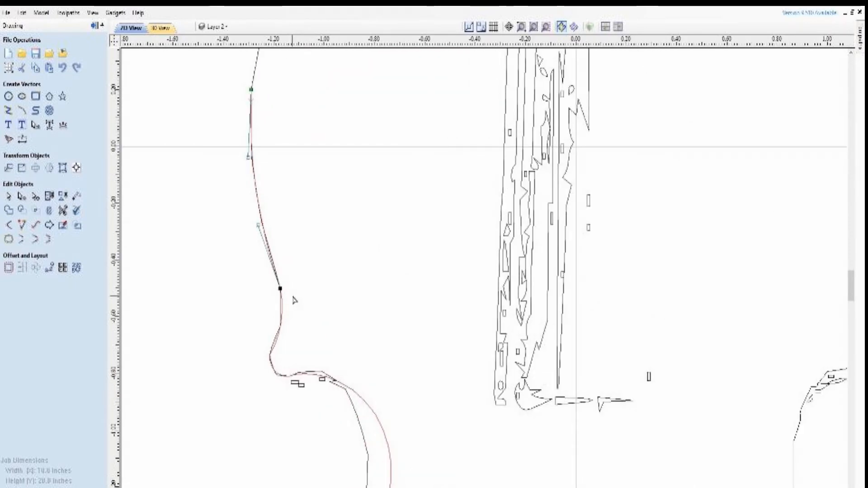
{"action": "left_click", "coordinate": [284, 319]}
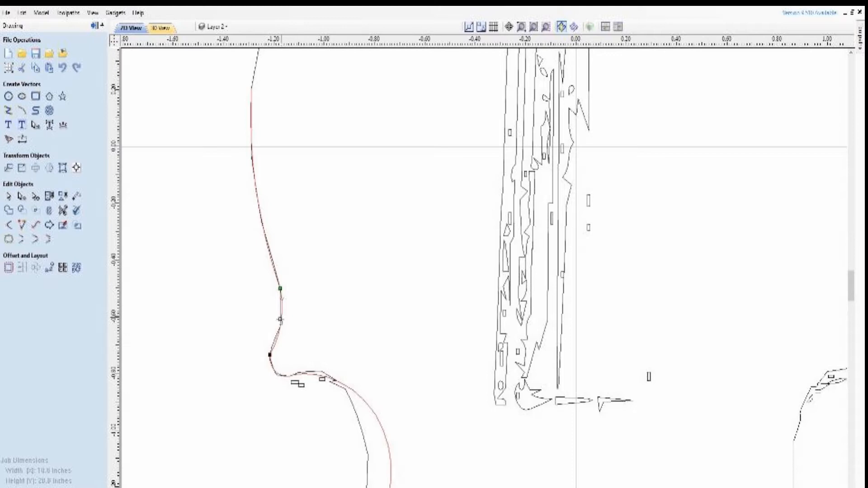
{"action": "scroll", "coordinate": [269, 360], "scroll_direction": "down", "scroll_amount": 2}
{"action": "scroll", "coordinate": [267, 360], "scroll_direction": "up", "scroll_amount": 5}
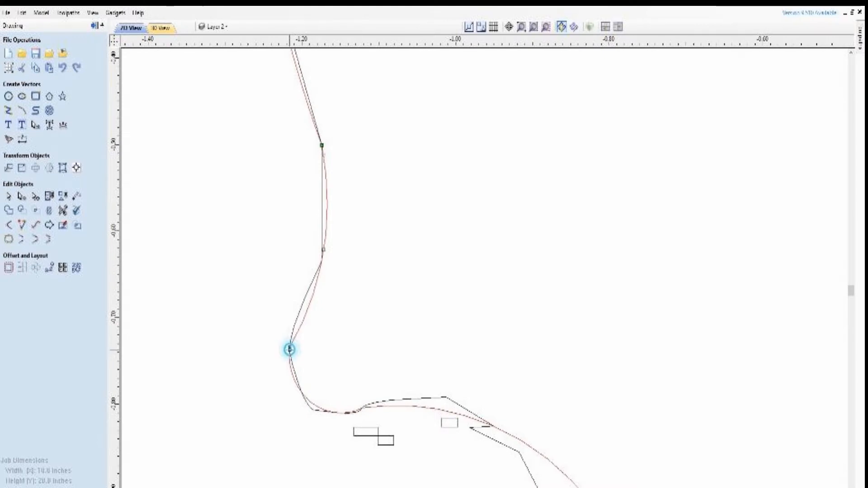
{"action": "left_click", "coordinate": [290, 346]}
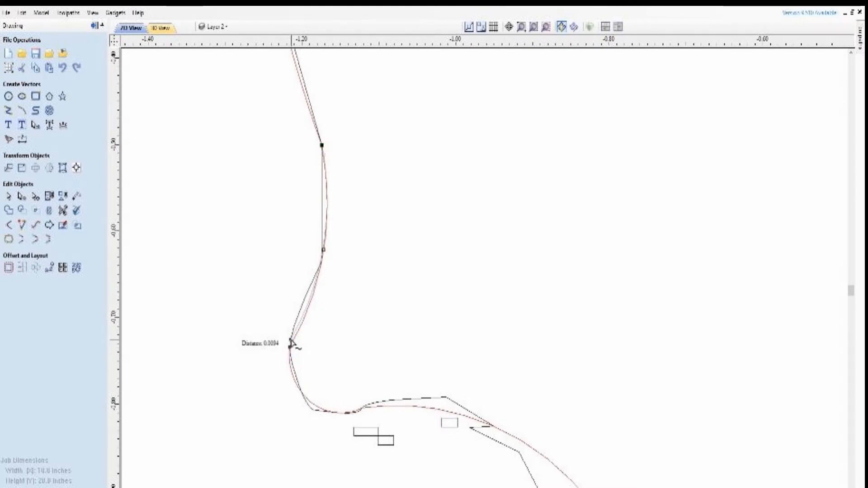
{"action": "left_click_drag", "start_coordinate": [291, 343], "coordinate": [291, 340]}
{"action": "left_click", "coordinate": [288, 355]}
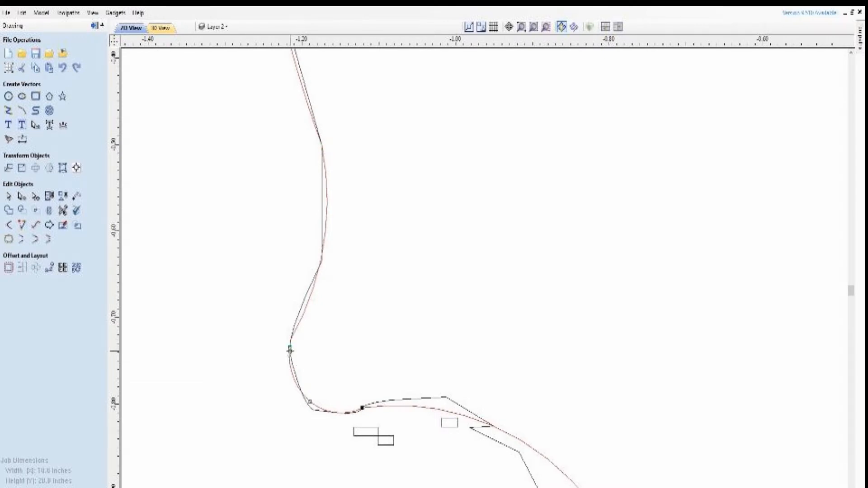
{"action": "left_click_drag", "start_coordinate": [291, 344], "coordinate": [290, 340]}
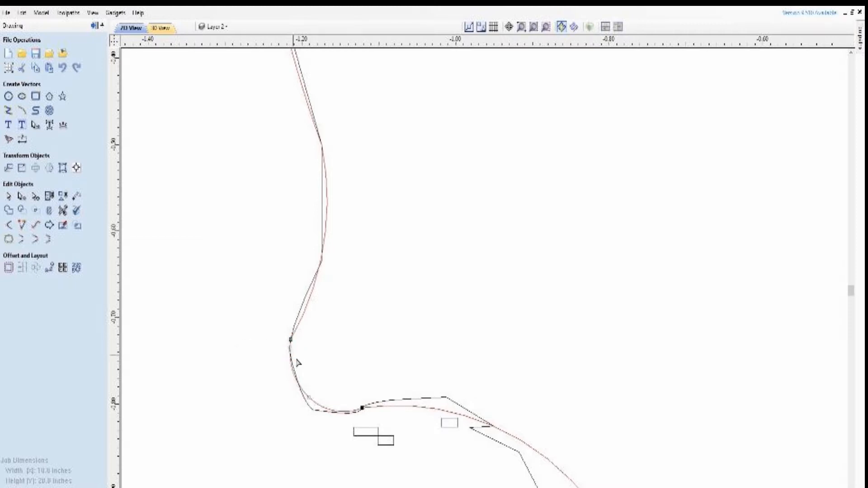
Convert the small arc around the upper left corner to a Bezier and pull its inner handle outward to fit the trace
{"action": "right_click", "coordinate": [325, 409]}
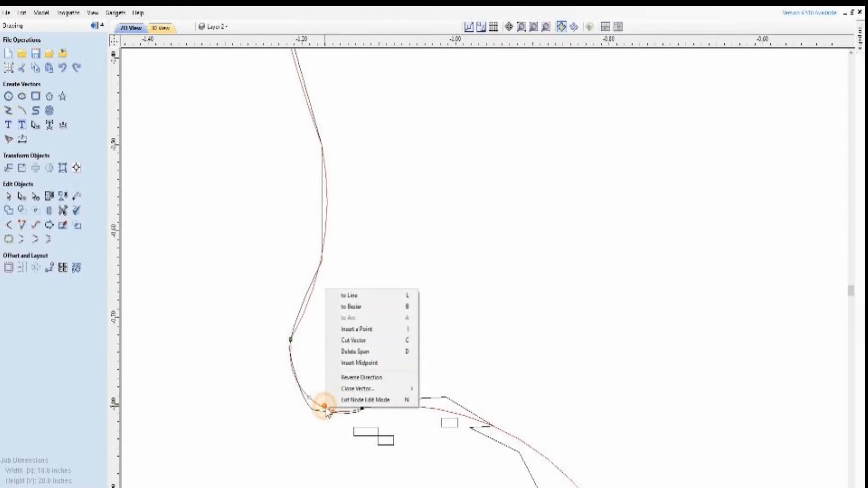
{"action": "left_click", "coordinate": [368, 306]}
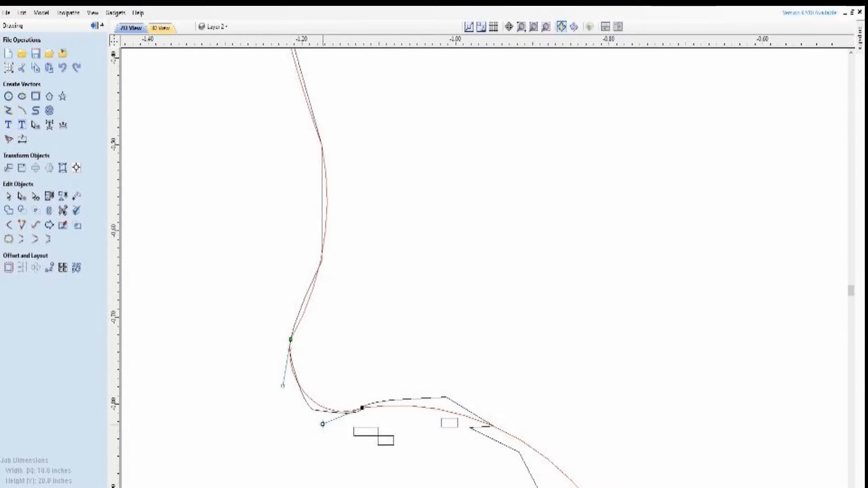
{"action": "left_click_drag", "start_coordinate": [322, 424], "coordinate": [316, 430]}
Convert the upper left waist arc to a Bezier and adjust both handles until the curve follows the traced waist
{"action": "scroll", "coordinate": [302, 290], "scroll_direction": "down", "scroll_amount": 4}
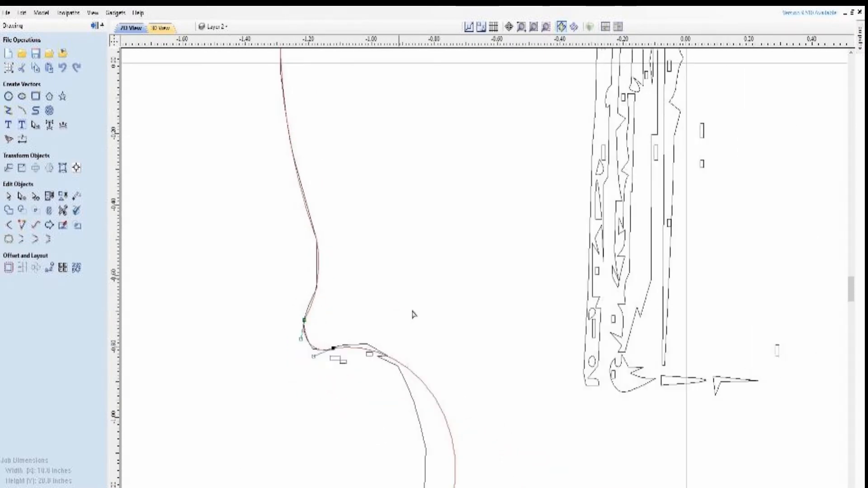
{"action": "scroll", "coordinate": [297, 154], "scroll_direction": "down", "scroll_amount": 3}
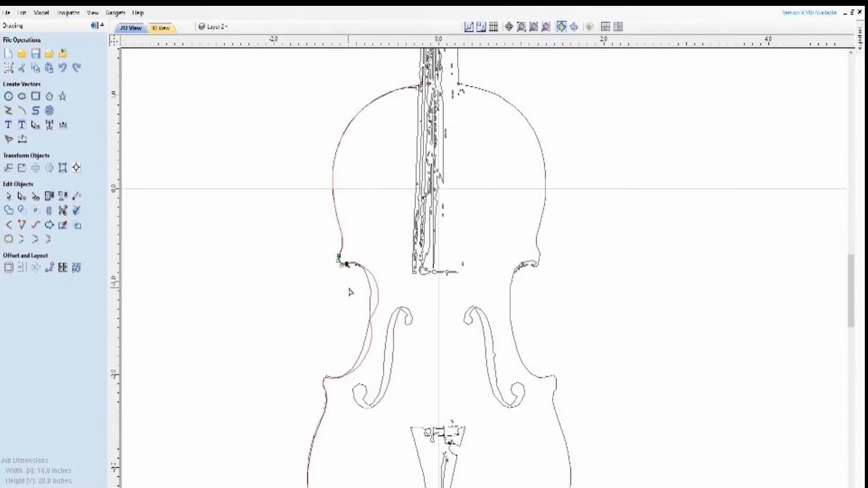
{"action": "scroll", "coordinate": [350, 291], "scroll_direction": "up", "scroll_amount": 5}
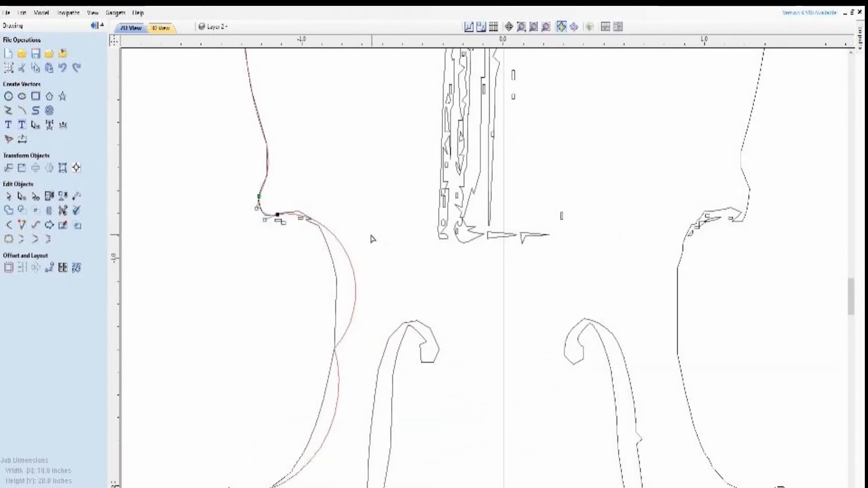
{"action": "left_click", "coordinate": [346, 256]}
{"action": "left_click", "coordinate": [349, 256]}
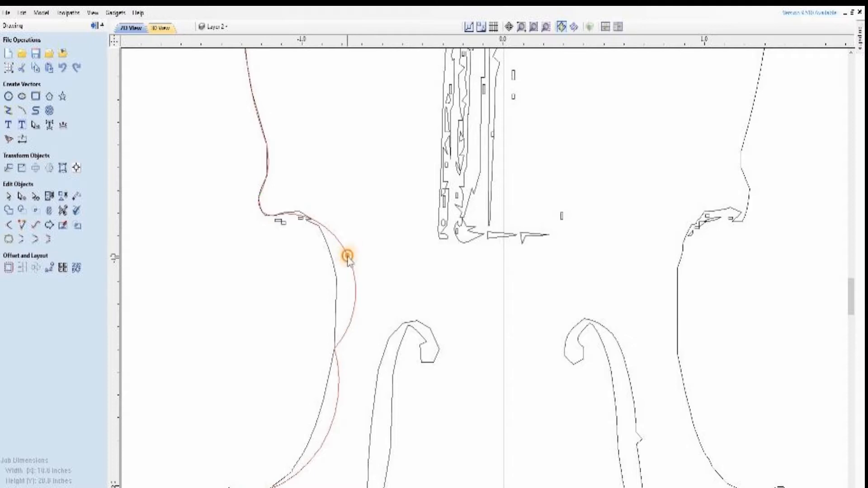
{"action": "left_click", "coordinate": [349, 253]}
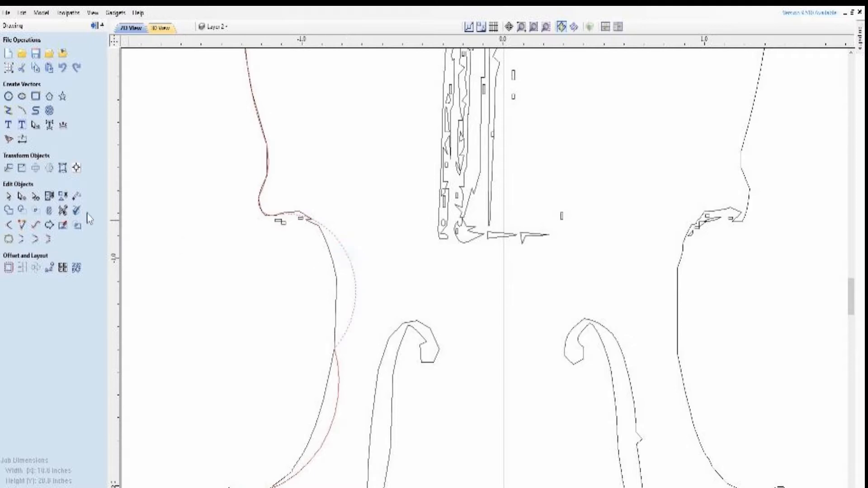
{"action": "left_click", "coordinate": [22, 198]}
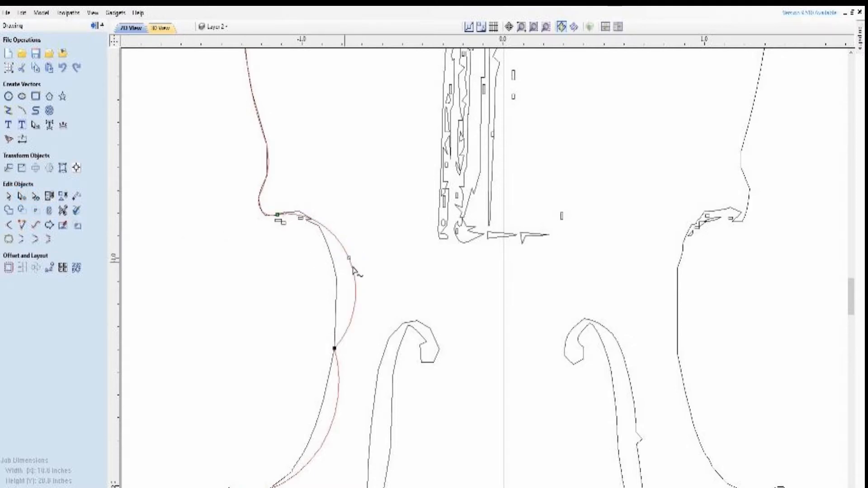
{"action": "right_click", "coordinate": [342, 246]}
{"action": "left_click", "coordinate": [365, 259]}
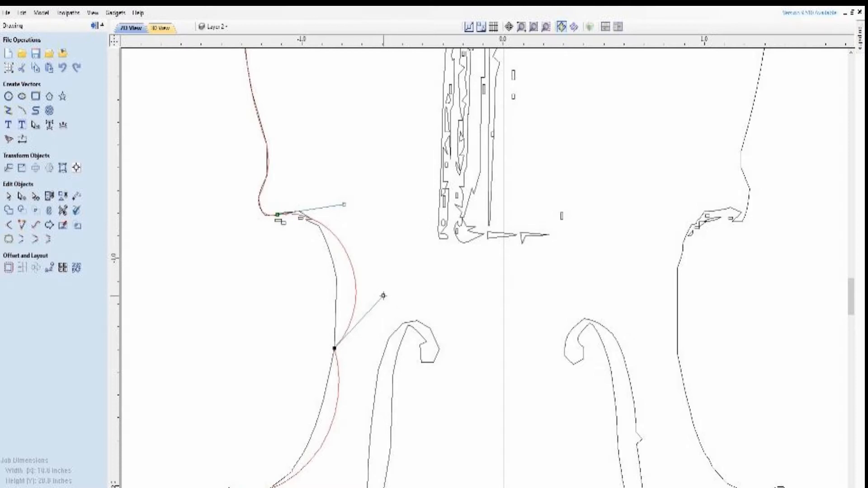
{"action": "left_click_drag", "start_coordinate": [384, 296], "coordinate": [344, 273]}
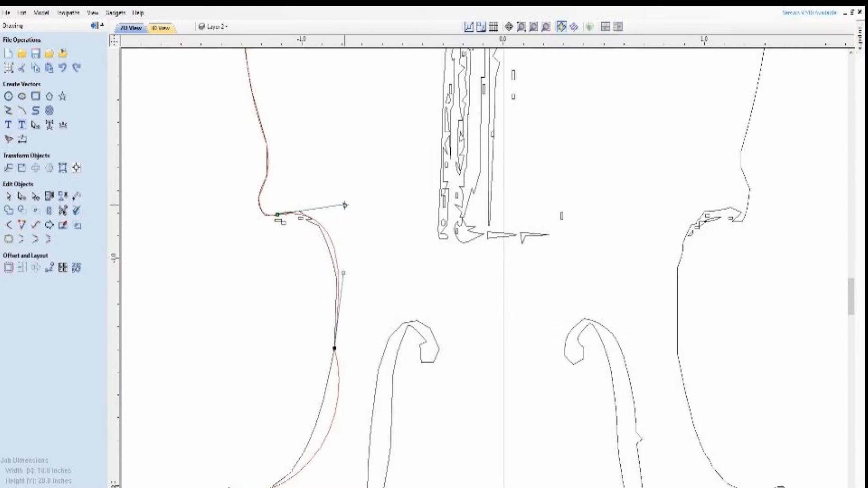
{"action": "left_click_drag", "start_coordinate": [345, 205], "coordinate": [334, 206]}
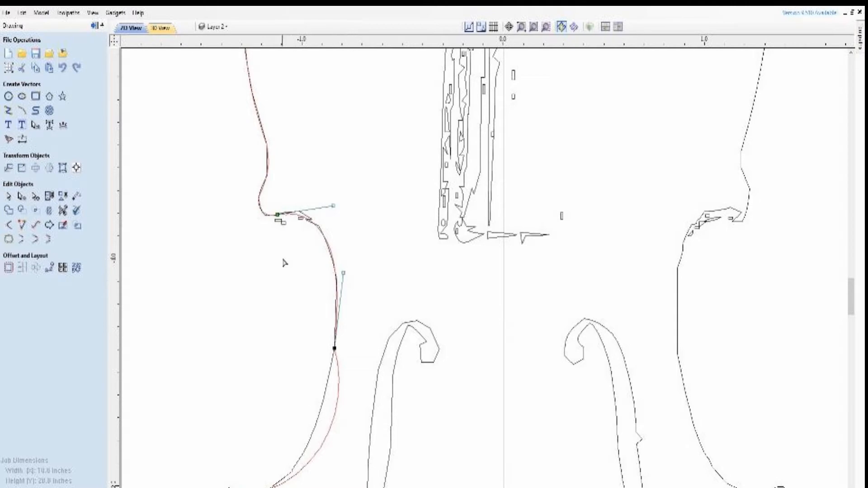
{"action": "scroll", "coordinate": [284, 263], "scroll_direction": "down", "scroll_amount": 3}
{"action": "scroll", "coordinate": [257, 340], "scroll_direction": "up", "scroll_amount": 4}
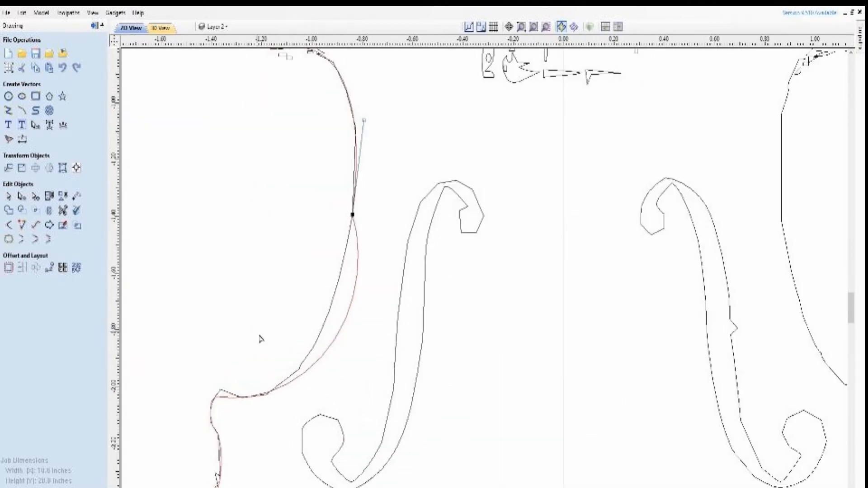
Convert the lower left waist arc to a Bezier and pull its upper handle outward to follow the traced waist
{"action": "left_click", "coordinate": [347, 322]}
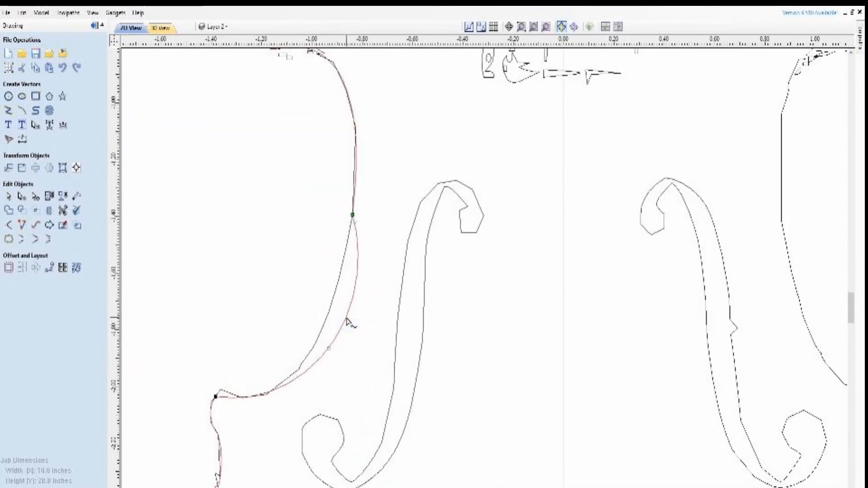
{"action": "right_click", "coordinate": [347, 322]}
{"action": "left_click", "coordinate": [379, 338]}
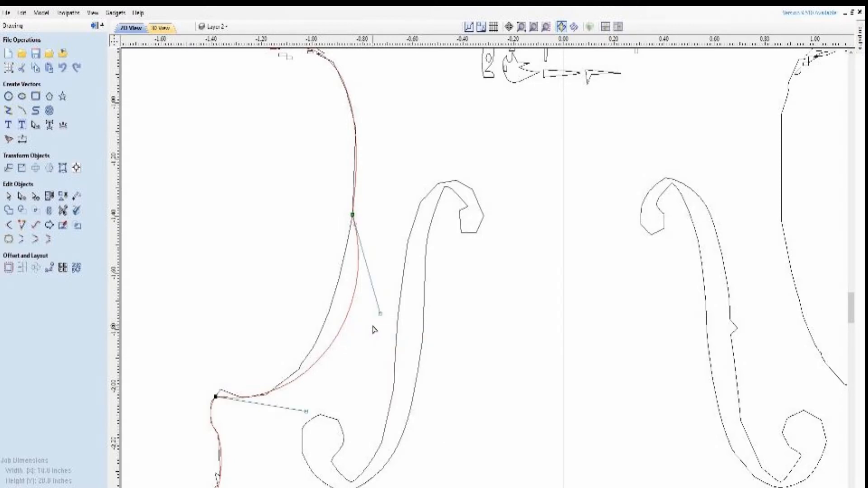
{"action": "left_click_drag", "start_coordinate": [380, 313], "coordinate": [336, 309]}
{"action": "scroll", "coordinate": [246, 295], "scroll_direction": "down", "scroll_amount": 3}
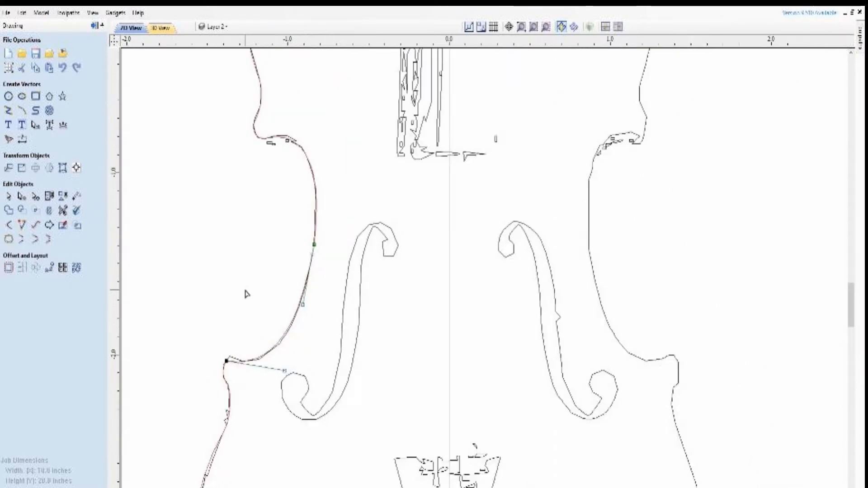
Move the waist curve's lower end node to the tip of the traced lower left corner and lower its handle to fit
{"action": "scroll", "coordinate": [237, 354], "scroll_direction": "up", "scroll_amount": 6}
{"action": "scroll", "coordinate": [235, 357], "scroll_direction": "up", "scroll_amount": 1}
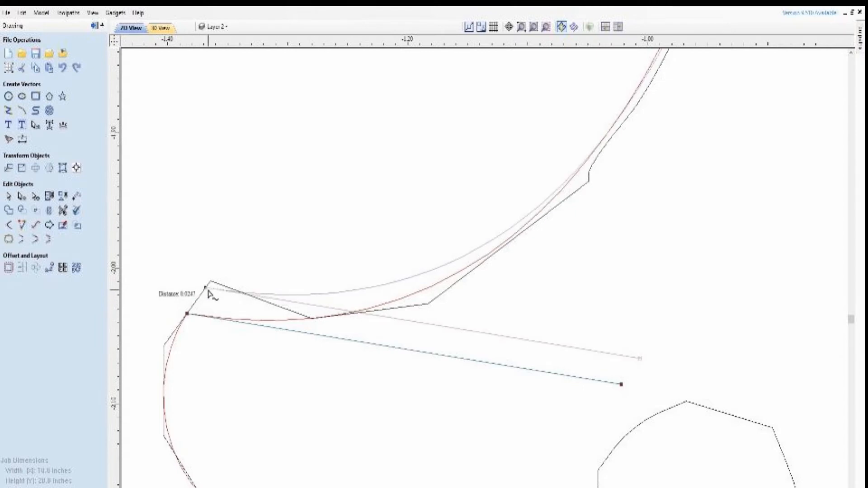
{"action": "left_click_drag", "start_coordinate": [212, 287], "coordinate": [210, 282]}
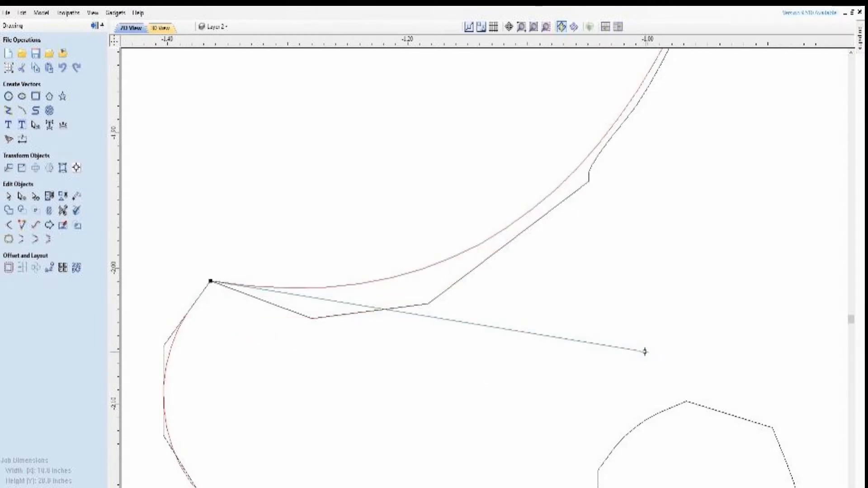
{"action": "left_click_drag", "start_coordinate": [644, 351], "coordinate": [573, 411]}
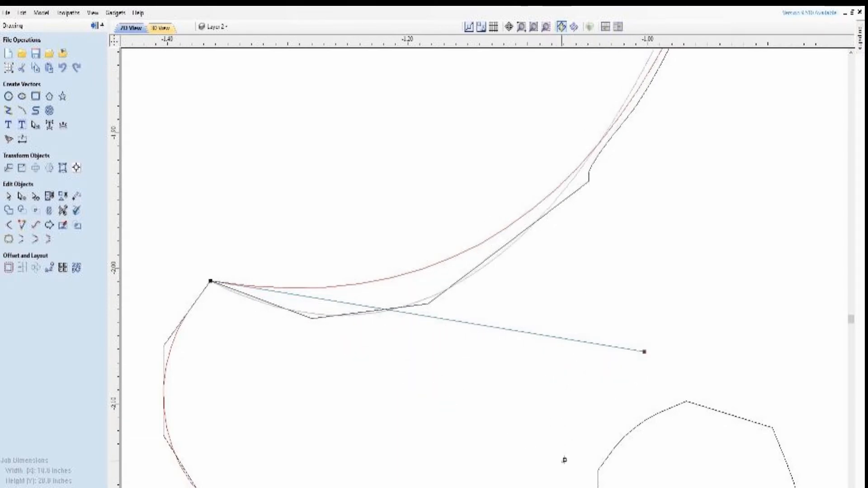
{"action": "left_click", "coordinate": [606, 434]}
{"action": "scroll", "coordinate": [591, 347], "scroll_direction": "down", "scroll_amount": 3}
{"action": "scroll", "coordinate": [539, 319], "scroll_direction": "down", "scroll_amount": 2}
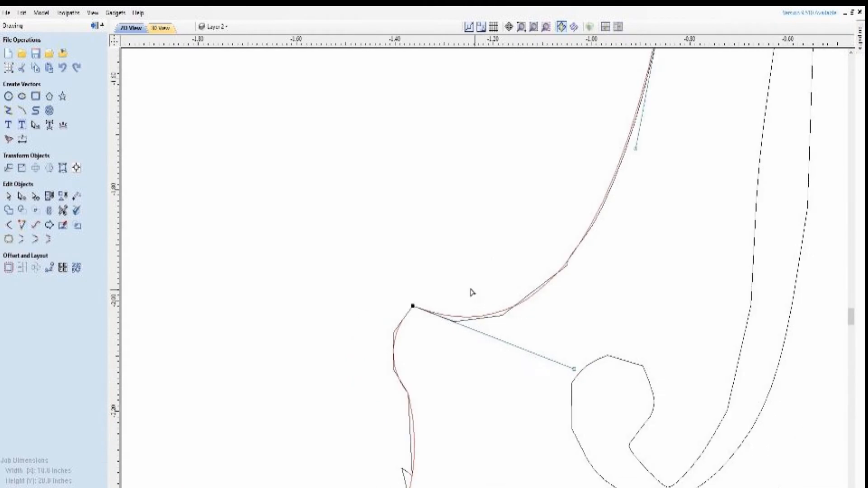
Examine how closely the curves around the lower left corner follow the traced outline
{"action": "scroll", "coordinate": [436, 273], "scroll_direction": "down", "scroll_amount": 1}
{"action": "scroll", "coordinate": [436, 273], "scroll_direction": "up", "scroll_amount": 1}
{"action": "scroll", "coordinate": [414, 296], "scroll_direction": "down", "scroll_amount": 1}
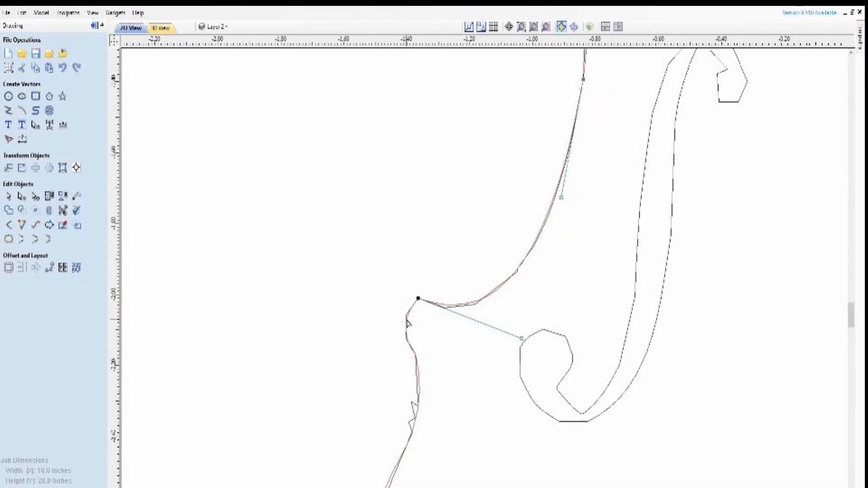
{"action": "left_click", "coordinate": [407, 316]}
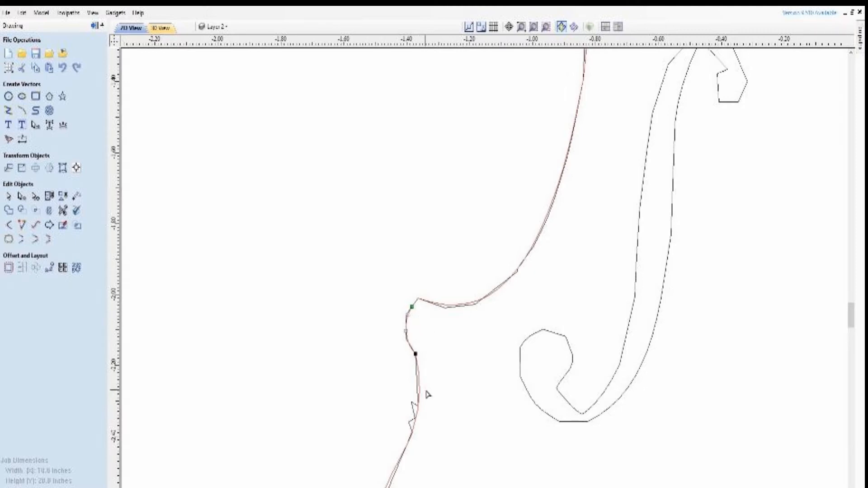
{"action": "scroll", "coordinate": [427, 394], "scroll_direction": "down", "scroll_amount": 1}
{"action": "scroll", "coordinate": [430, 408], "scroll_direction": "up", "scroll_amount": 4}
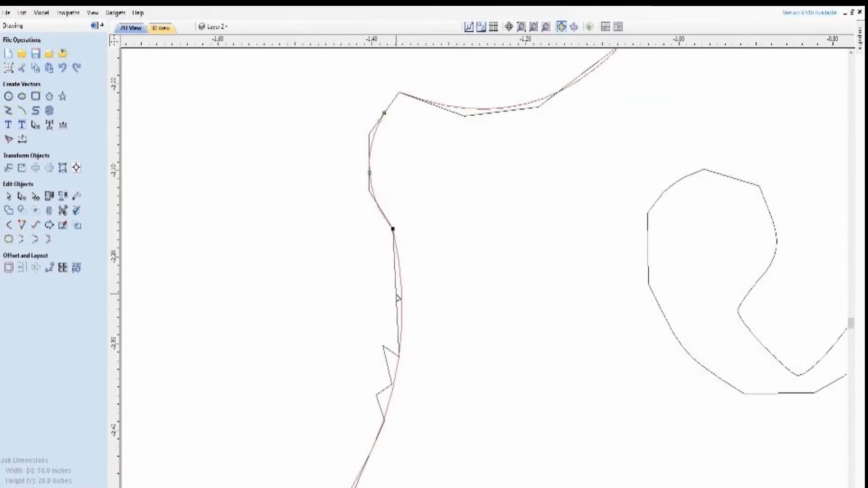
{"action": "scroll", "coordinate": [394, 358], "scroll_direction": "down", "scroll_amount": 3}
{"action": "scroll", "coordinate": [337, 314], "scroll_direction": "down", "scroll_amount": 2}
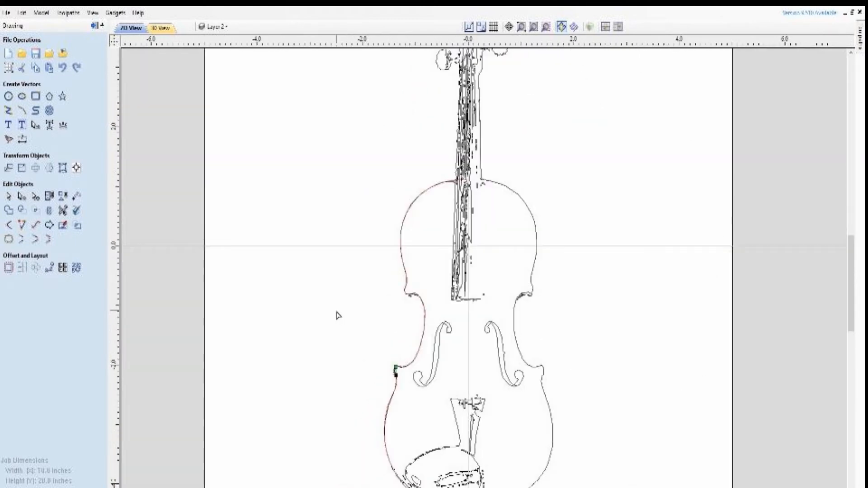
Convert the large lower left bout arc to a Bezier and adjust both handles to approximate the traced edge
{"action": "scroll", "coordinate": [401, 442], "scroll_direction": "up", "scroll_amount": 3}
{"action": "scroll", "coordinate": [384, 409], "scroll_direction": "up", "scroll_amount": 1}
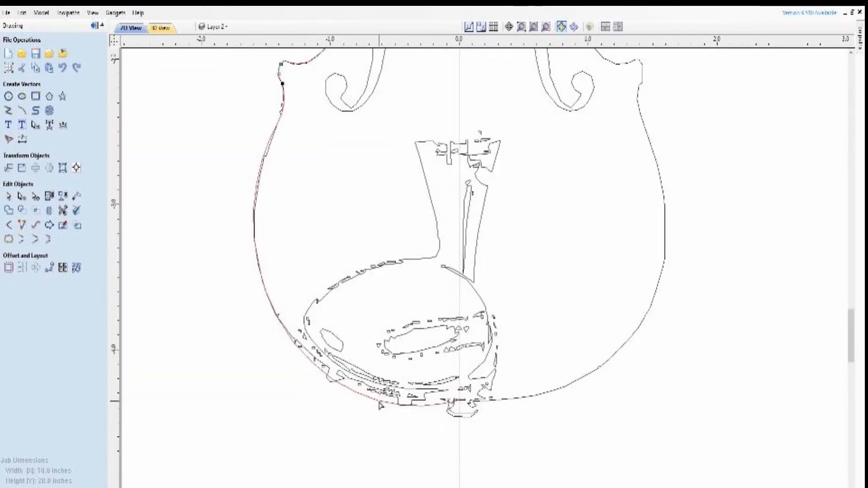
{"action": "right_click", "coordinate": [354, 393]}
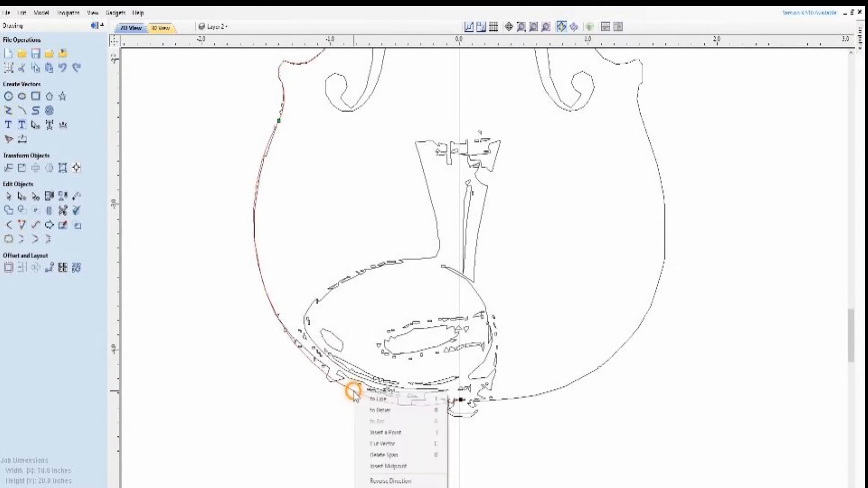
{"action": "left_click", "coordinate": [388, 412]}
{"action": "left_click_drag", "start_coordinate": [317, 443], "coordinate": [326, 424]}
{"action": "left_click_drag", "start_coordinate": [199, 264], "coordinate": [200, 286]}
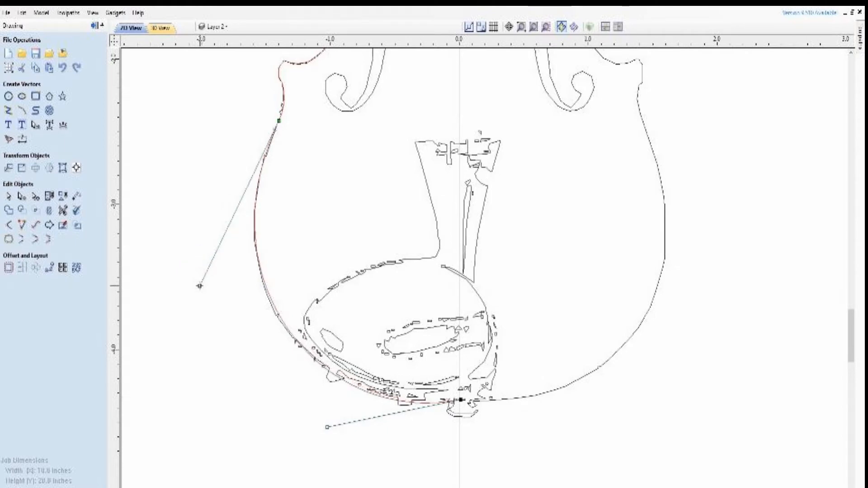
{"action": "left_click", "coordinate": [161, 345]}
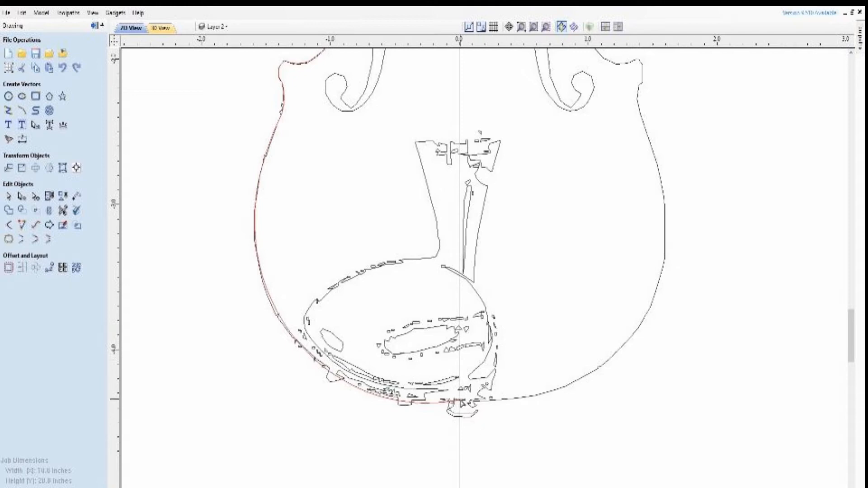
Fine-tune both handles of the lower bout curve so it follows the traced bottom edge more closely
{"action": "left_click", "coordinate": [459, 400]}
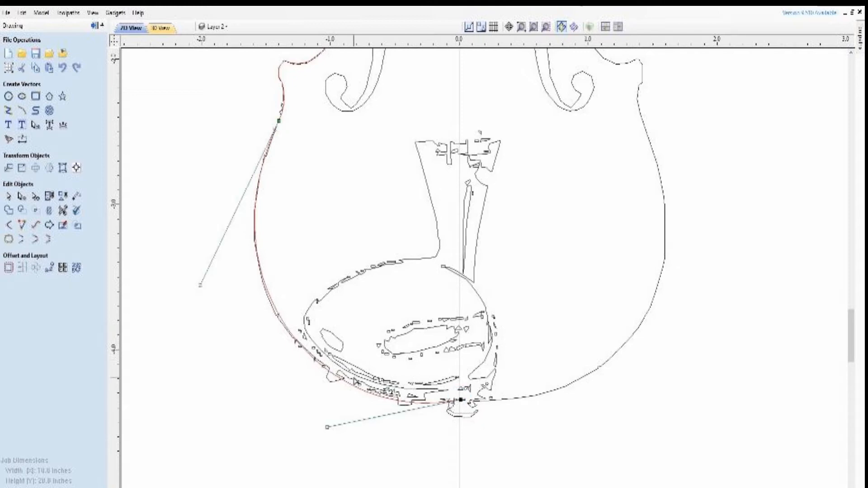
{"action": "left_click_drag", "start_coordinate": [327, 426], "coordinate": [333, 417]}
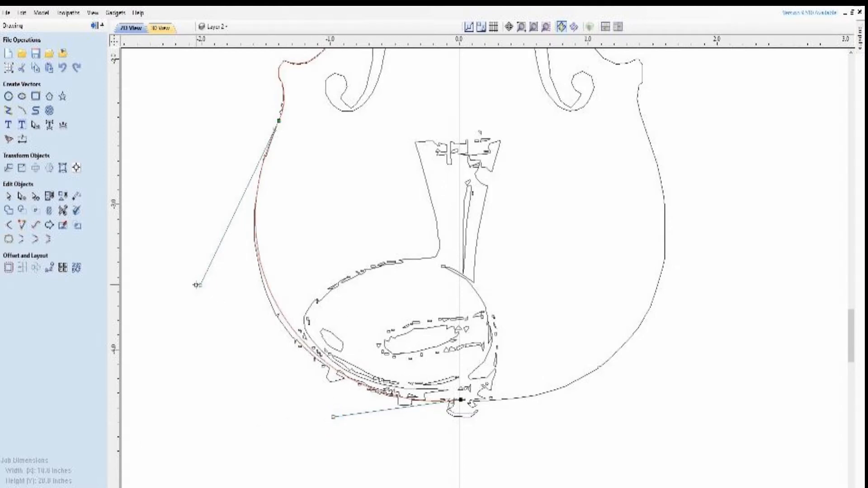
{"action": "left_click_drag", "start_coordinate": [200, 284], "coordinate": [196, 293]}
{"action": "left_click", "coordinate": [307, 286]}
Hide Layer 1 with the traced violin and add a new layer
{"action": "scroll", "coordinate": [173, 297], "scroll_direction": "down", "scroll_amount": 5}
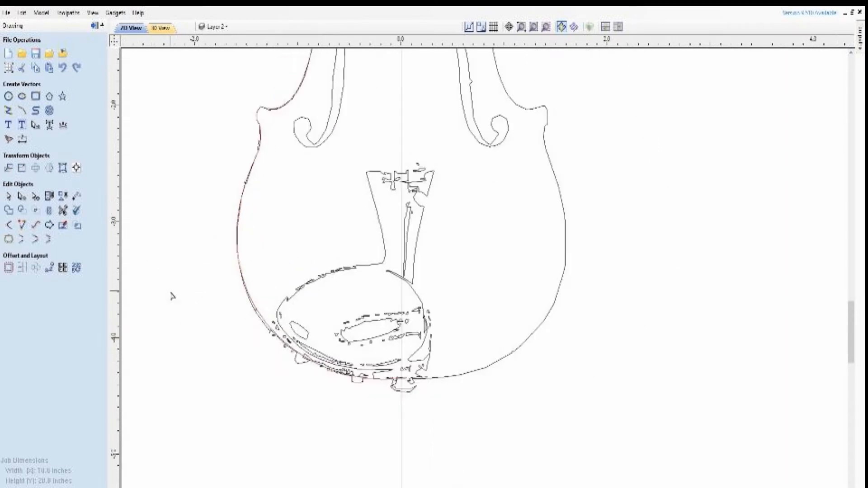
{"action": "scroll", "coordinate": [317, 332], "scroll_direction": "down", "scroll_amount": 1}
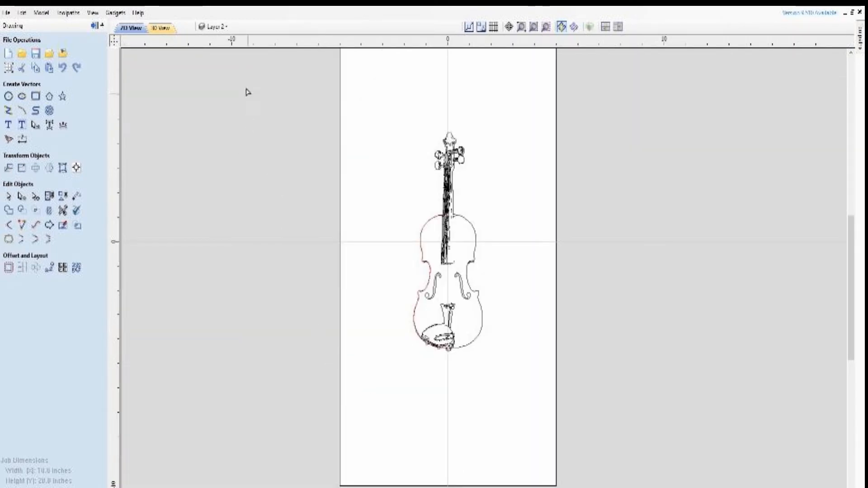
{"action": "left_click", "coordinate": [223, 26]}
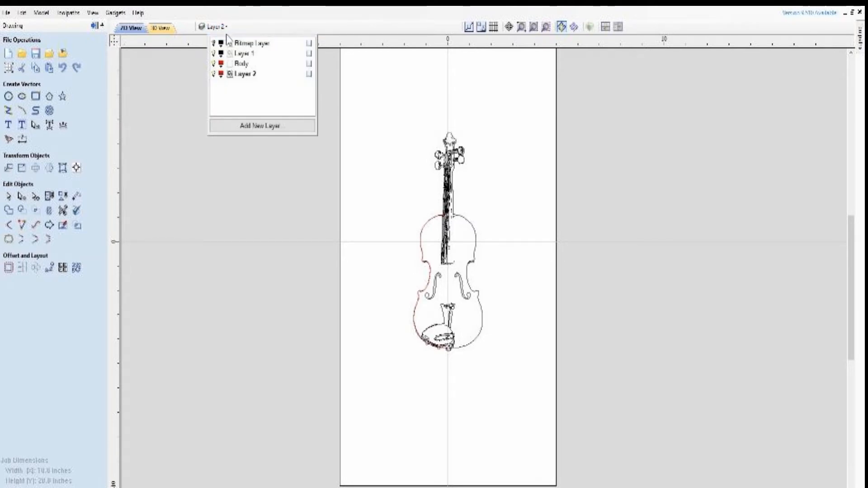
{"action": "left_click", "coordinate": [214, 53]}
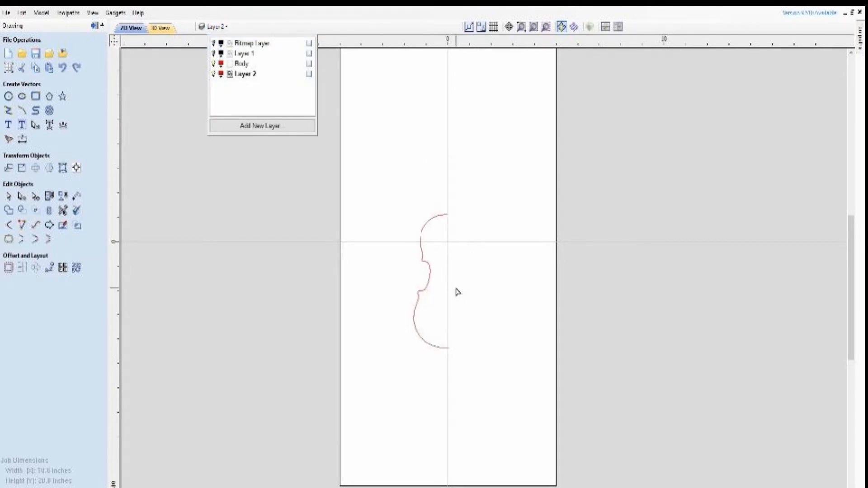
{"action": "scroll", "coordinate": [428, 258], "scroll_direction": "up", "scroll_amount": 3}
{"action": "scroll", "coordinate": [432, 244], "scroll_direction": "up", "scroll_amount": 1}
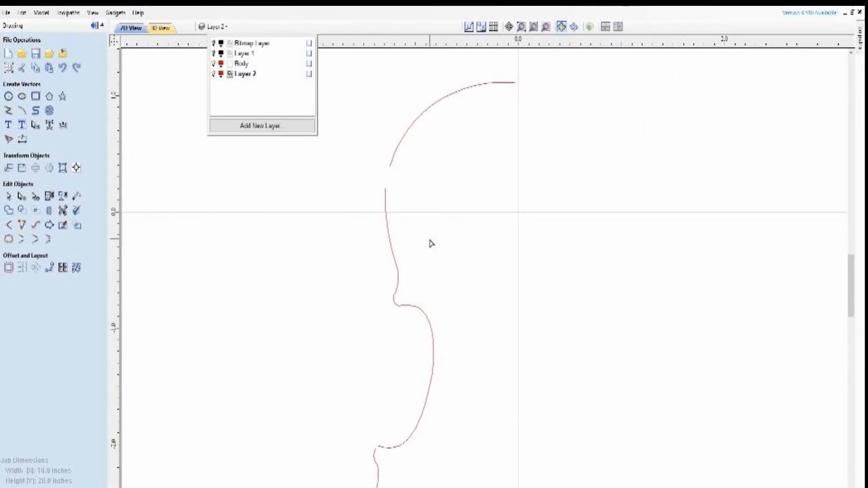
{"action": "left_click", "coordinate": [271, 126]}
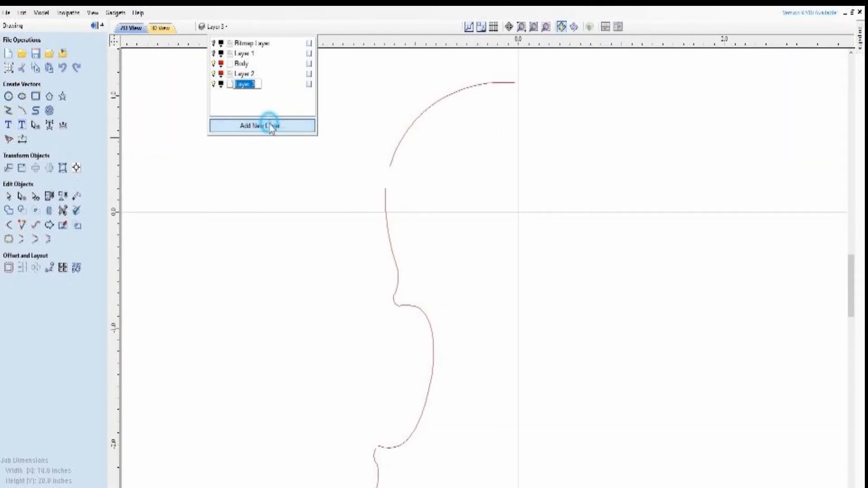
{"action": "left_click", "coordinate": [398, 145]}
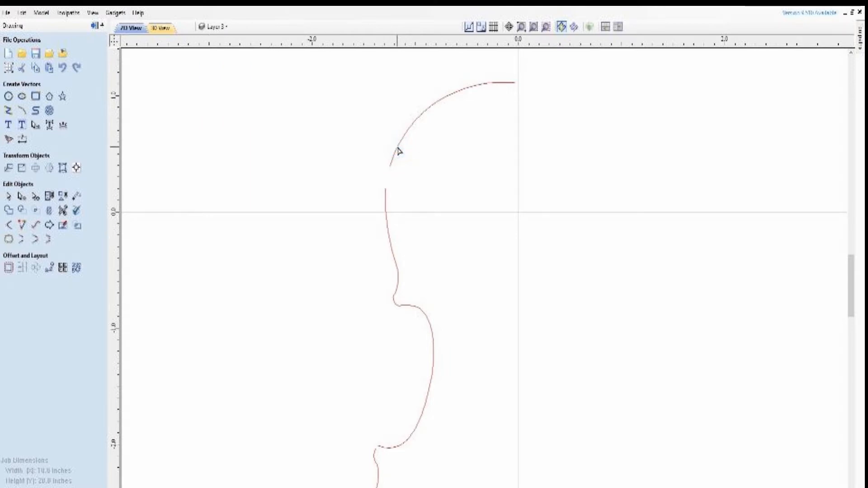
Close the gap in the upper bout by moving the top curve's lower end onto the adjoining curve, and lengthen its handle
{"action": "left_click", "coordinate": [397, 142]}
{"action": "left_click_drag", "start_coordinate": [392, 166], "coordinate": [386, 189]}
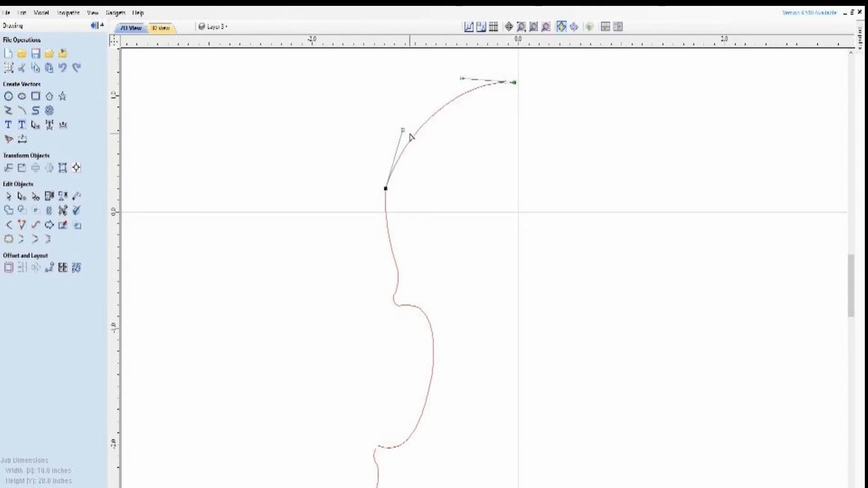
{"action": "left_click_drag", "start_coordinate": [403, 130], "coordinate": [399, 106]}
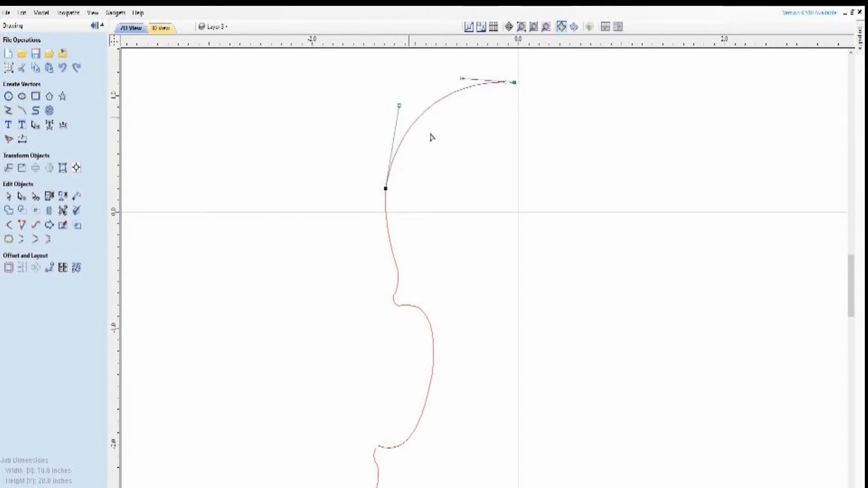
{"action": "left_click", "coordinate": [486, 211]}
Move the upper bout curve's top end node horizontally onto the vertical center line
{"action": "scroll", "coordinate": [388, 177], "scroll_direction": "down", "scroll_amount": 4}
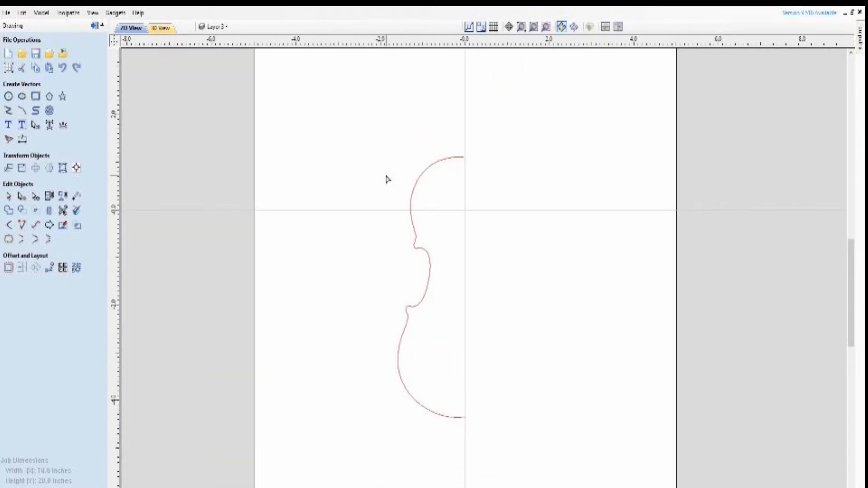
{"action": "scroll", "coordinate": [469, 174], "scroll_direction": "up", "scroll_amount": 4}
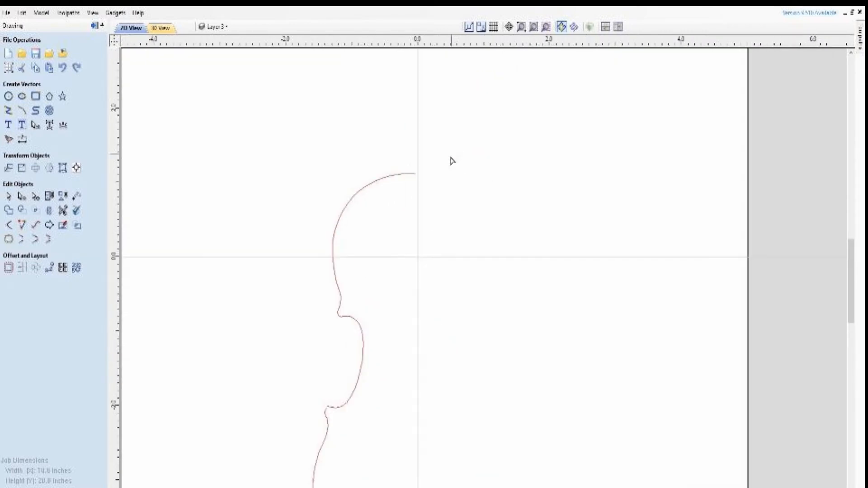
{"action": "left_click", "coordinate": [415, 174]}
{"action": "left_click", "coordinate": [416, 174]}
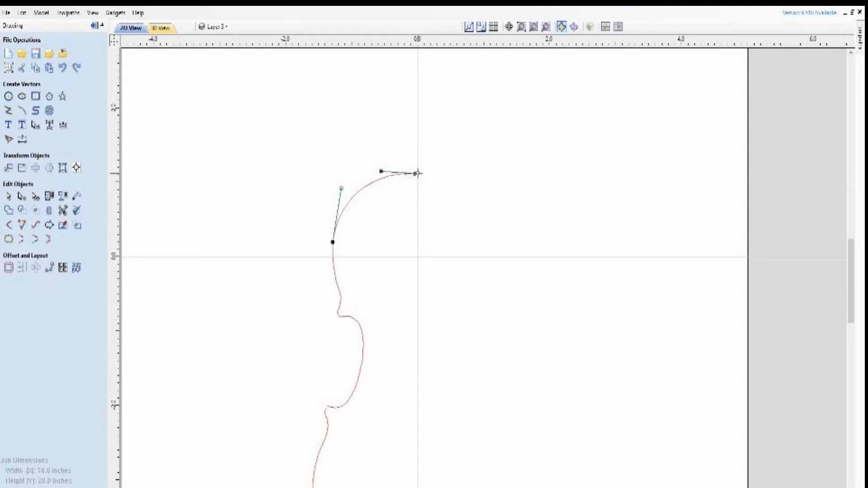
{"action": "scroll", "coordinate": [424, 179], "scroll_direction": "up", "scroll_amount": 3}
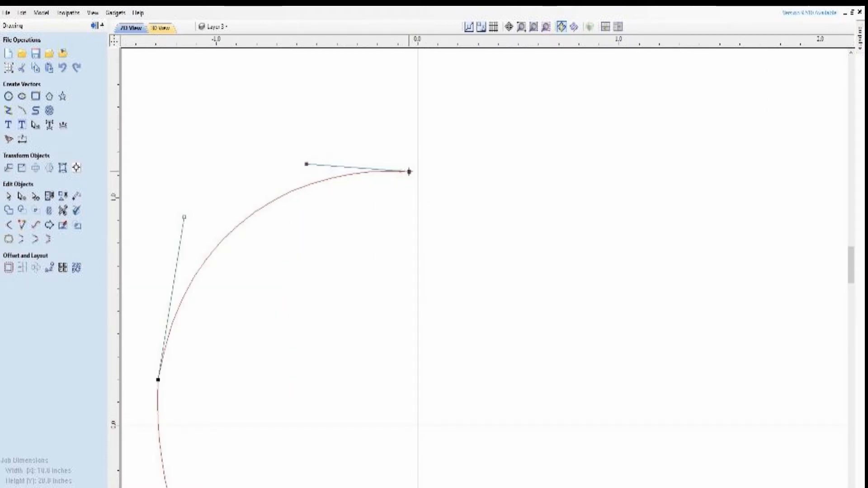
{"action": "left_click_drag", "start_coordinate": [409, 171], "coordinate": [418, 172]}
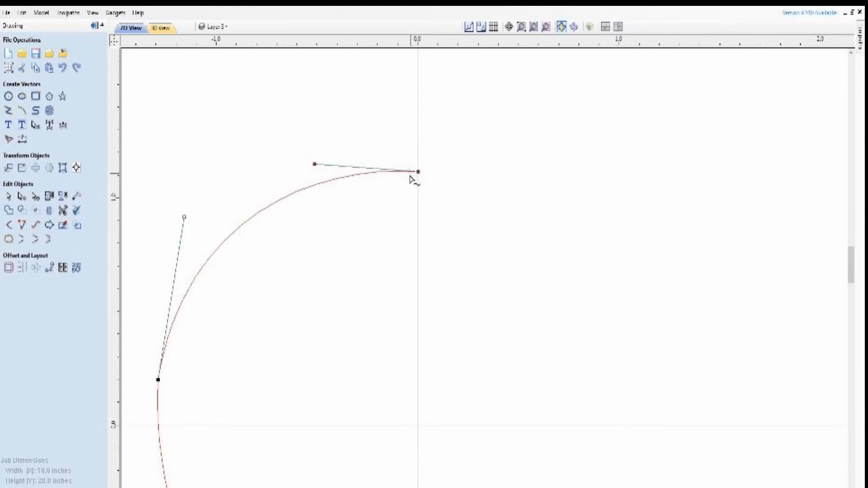
Select all the curves of the left half outline and join them with the Join Vectors tool
{"action": "scroll", "coordinate": [410, 177], "scroll_direction": "down", "scroll_amount": 6}
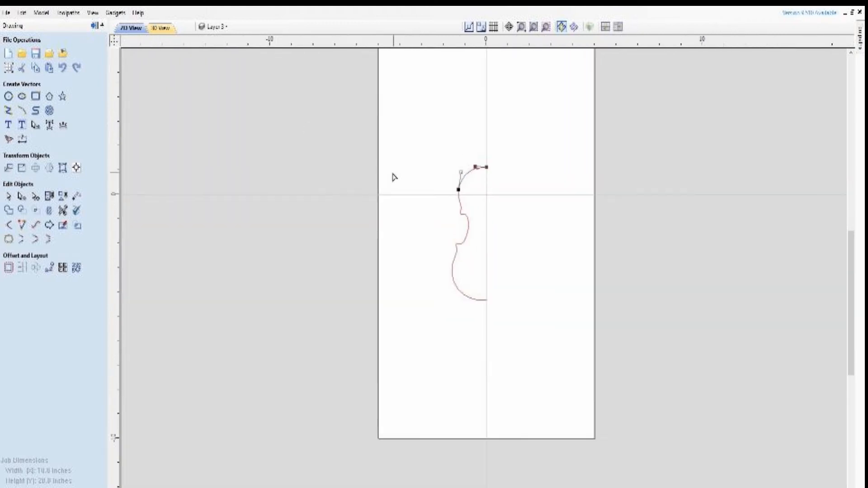
{"action": "left_click", "coordinate": [8, 196]}
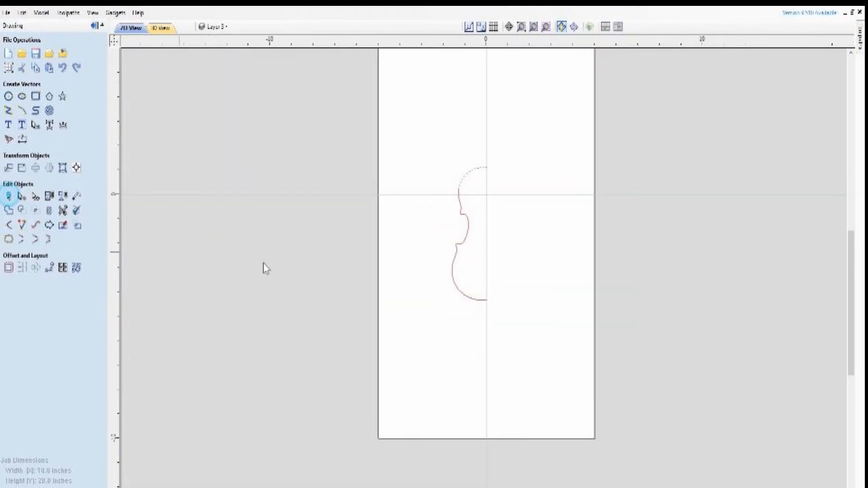
{"action": "left_click_drag", "start_coordinate": [438, 139], "coordinate": [510, 335]}
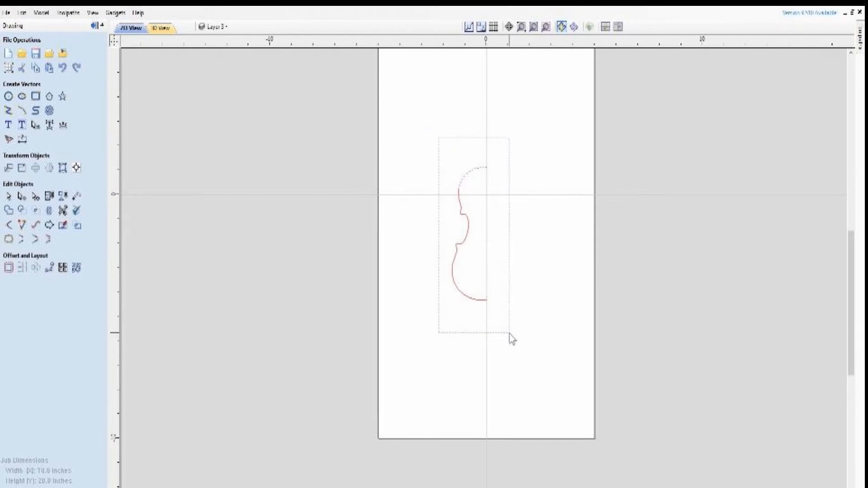
{"action": "left_click", "coordinate": [8, 240]}
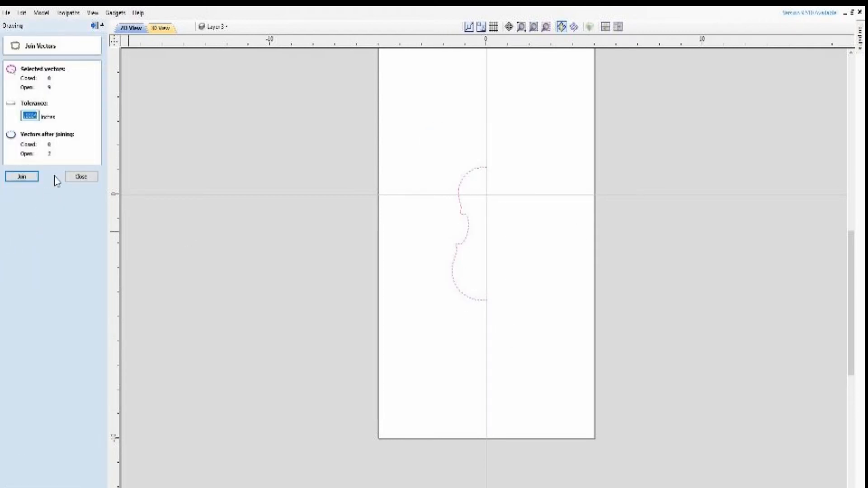
{"action": "left_click", "coordinate": [22, 177]}
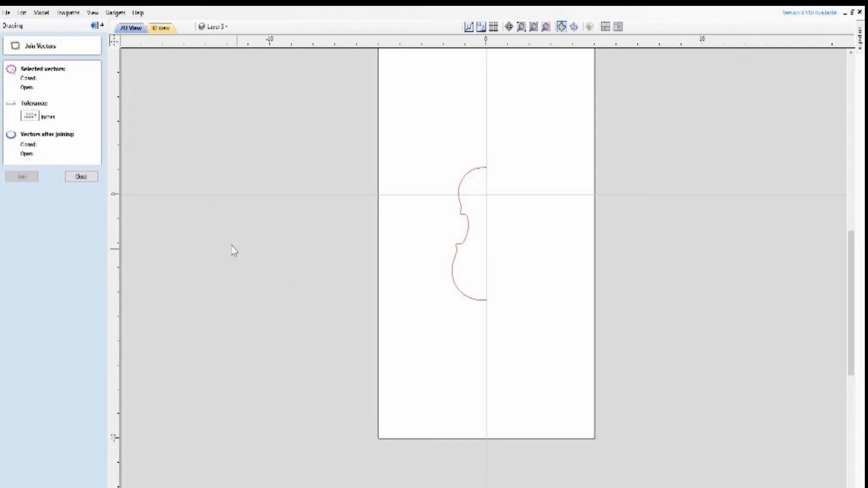
{"action": "left_click", "coordinate": [79, 178]}
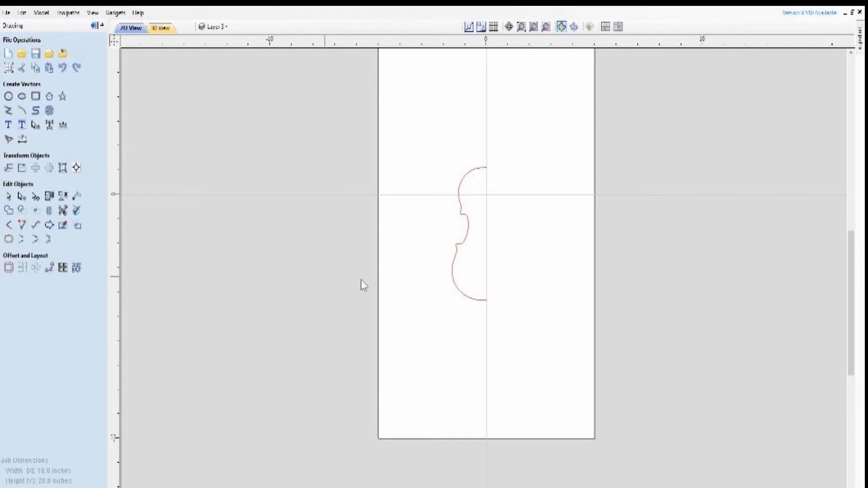
Join the two remaining open parts of the half outline into one vector at the lower corner
{"action": "left_click", "coordinate": [455, 288]}
{"action": "left_click", "coordinate": [469, 230]}
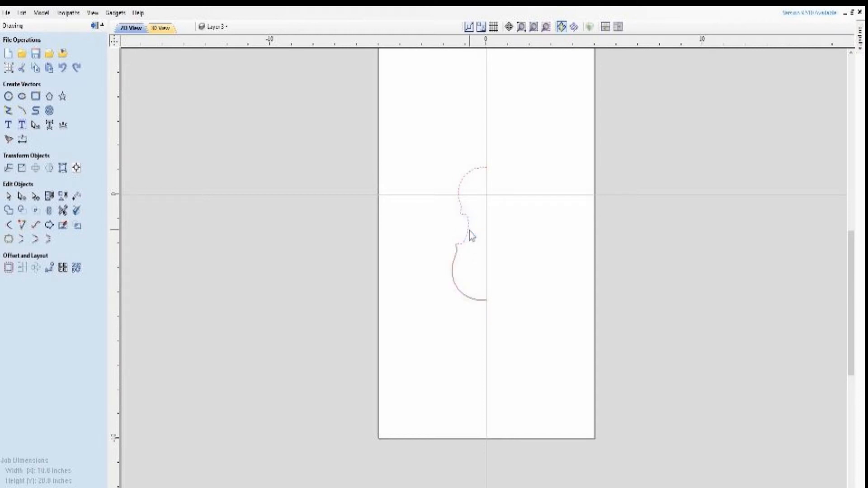
{"action": "left_click", "coordinate": [454, 262], "text": "shift"}
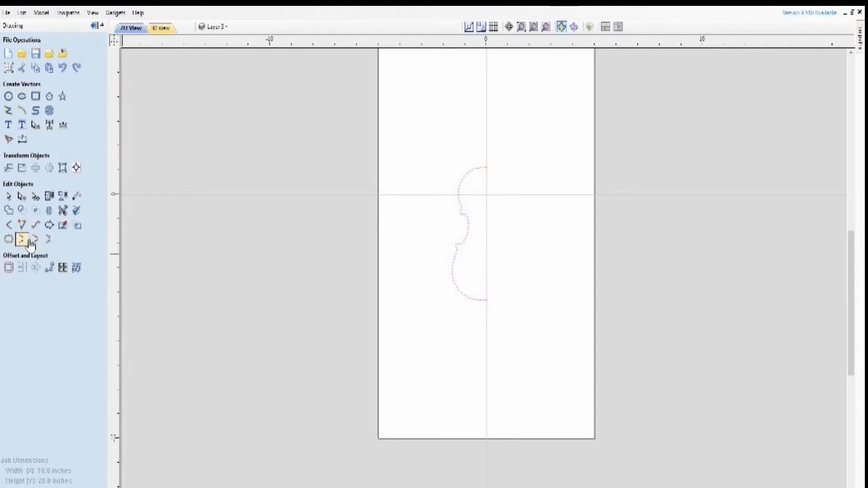
{"action": "scroll", "coordinate": [449, 262], "scroll_direction": "up", "scroll_amount": 3}
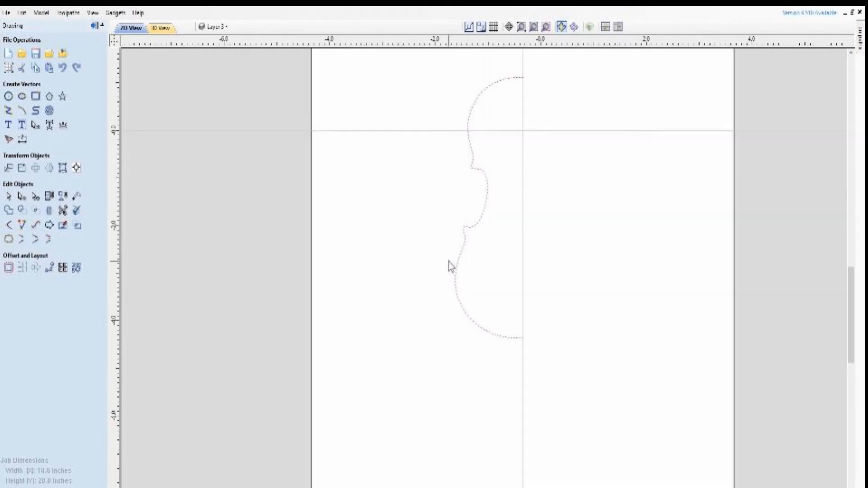
{"action": "scroll", "coordinate": [451, 267], "scroll_direction": "up", "scroll_amount": 5}
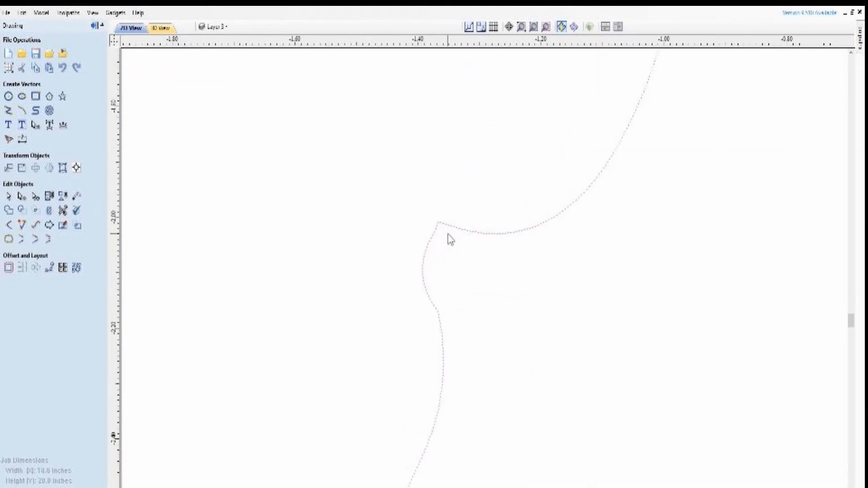
{"action": "scroll", "coordinate": [451, 239], "scroll_direction": "up", "scroll_amount": 1}
{"action": "left_click", "coordinate": [450, 227]}
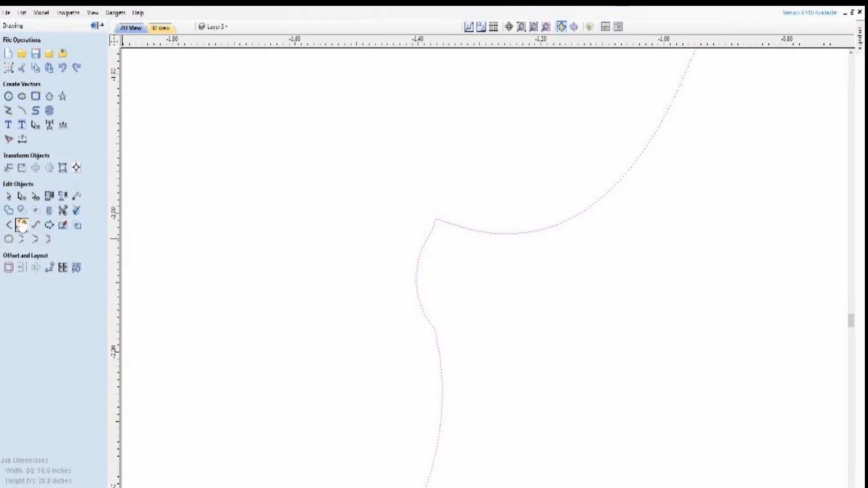
Delete the extra node just below the lower corner tip and lengthen the corner node's short handle to round the tip
{"action": "left_click", "coordinate": [20, 197]}
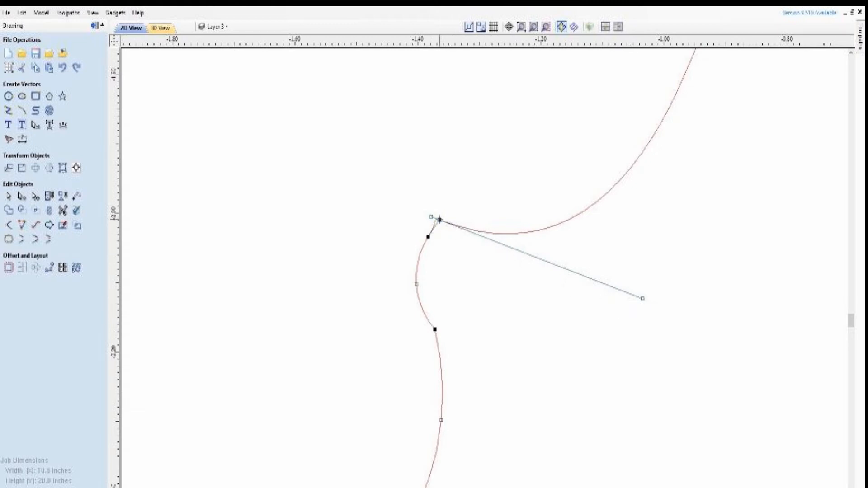
{"action": "left_click", "coordinate": [439, 220]}
{"action": "left_click", "coordinate": [428, 237]}
{"action": "right_click", "coordinate": [427, 237]}
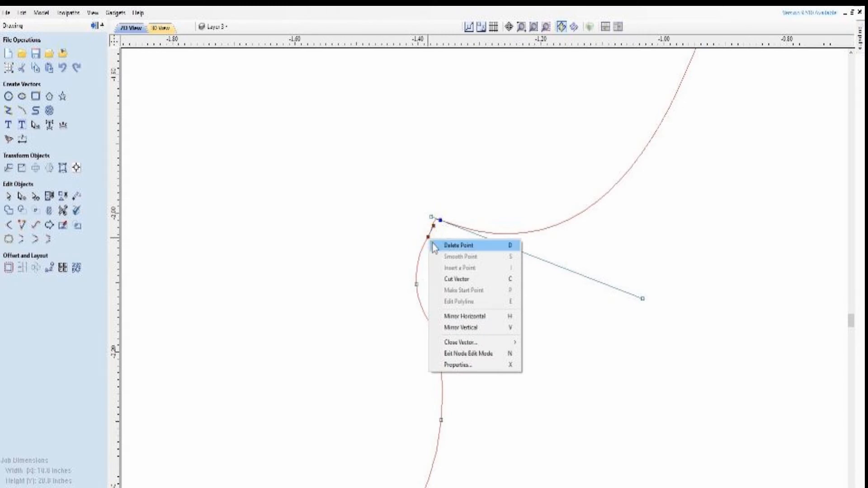
{"action": "left_click", "coordinate": [444, 246]}
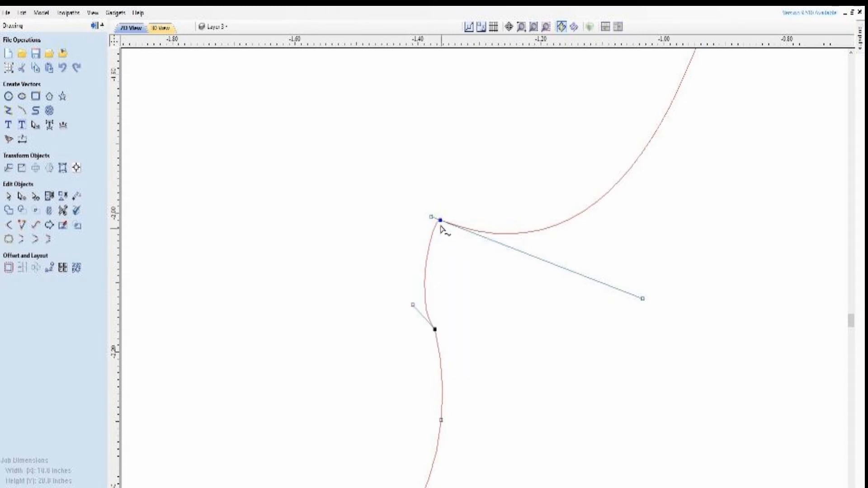
{"action": "left_click_drag", "start_coordinate": [430, 218], "coordinate": [416, 211]}
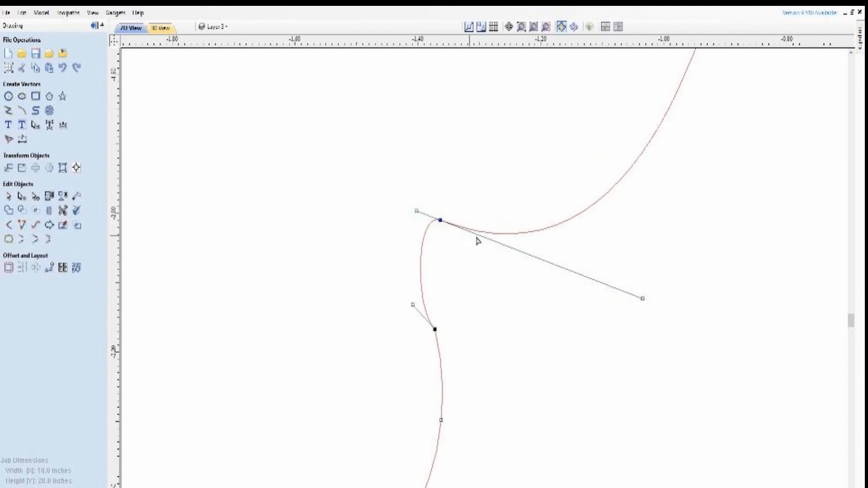
{"action": "left_click", "coordinate": [578, 297]}
Mirror the half outline horizontally about the job center as a mirrored copy to complete the violin body
{"action": "scroll", "coordinate": [566, 297], "scroll_direction": "down", "scroll_amount": 8}
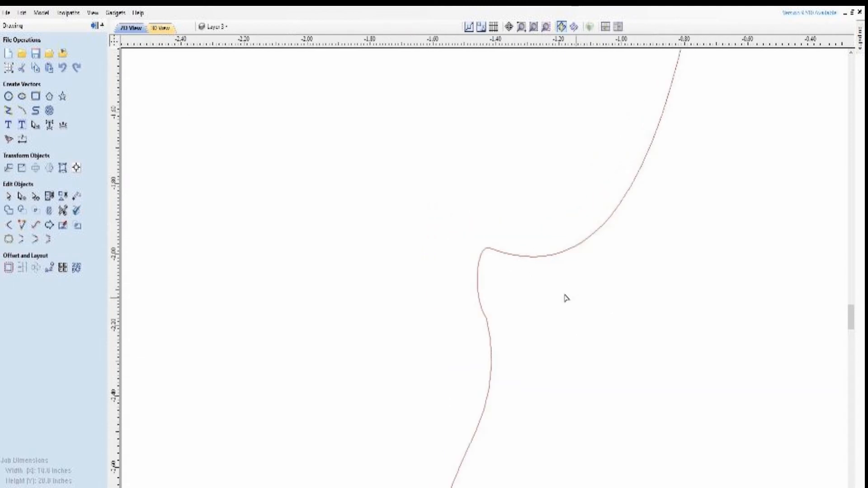
{"action": "scroll", "coordinate": [395, 225], "scroll_direction": "down", "scroll_amount": 1}
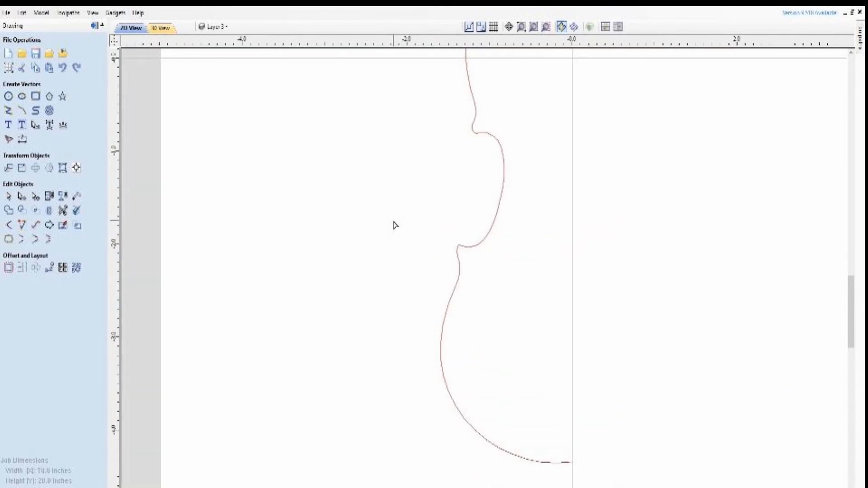
{"action": "scroll", "coordinate": [395, 225], "scroll_direction": "down", "scroll_amount": 4}
{"action": "scroll", "coordinate": [486, 292], "scroll_direction": "down", "scroll_amount": 3}
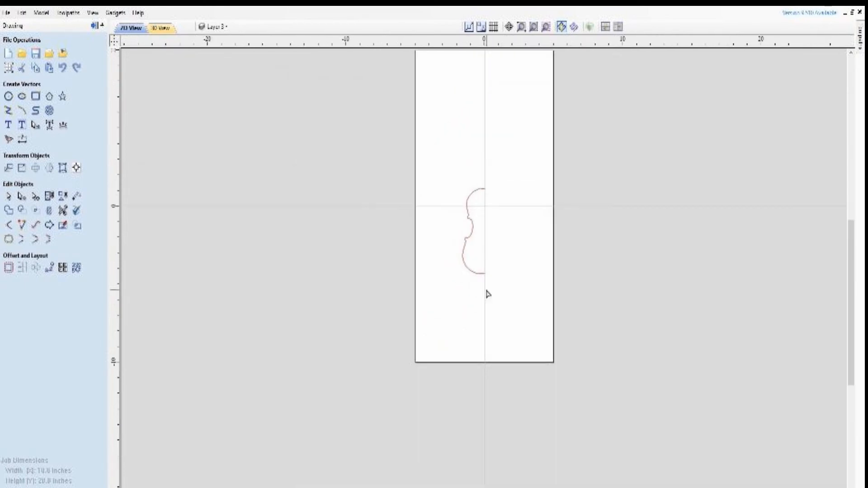
{"action": "scroll", "coordinate": [577, 374], "scroll_direction": "up", "scroll_amount": 5}
{"action": "scroll", "coordinate": [590, 369], "scroll_direction": "down", "scroll_amount": 4}
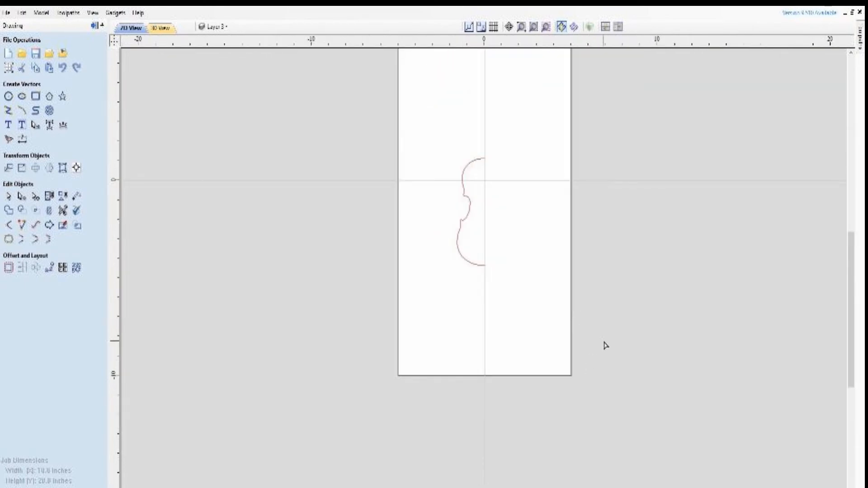
{"action": "scroll", "coordinate": [479, 103], "scroll_direction": "up", "scroll_amount": 4}
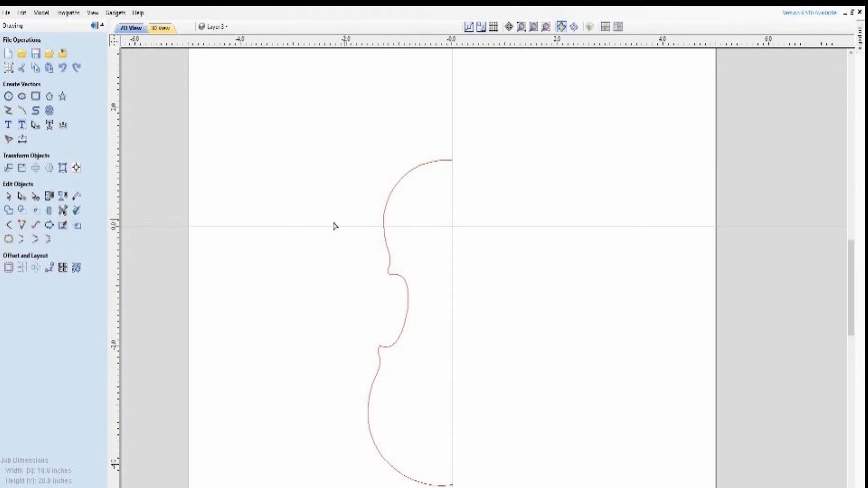
{"action": "left_click", "coordinate": [411, 170]}
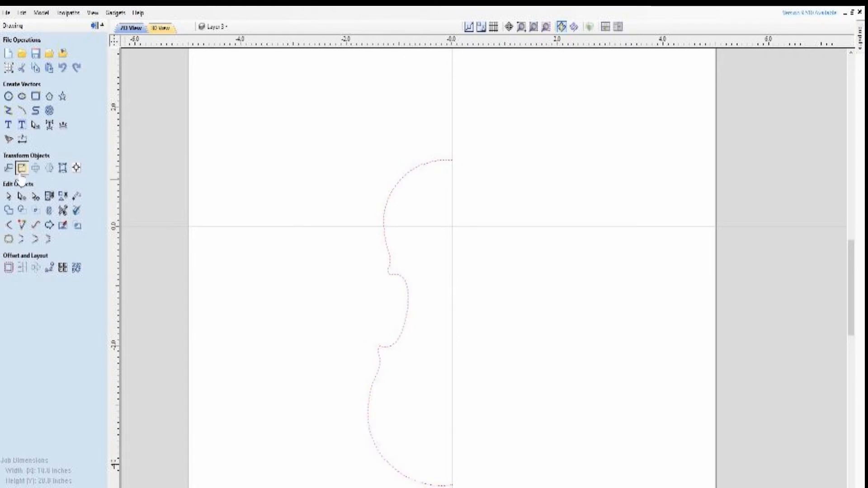
{"action": "left_click", "coordinate": [49, 169]}
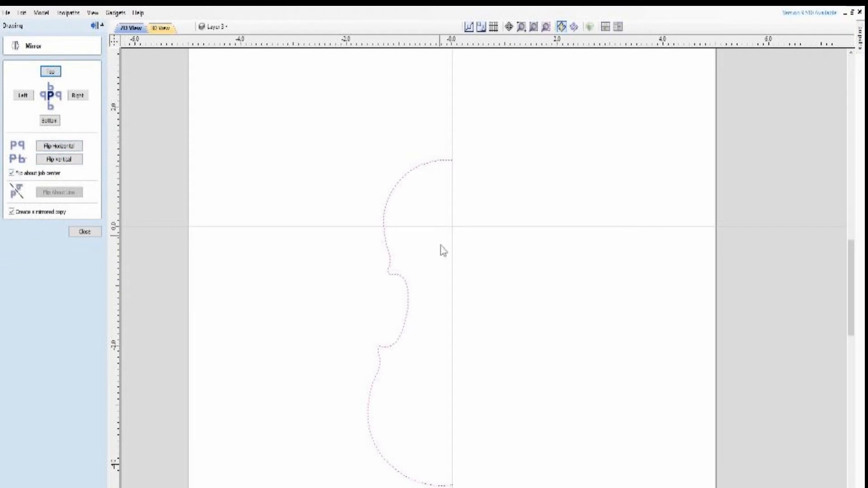
{"action": "left_click", "coordinate": [64, 145]}
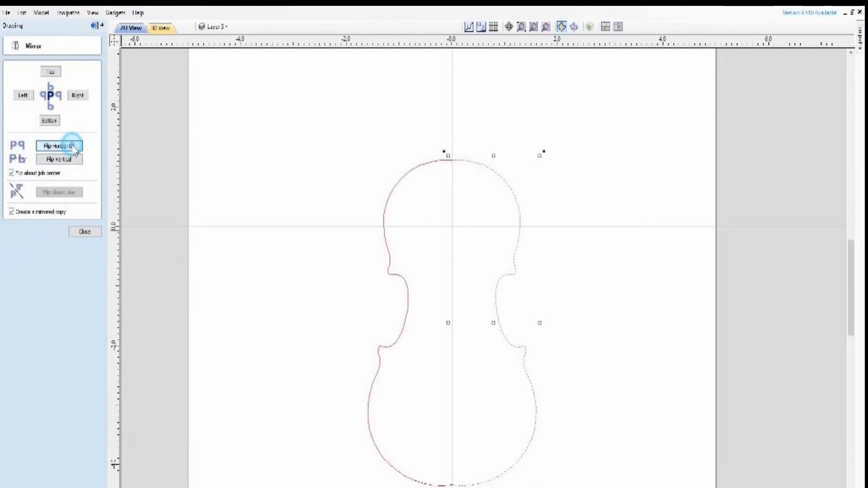
{"action": "left_click", "coordinate": [591, 327]}
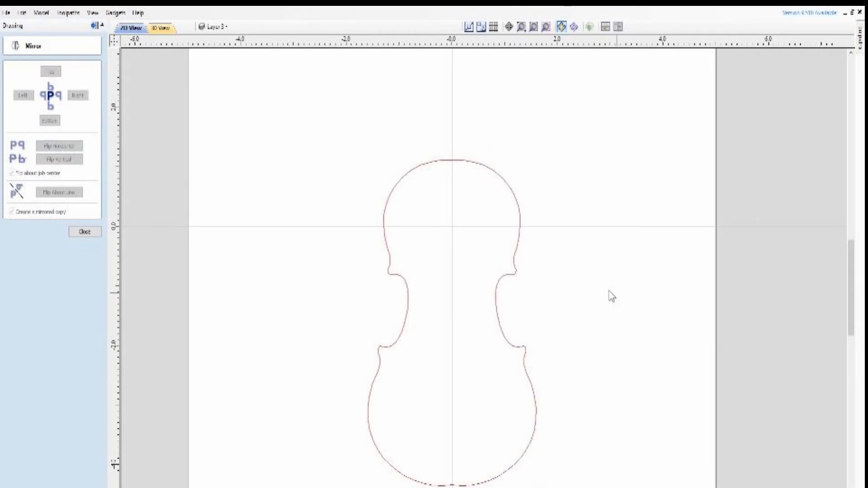
Show the Bitmap Layer and move the violin photo off the outline to the empty area left of the job
{"action": "scroll", "coordinate": [268, 226], "scroll_direction": "down", "scroll_amount": 2}
{"action": "scroll", "coordinate": [369, 277], "scroll_direction": "down", "scroll_amount": 1}
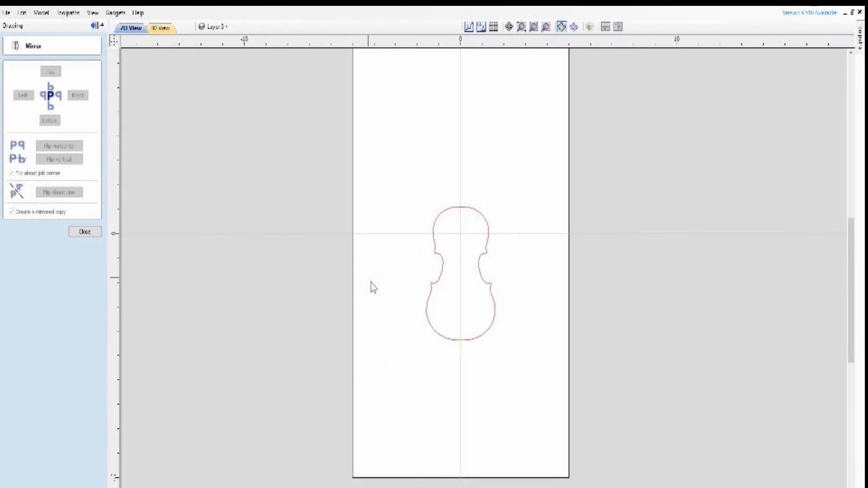
{"action": "scroll", "coordinate": [538, 271], "scroll_direction": "up", "scroll_amount": 2}
{"action": "scroll", "coordinate": [537, 267], "scroll_direction": "down", "scroll_amount": 2}
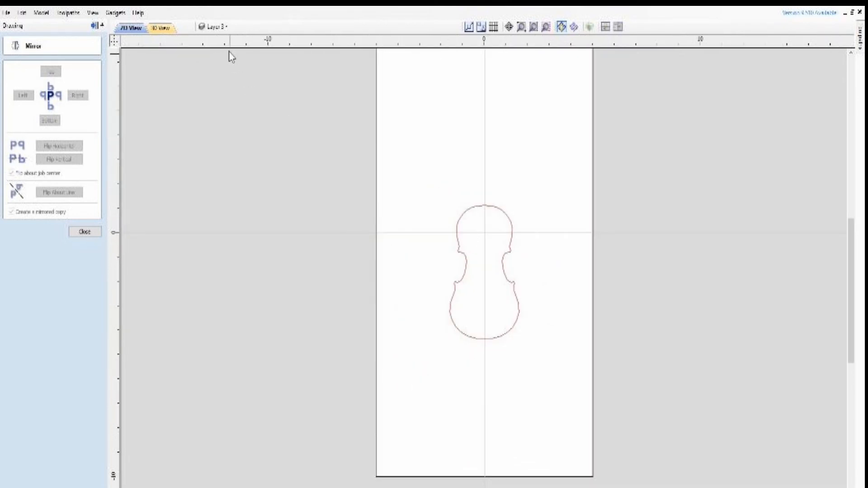
{"action": "left_click", "coordinate": [216, 28]}
{"action": "left_click", "coordinate": [214, 43]}
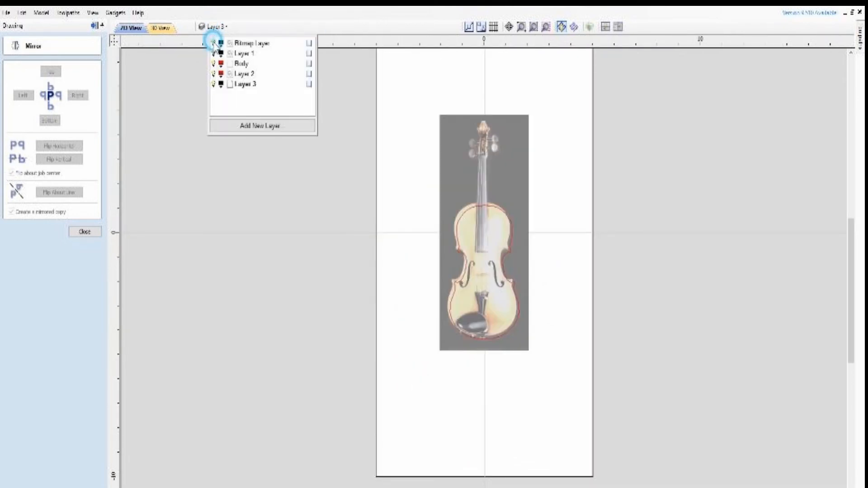
{"action": "left_click", "coordinate": [490, 189]}
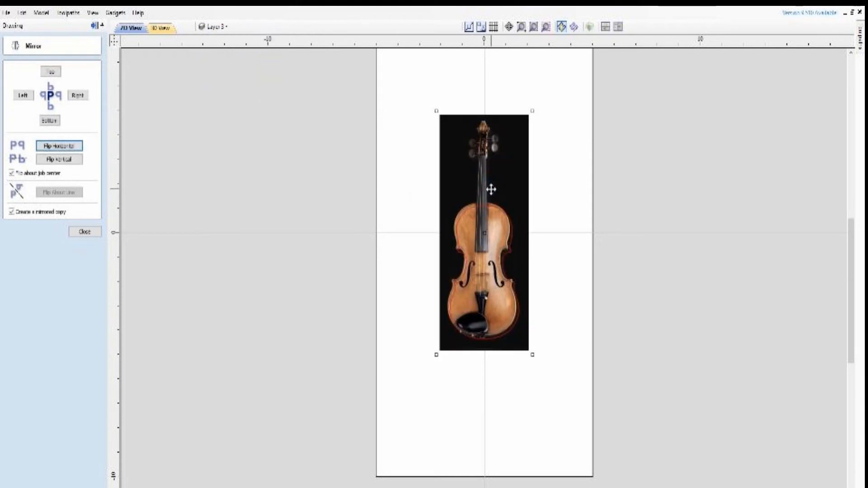
{"action": "left_click_drag", "start_coordinate": [490, 188], "coordinate": [293, 160]}
Inspect the f-holes and edges in the violin photo, close the Mirror tool, and compare the photo with the completed body outline
{"action": "scroll", "coordinate": [300, 241], "scroll_direction": "up", "scroll_amount": 4}
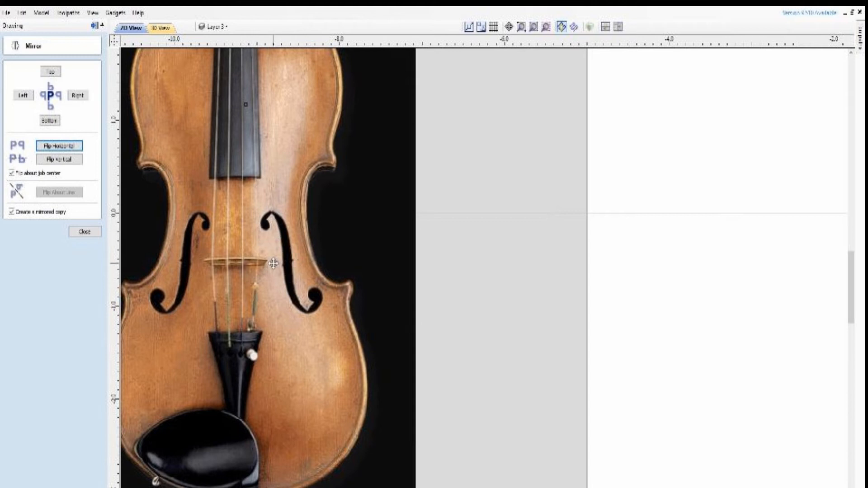
{"action": "scroll", "coordinate": [274, 263], "scroll_direction": "down", "scroll_amount": 3}
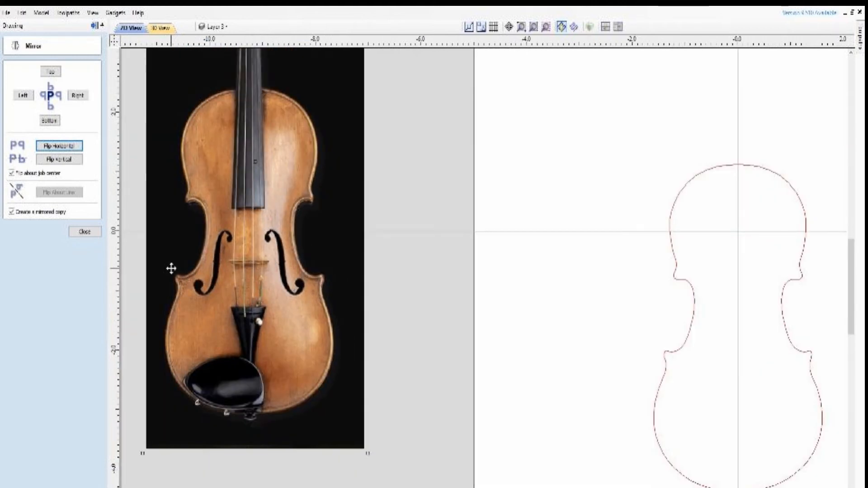
{"action": "scroll", "coordinate": [172, 267], "scroll_direction": "up", "scroll_amount": 3}
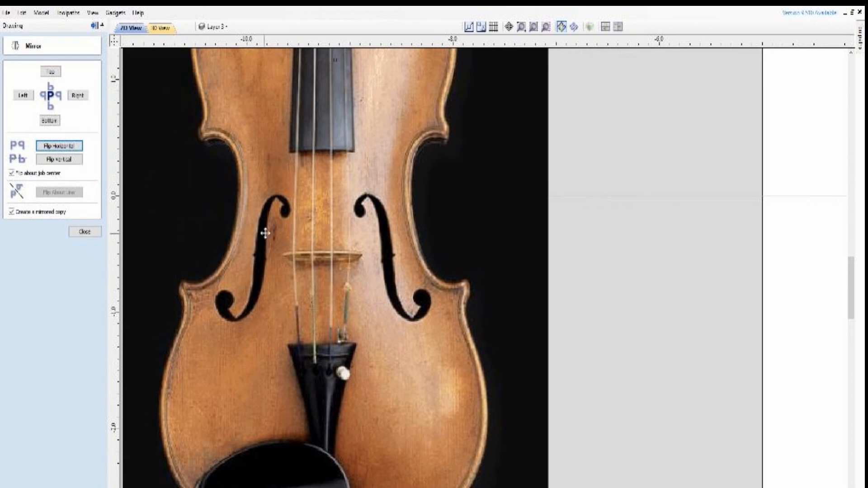
{"action": "left_click", "coordinate": [93, 231]}
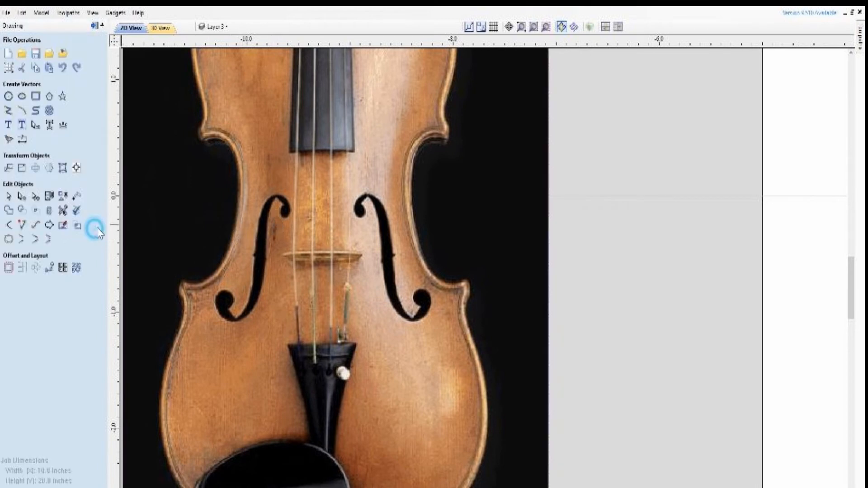
{"action": "scroll", "coordinate": [488, 222], "scroll_direction": "down", "scroll_amount": 3}
{"action": "scroll", "coordinate": [432, 199], "scroll_direction": "down", "scroll_amount": 3}
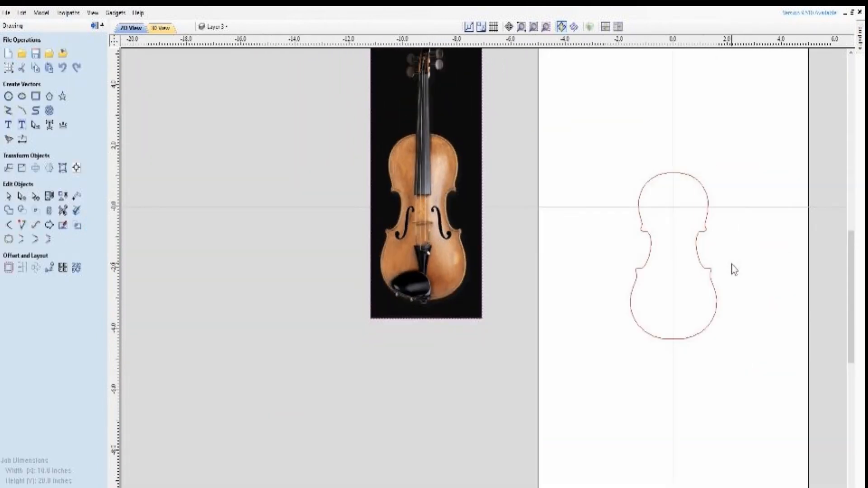
{"action": "scroll", "coordinate": [725, 270], "scroll_direction": "down", "scroll_amount": 2}
{"action": "scroll", "coordinate": [733, 227], "scroll_direction": "up", "scroll_amount": 3}
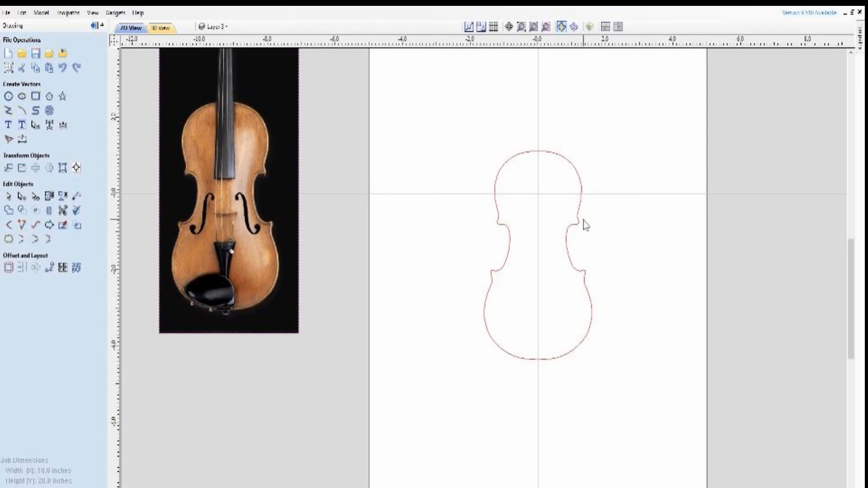
{"action": "scroll", "coordinate": [255, 163], "scroll_direction": "up", "scroll_amount": 2}
{"action": "scroll", "coordinate": [259, 163], "scroll_direction": "down", "scroll_amount": 5}
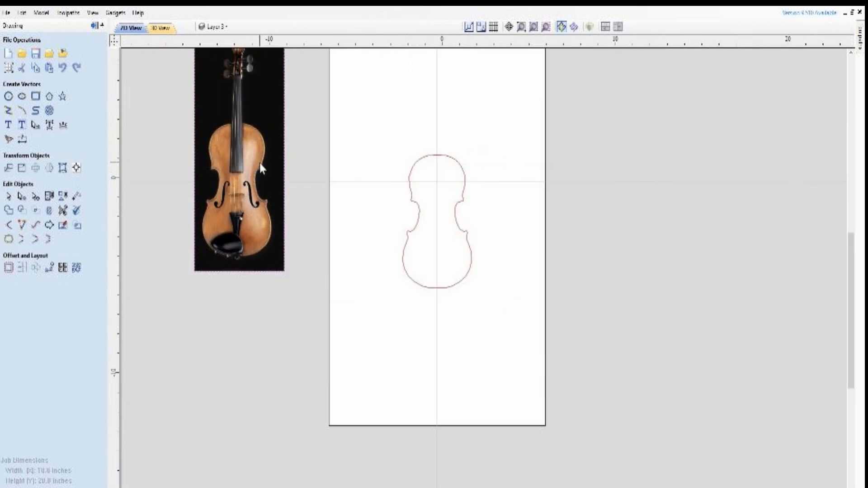
Close the current drawing without saving its changes and open the recent file violin body.crv
{"action": "scroll", "coordinate": [362, 81], "scroll_direction": "up", "scroll_amount": 2}
{"action": "scroll", "coordinate": [367, 81], "scroll_direction": "up", "scroll_amount": 2}
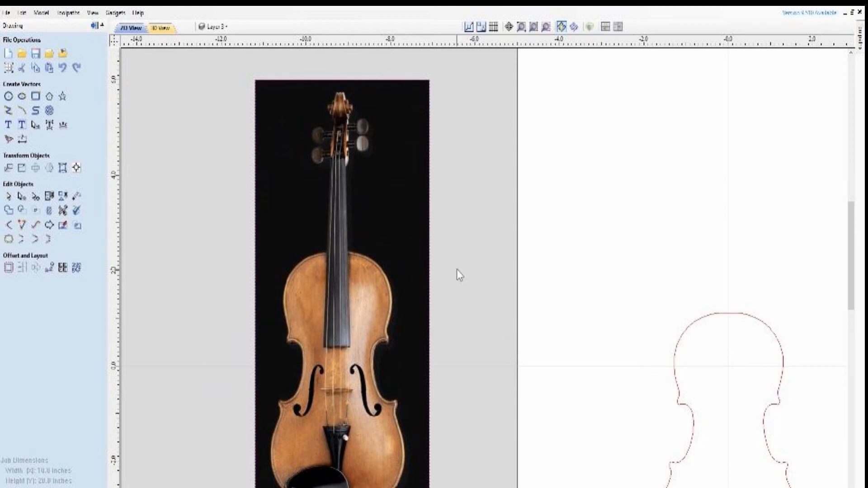
{"action": "scroll", "coordinate": [442, 266], "scroll_direction": "down", "scroll_amount": 2}
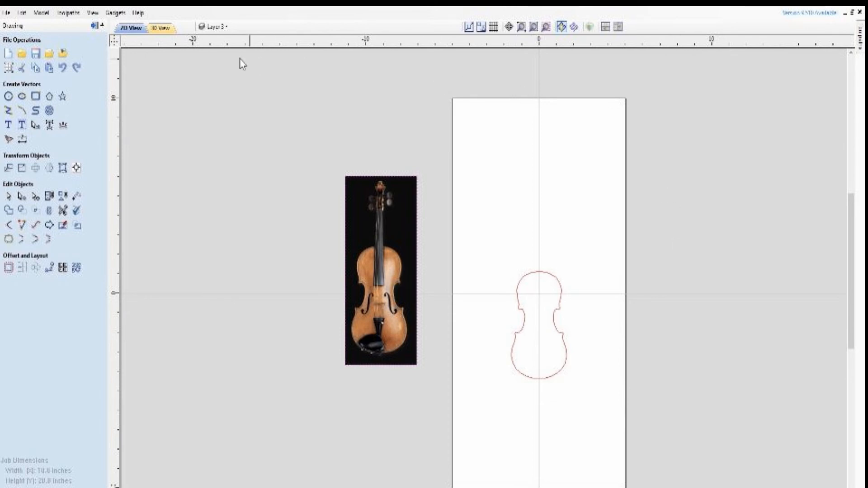
{"action": "left_click", "coordinate": [8, 13]}
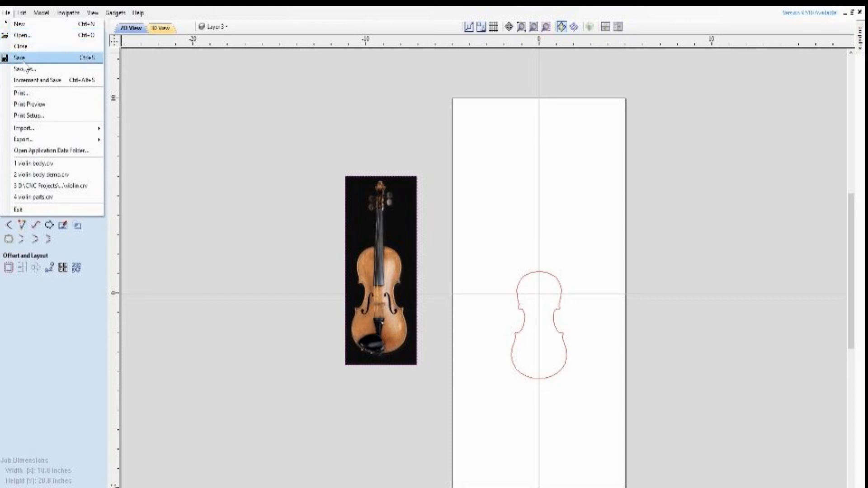
{"action": "left_click", "coordinate": [33, 47]}
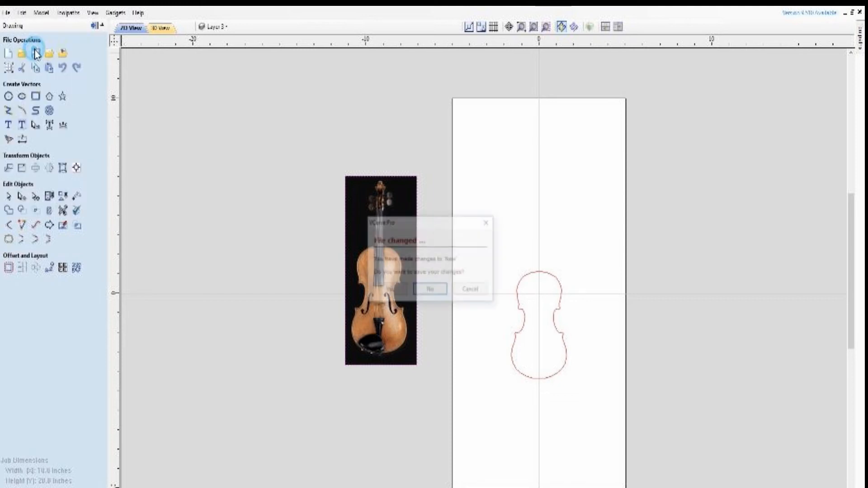
{"action": "left_click", "coordinate": [431, 291]}
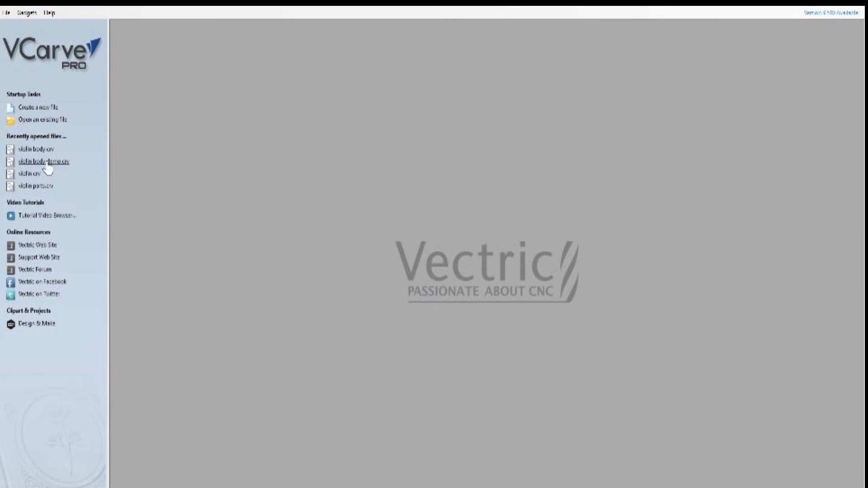
{"action": "left_click", "coordinate": [35, 149]}
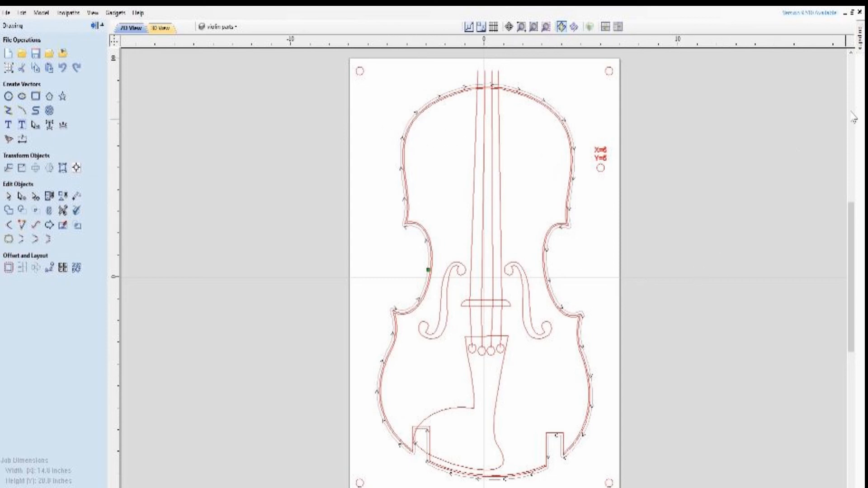
Recalculate all toolpaths of the violin body file, accepting the cut-through depths of the body profile and guide holes
{"action": "left_click", "coordinate": [861, 50]}
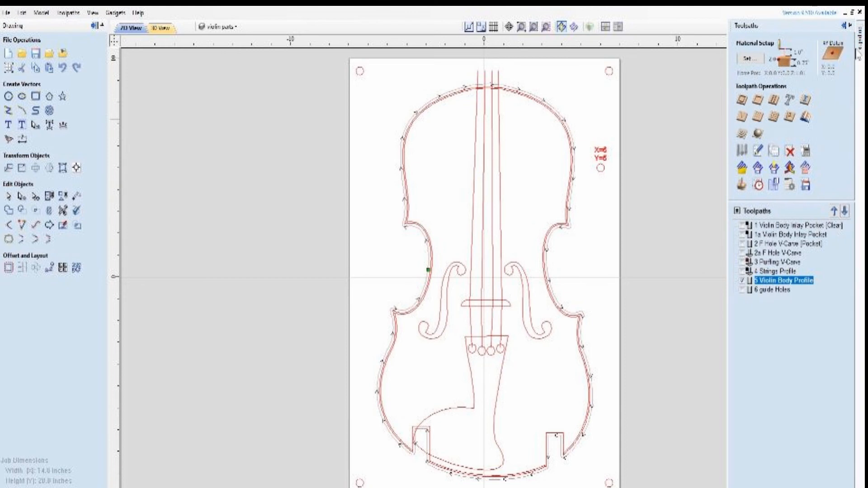
{"action": "left_click", "coordinate": [805, 153]}
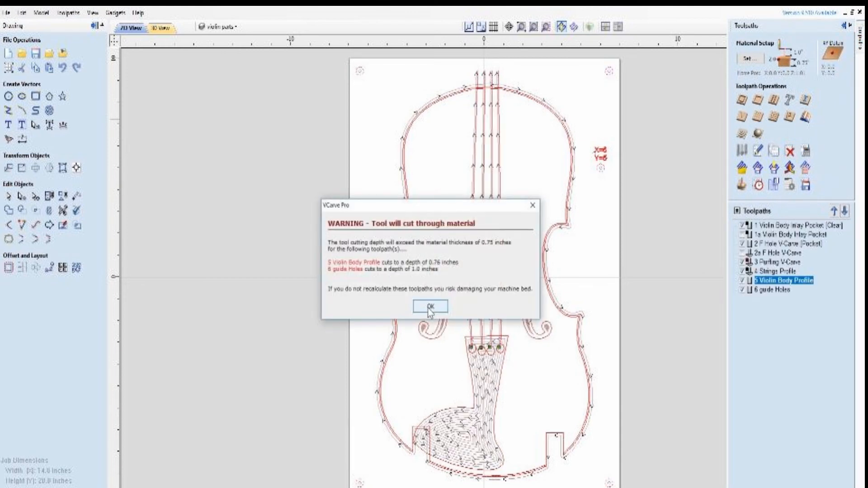
{"action": "left_click", "coordinate": [415, 308]}
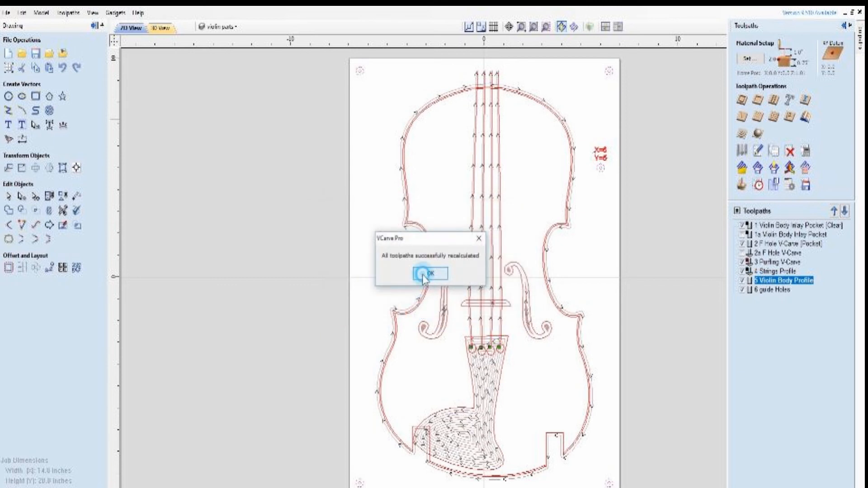
{"action": "left_click", "coordinate": [423, 274]}
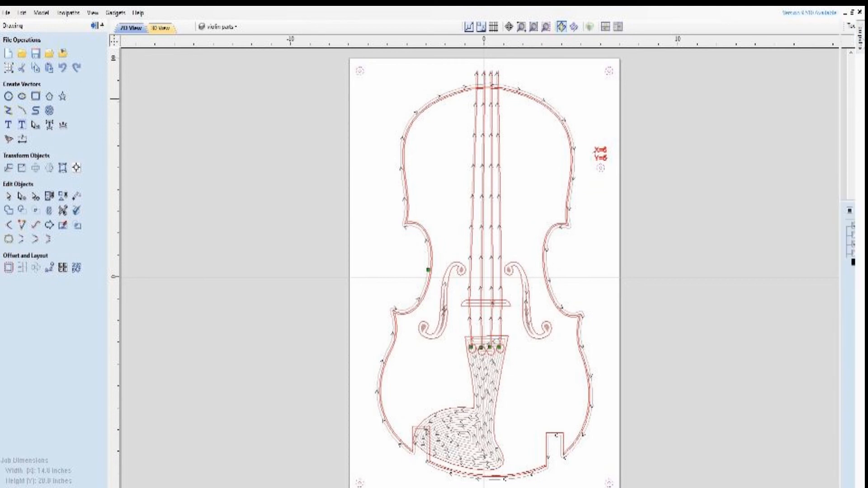
Keep the toolpath controls permanently displayed and review the Save Toolpaths settings without saving any toolpath
{"action": "mouse_move", "coordinate": [859, 43]}
{"action": "left_click", "coordinate": [853, 26]}
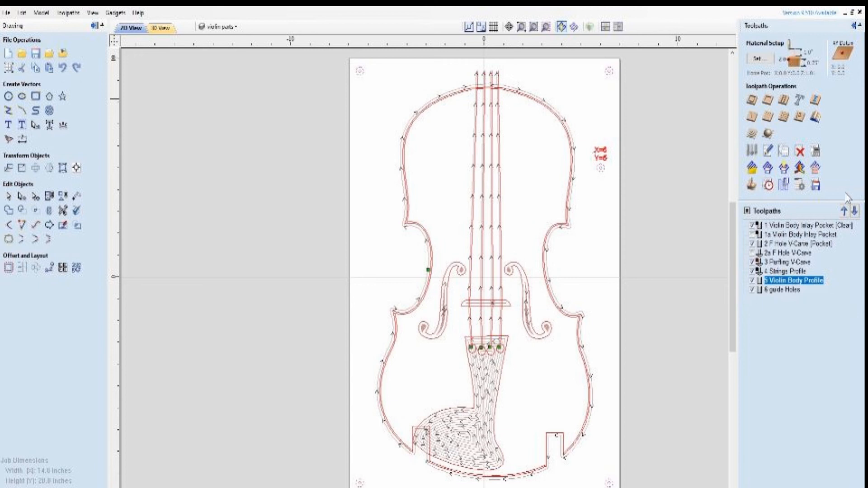
{"action": "left_click", "coordinate": [817, 185]}
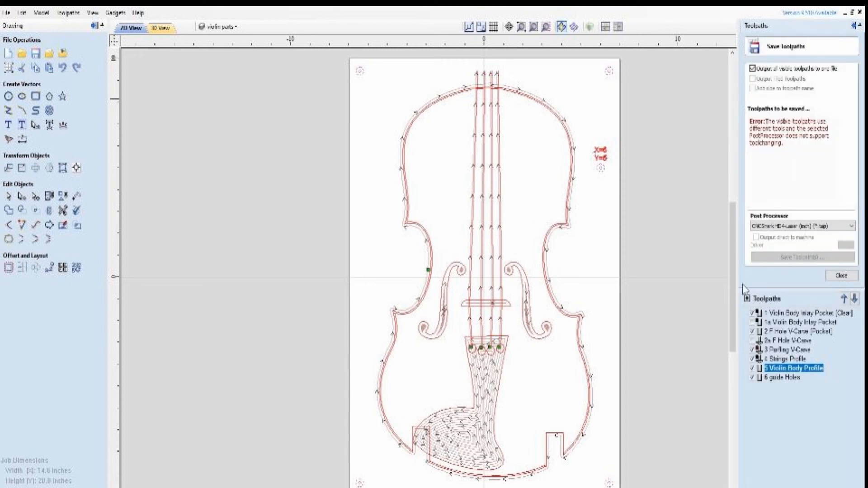
{"action": "left_click", "coordinate": [842, 275]}
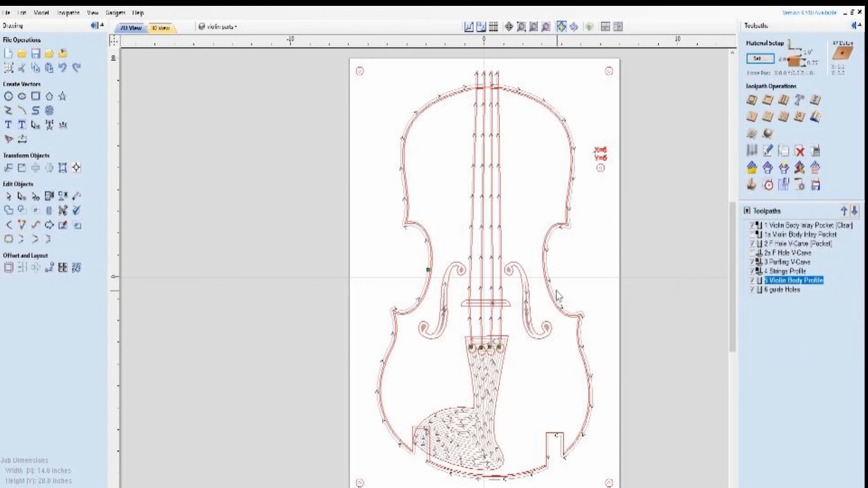